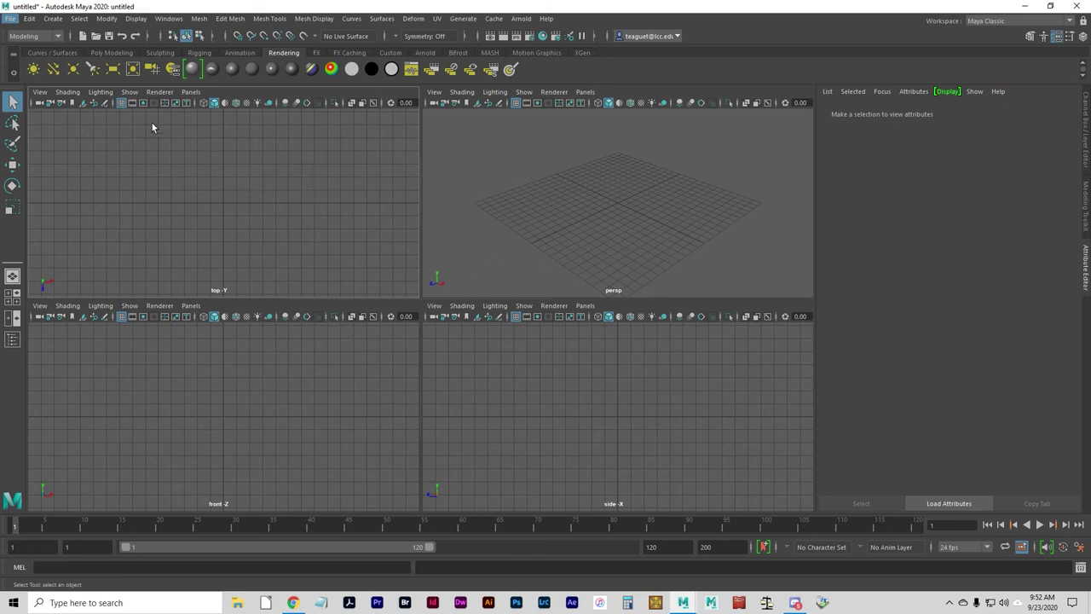
Step: Create a 3D Type object from the Create menu
click(52, 20)
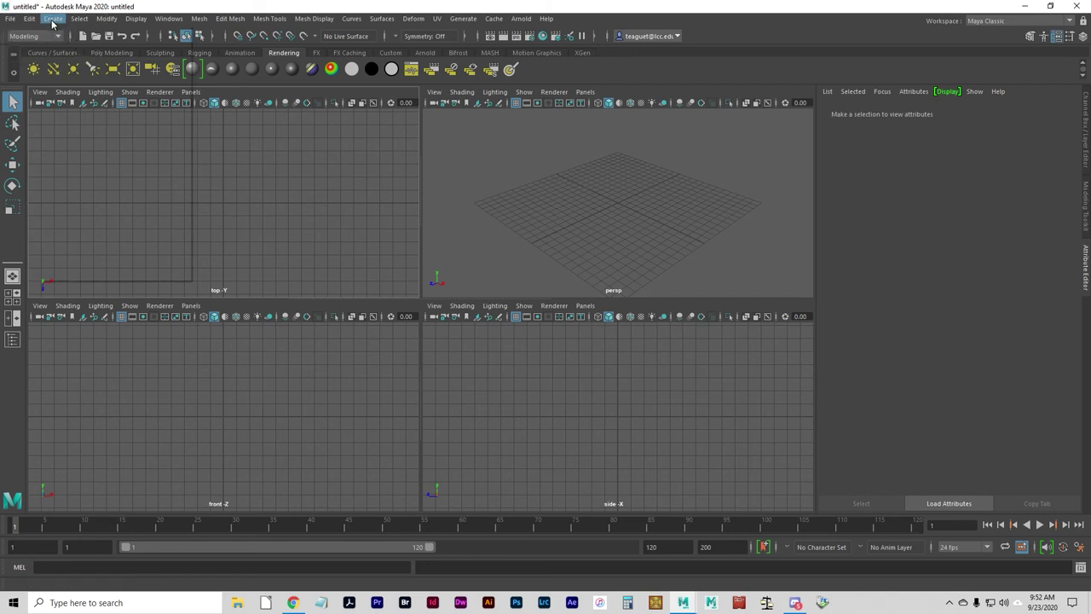
click(79, 124)
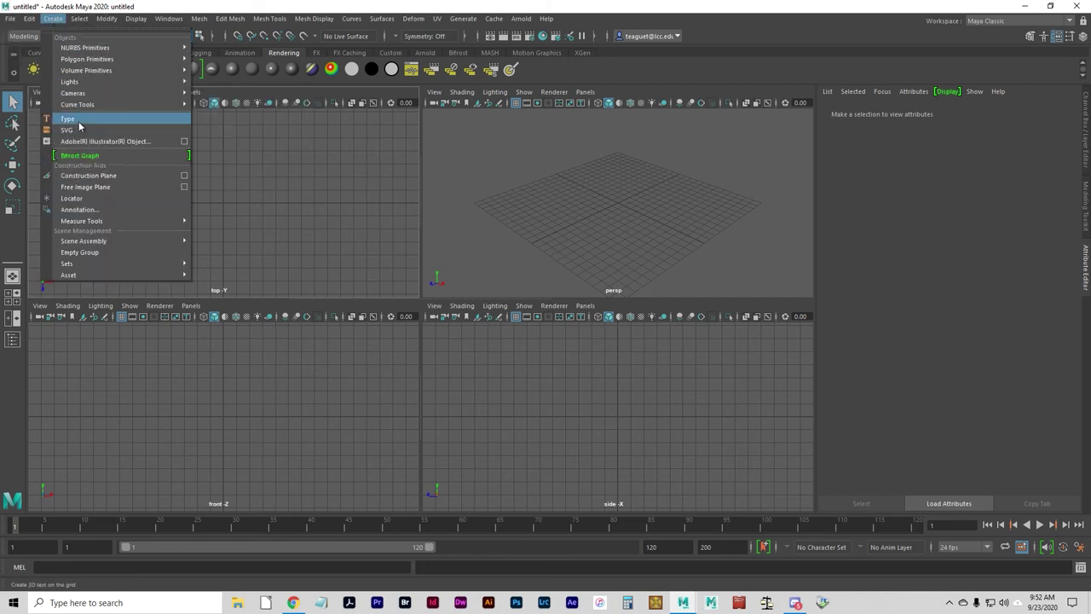
click(78, 125)
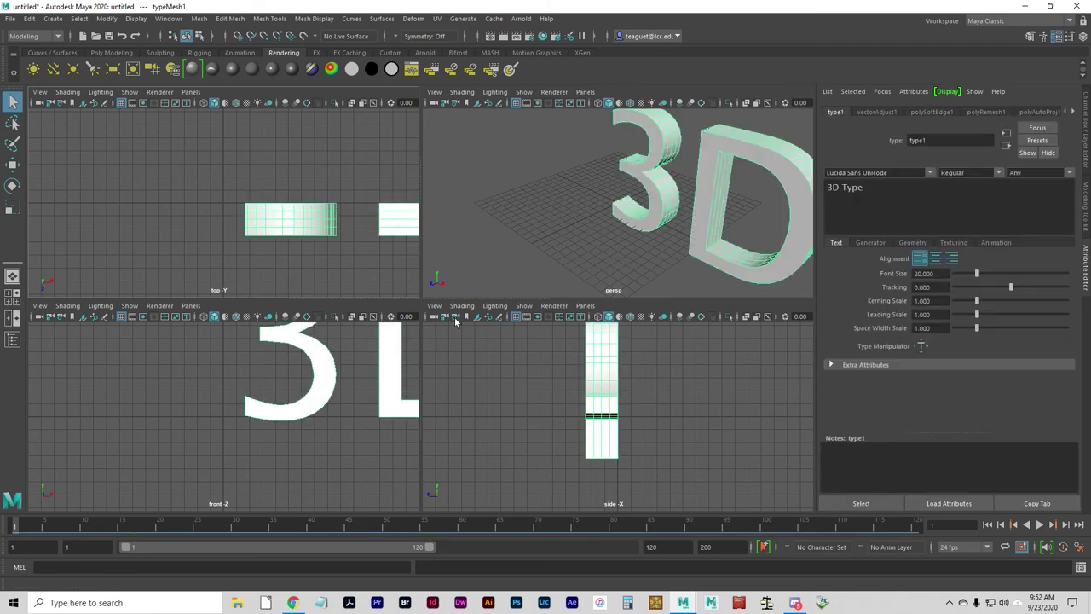
Step: Replace the '3D Type' text with 'AD&M' in capitals and orbit to view it
click(878, 198)
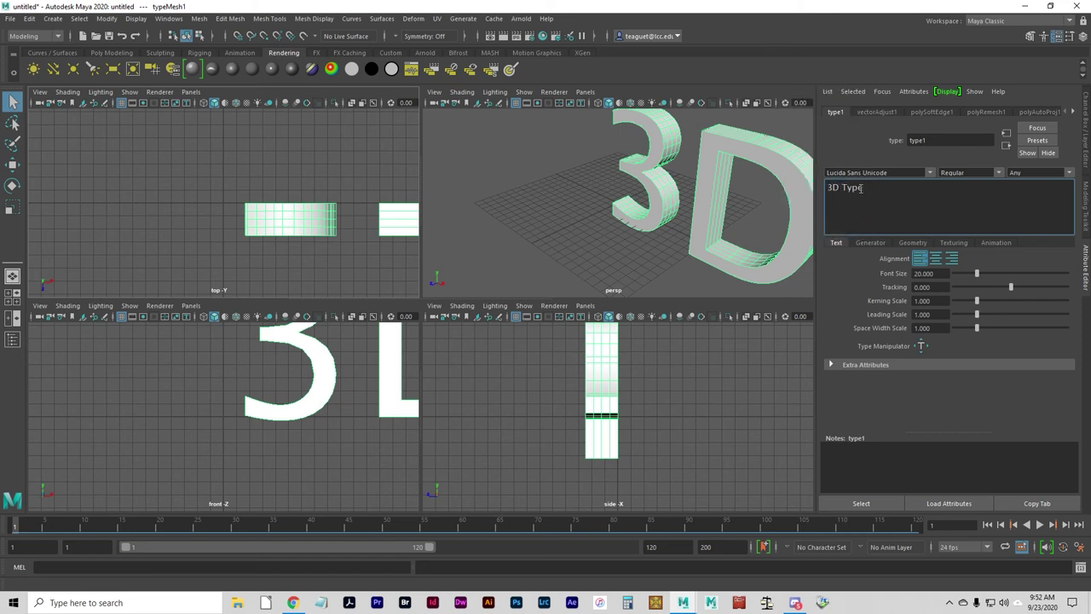
key(ctrl+a)
key(Caps_Lock)
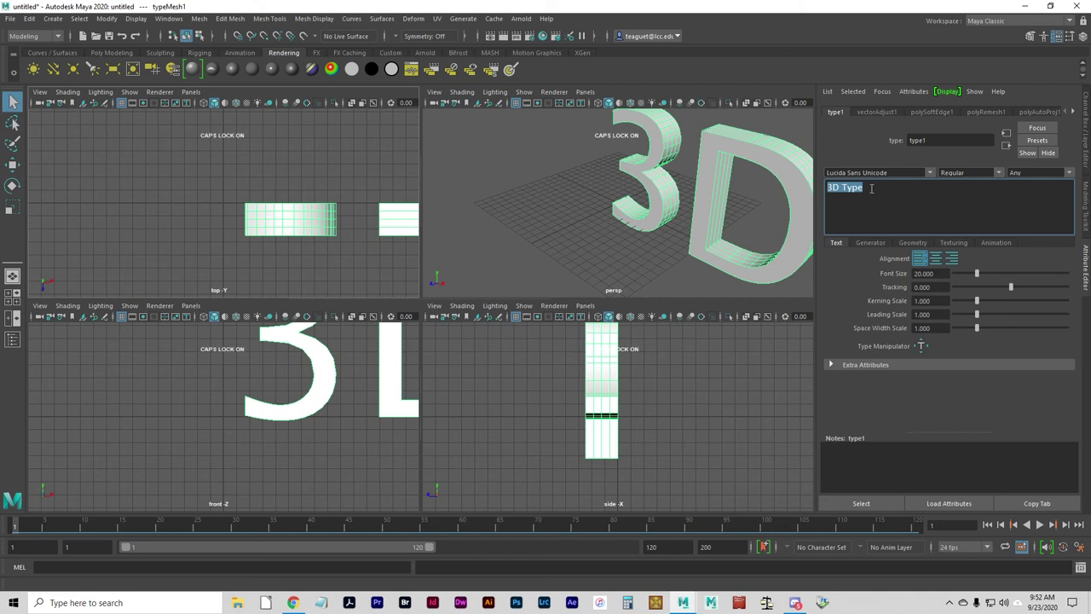
text(AD&M)
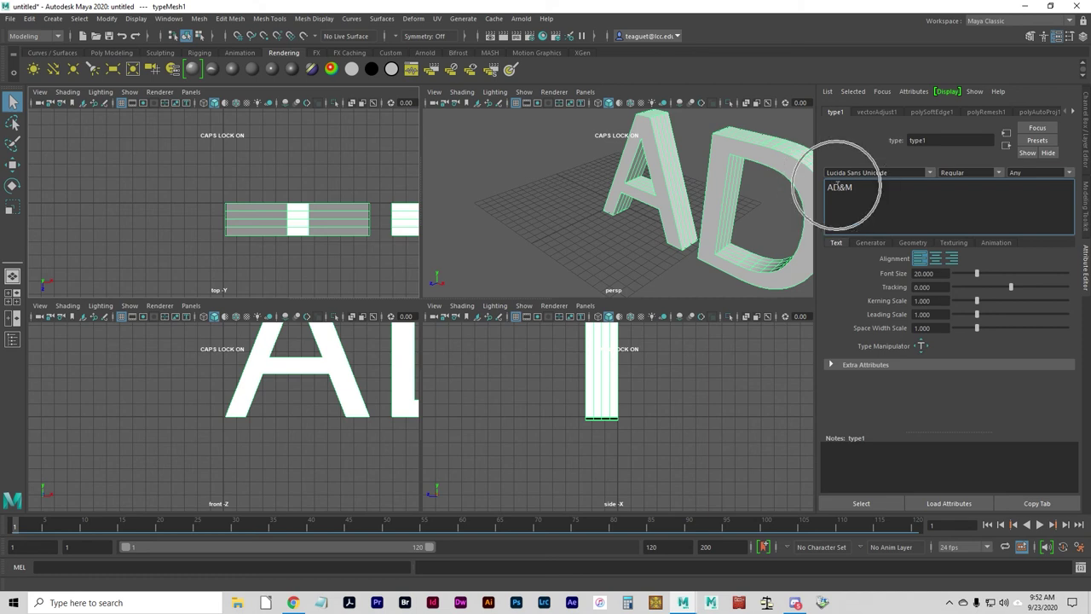
alt+drag(700, 235, 672, 252)
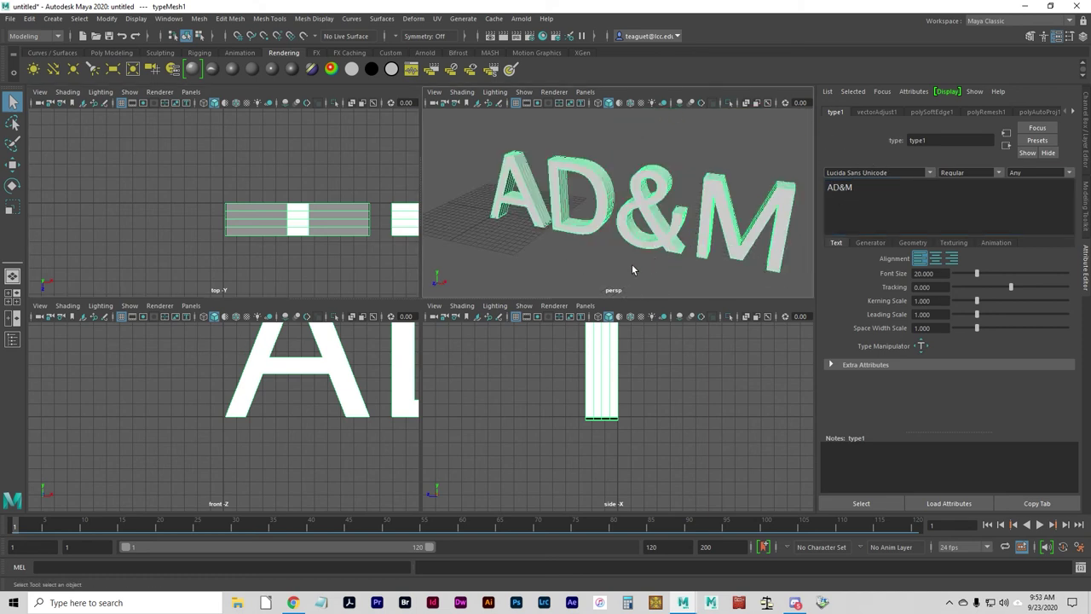
alt+drag(606, 260, 630, 252)
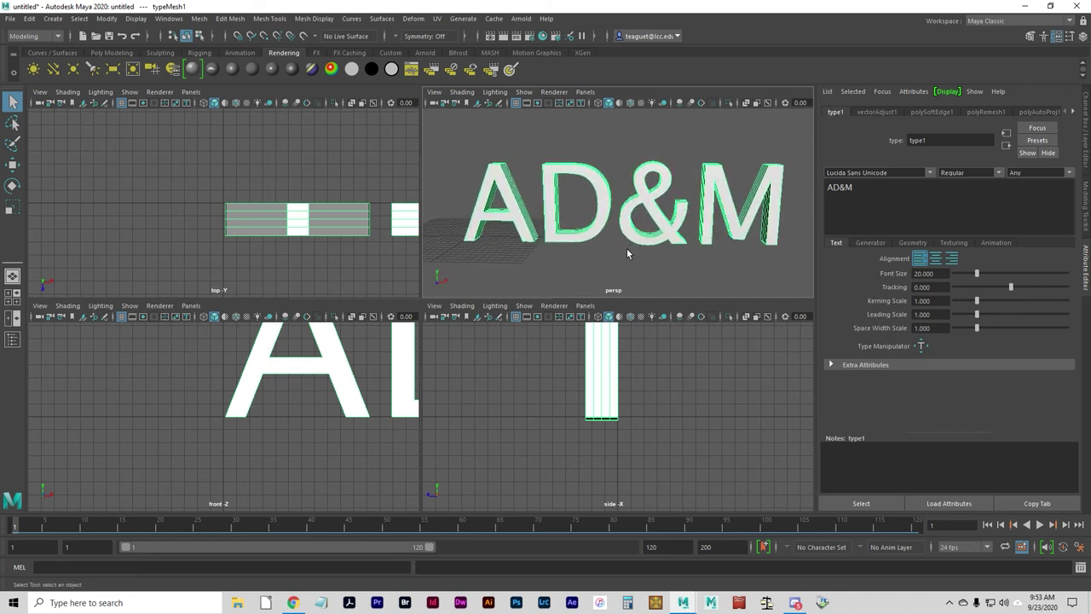
Step: Pick Avenir Black from the Text tab's font list for the AD&M type
click(939, 190)
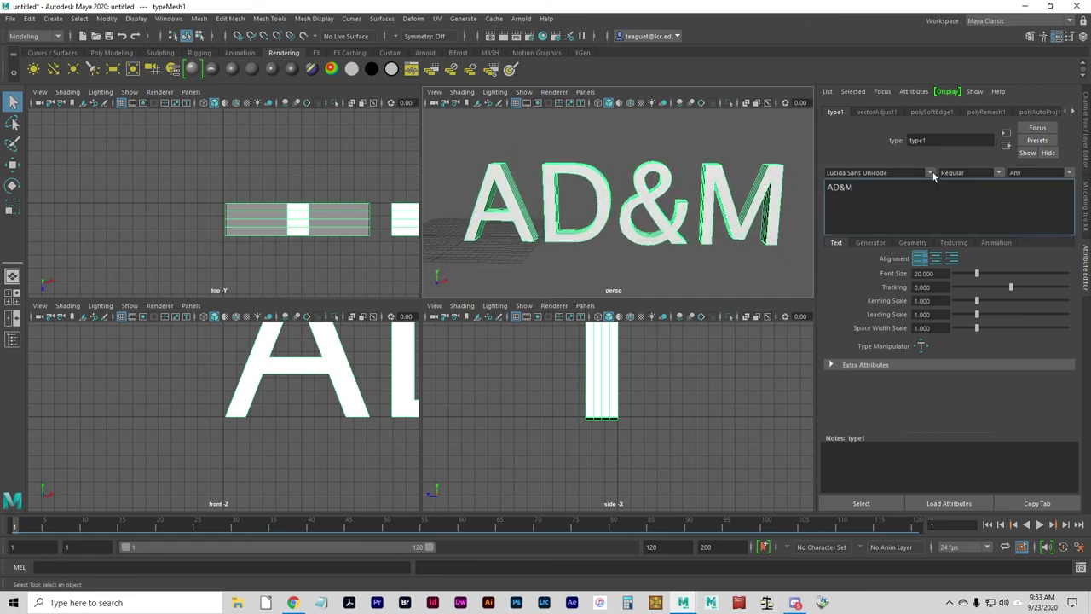
click(895, 173)
click(930, 173)
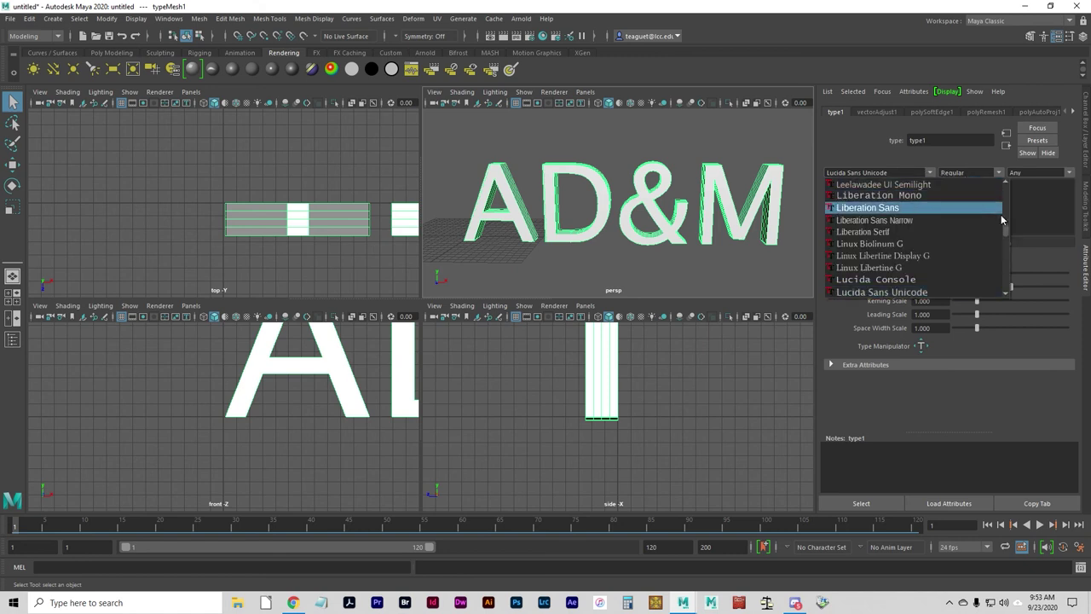
click(1012, 207)
click(930, 173)
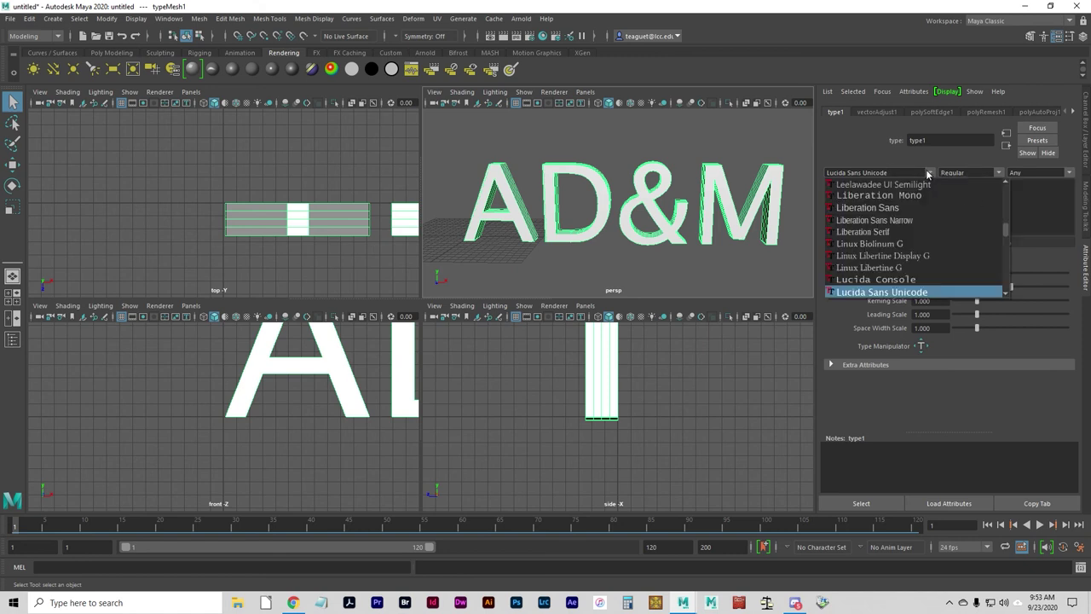
drag(1010, 229, 1006, 199)
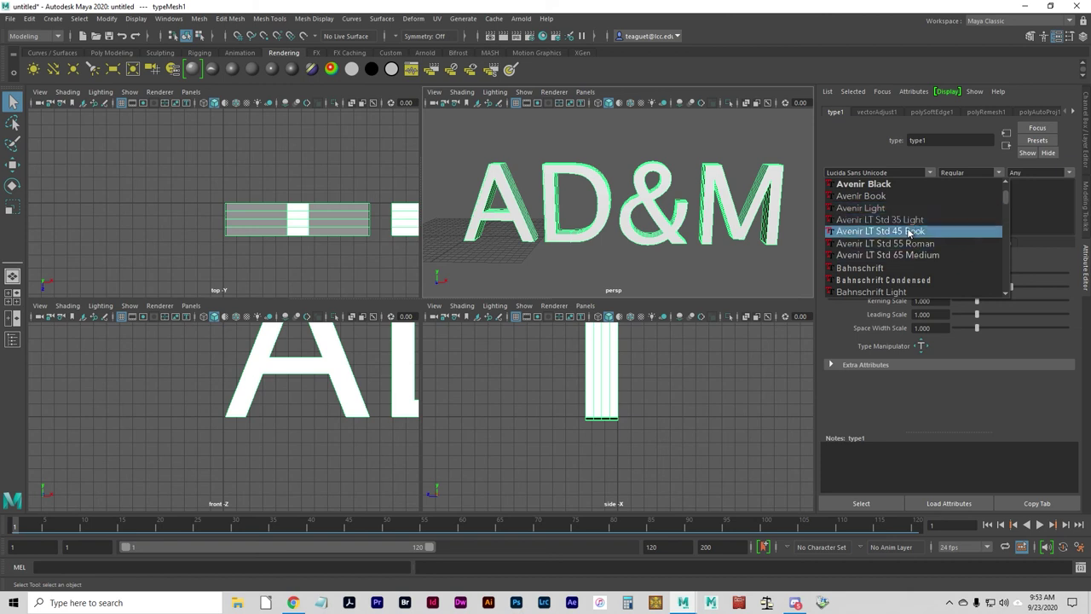
click(865, 184)
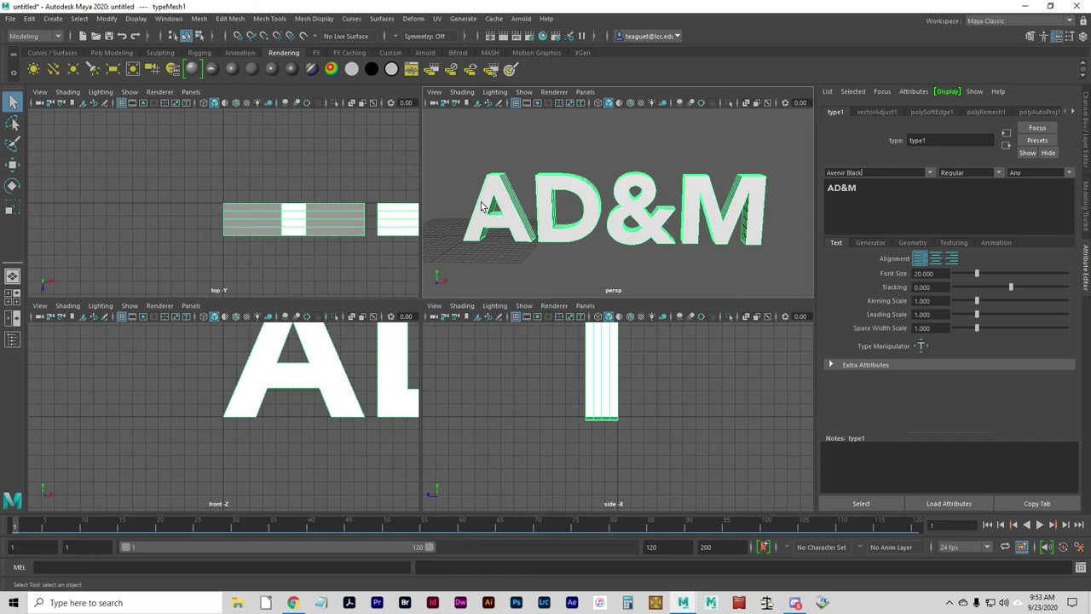
alt+drag(738, 243, 638, 230)
Step: Maximize the persp panel and tumble and dolly around the AD&M lettering
key(space)
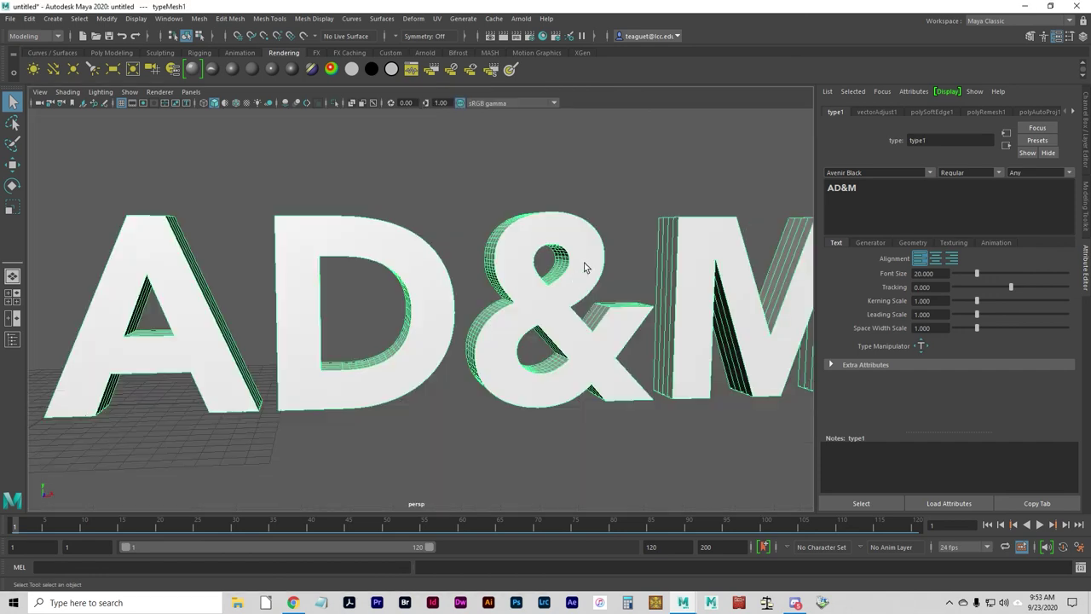
alt+drag(502, 353, 468, 343)
mouse_move(468, 343)
alt+right_down()
mouse_move(477, 347)
mouse_move(457, 355)
alt+right_up()
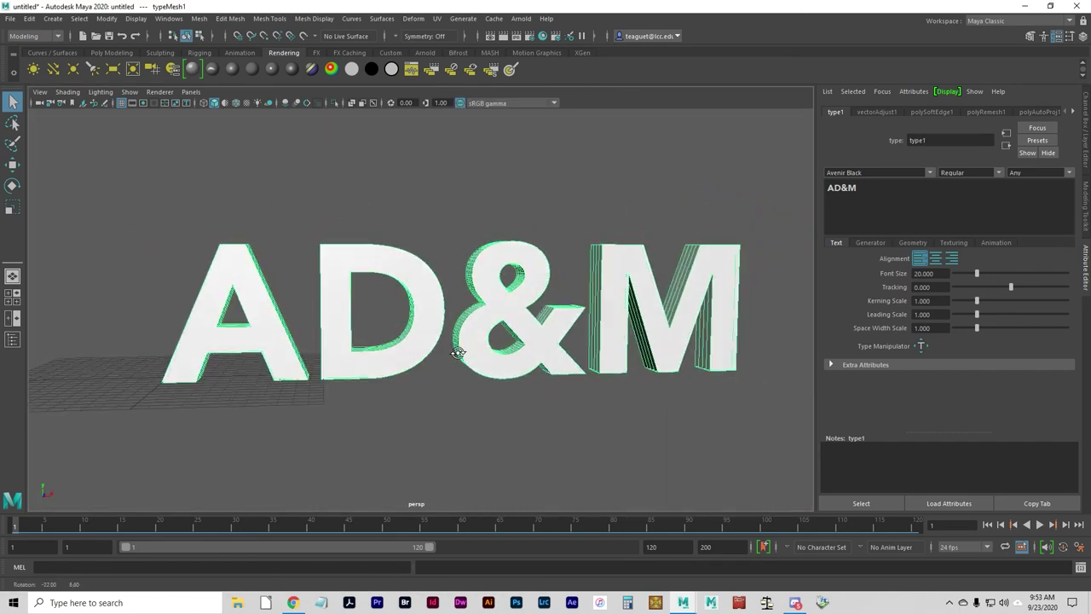
alt+drag(458, 356, 394, 364)
alt+right_drag(395, 365, 485, 370)
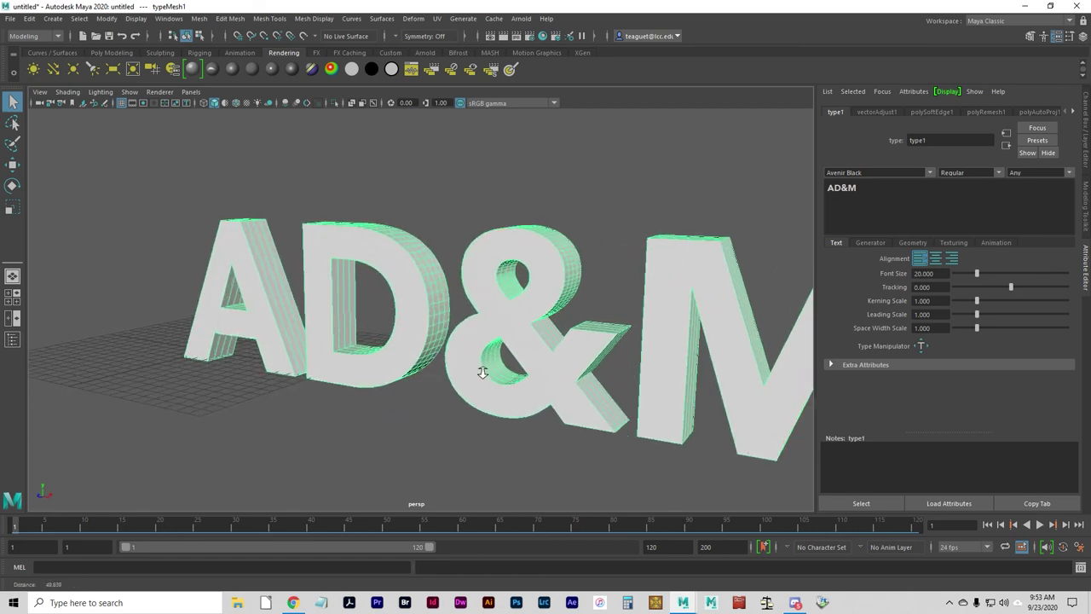
alt+drag(692, 314, 610, 334)
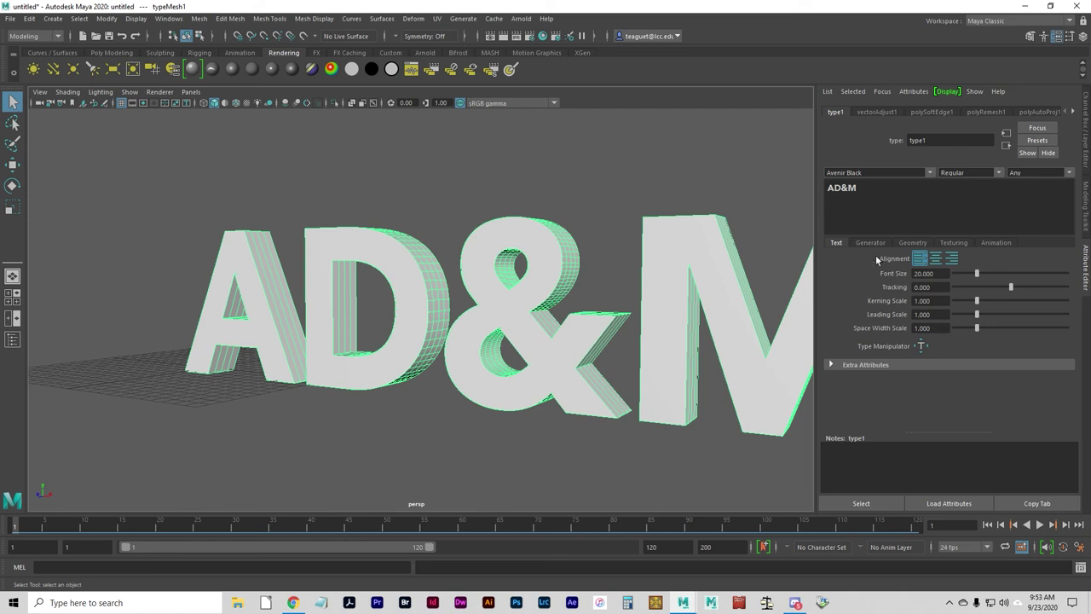
Step: Raise Curve Resolution from 4 to 6 in the Geometry tab
click(917, 243)
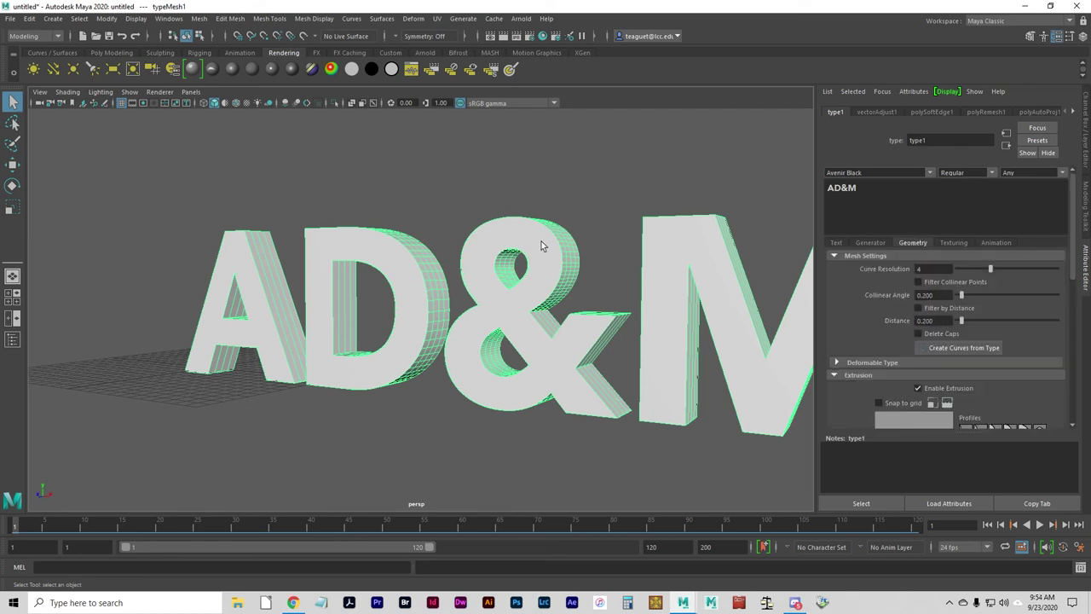
alt+drag(575, 289, 517, 289)
click(544, 300)
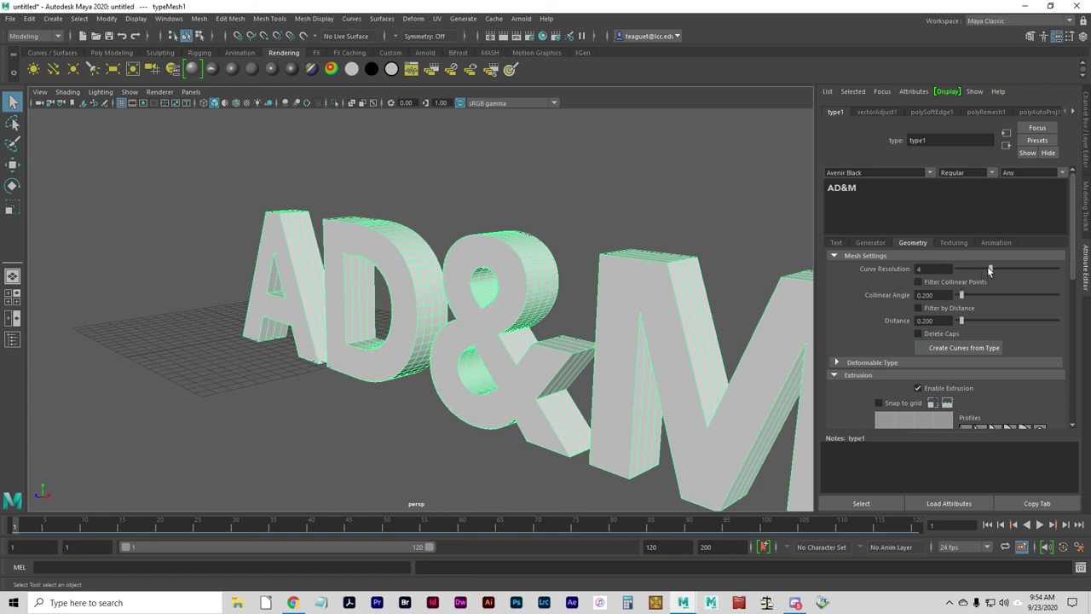
drag(989, 270, 1016, 271)
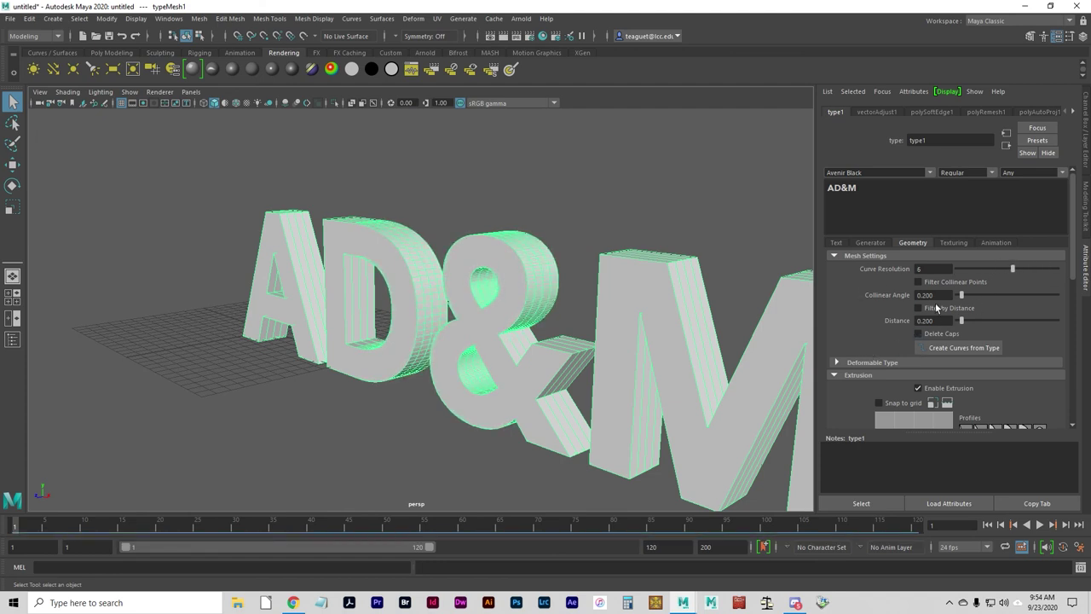
scroll(1011, 330, down, 5)
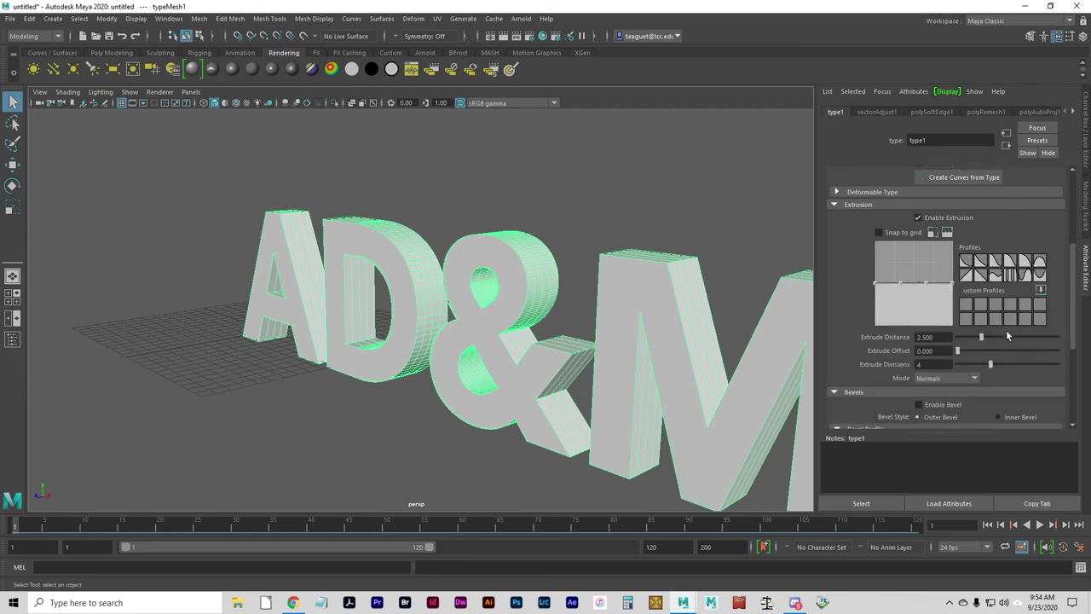
Step: Toggle Enable Extrusion off and on to compare, leaving the letters extruded
click(919, 218)
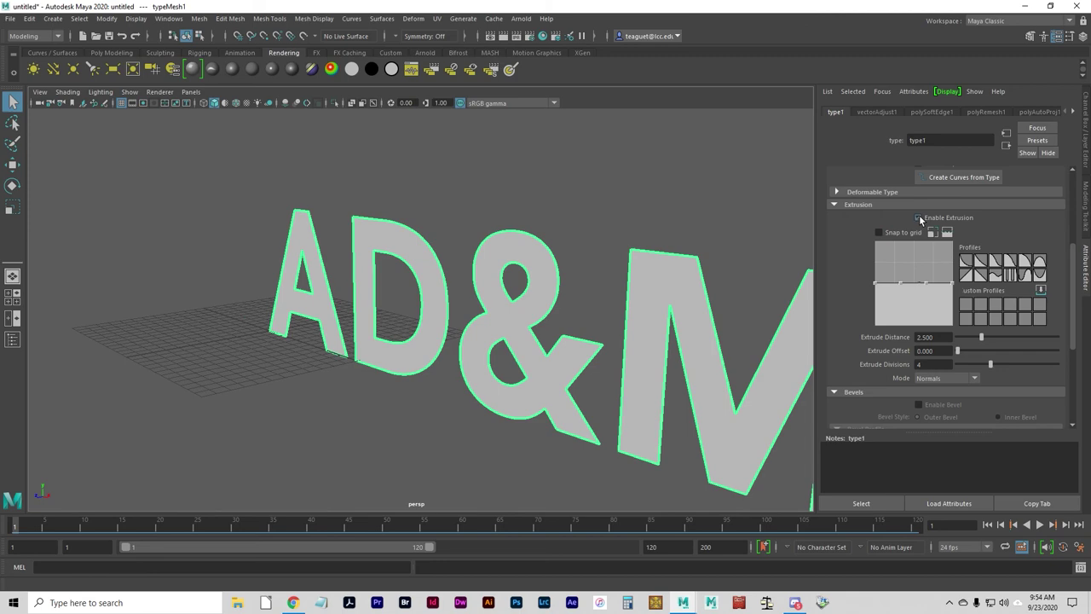
click(919, 219)
click(919, 218)
mouse_move(682, 309)
alt+mouse_down()
mouse_move(633, 304)
mouse_move(665, 304)
alt+mouse_up()
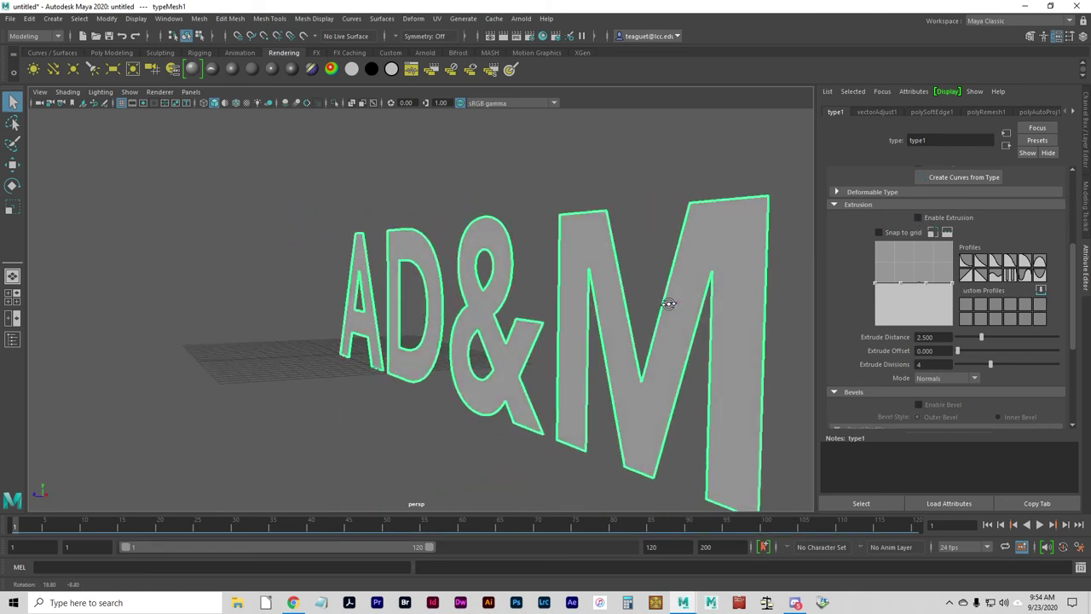
click(919, 218)
alt+drag(611, 282, 656, 300)
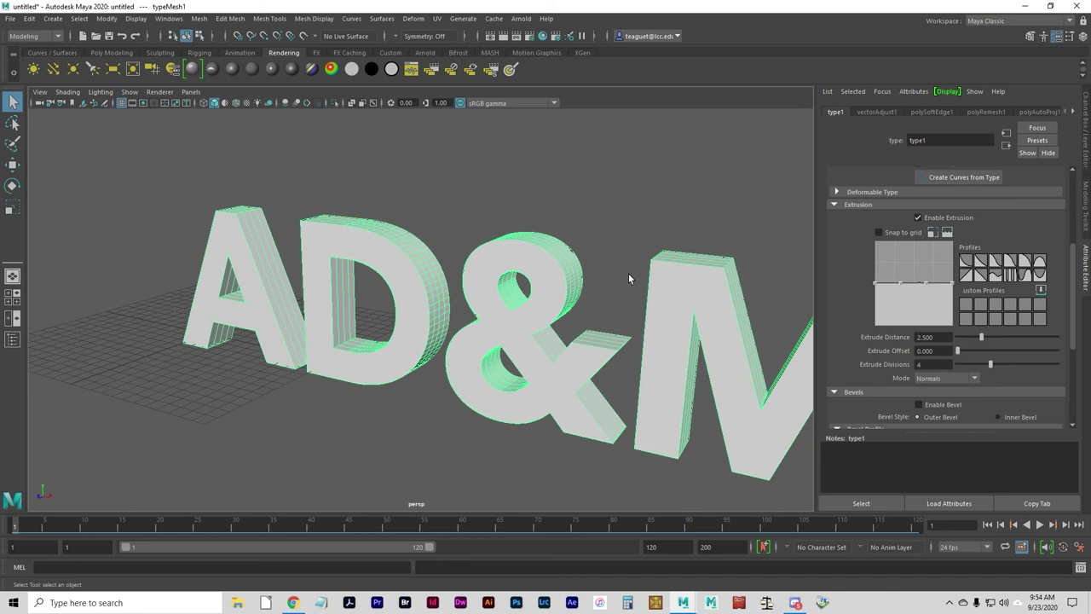
Step: Turn on Deformable Type for the AD&M text
click(838, 193)
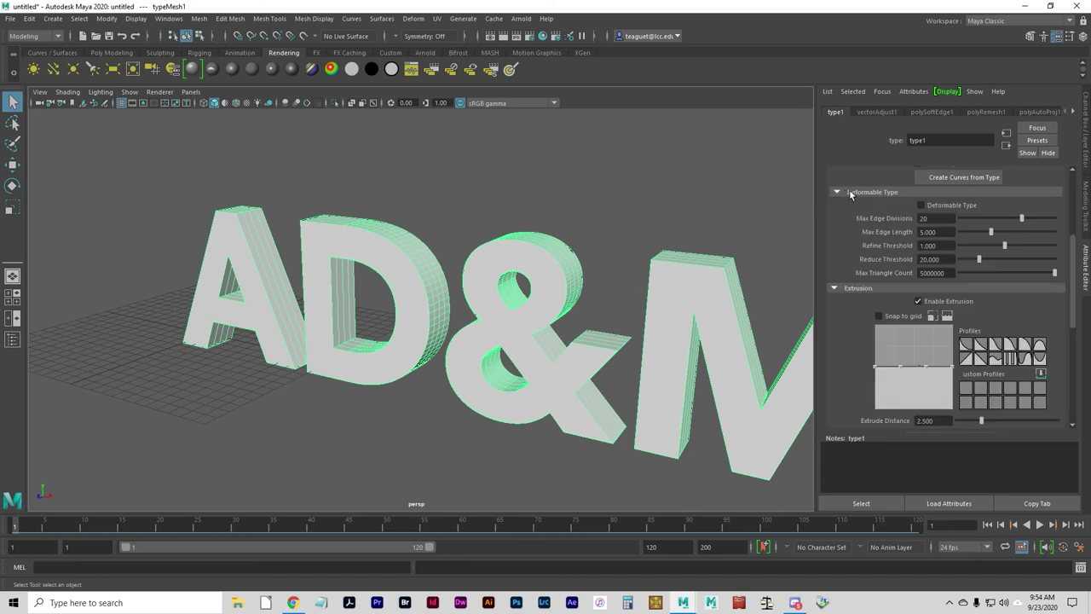
click(921, 204)
alt+drag(610, 378, 493, 358)
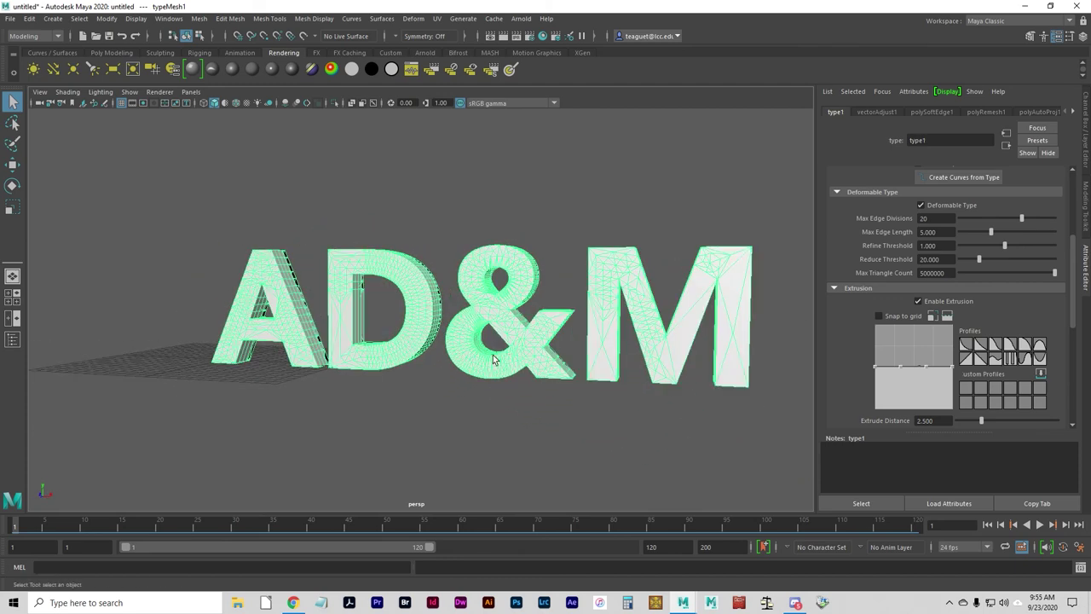
Step: Switch the menu set from Modeling to Rigging
click(26, 37)
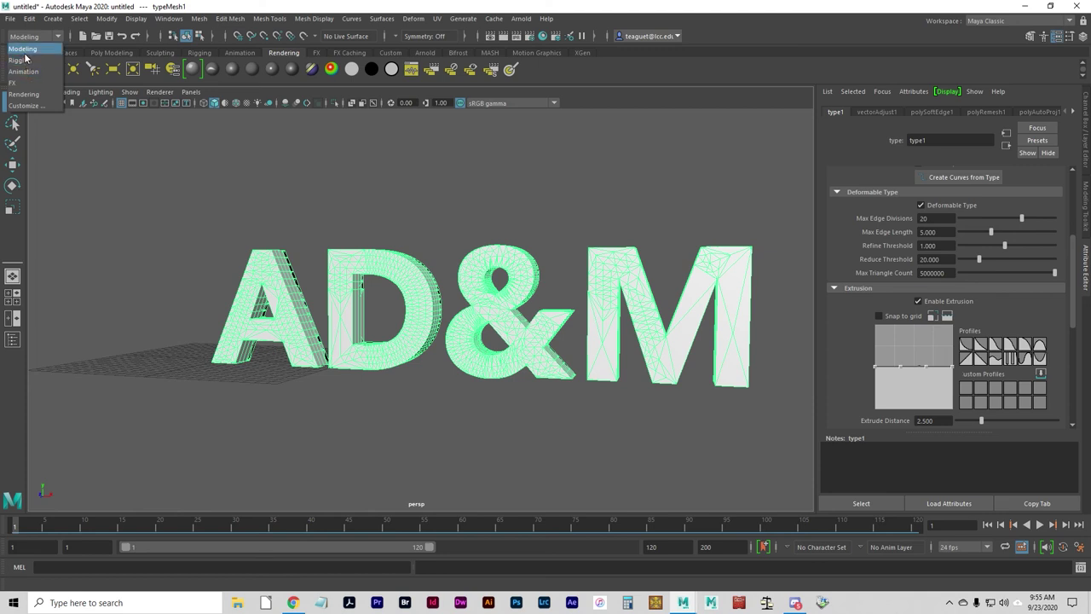
click(23, 63)
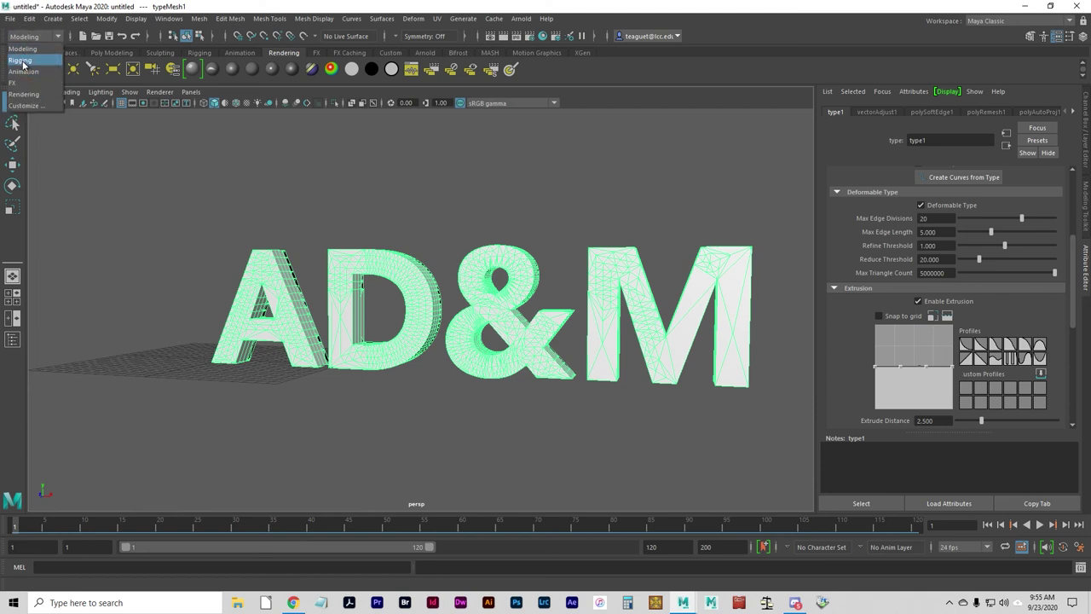
click(20, 61)
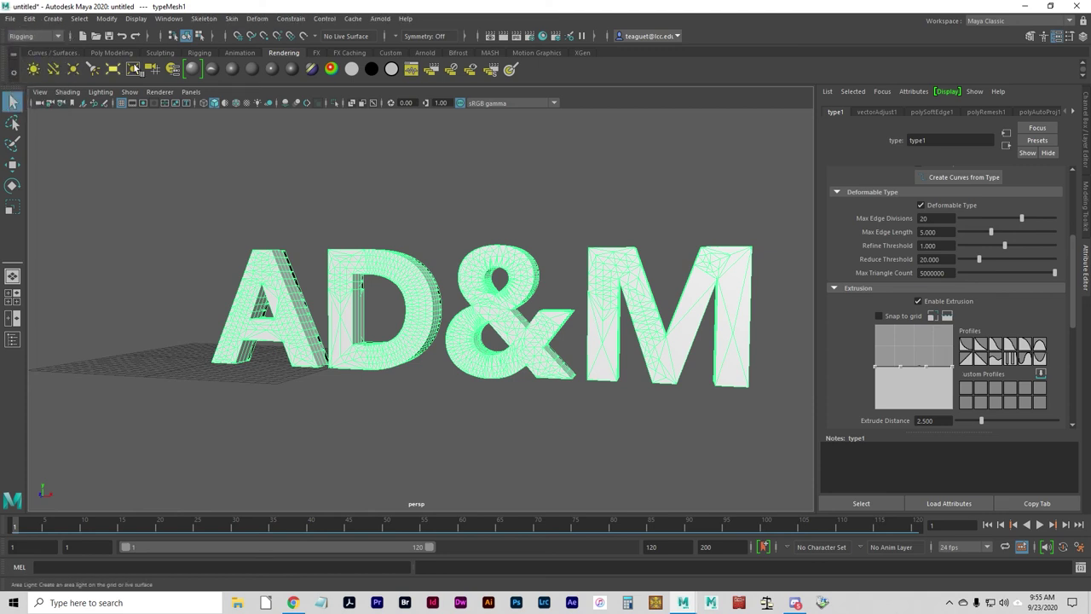
Step: Apply a Bend nonlinear deformer (bend1) to the AD&M text
click(256, 18)
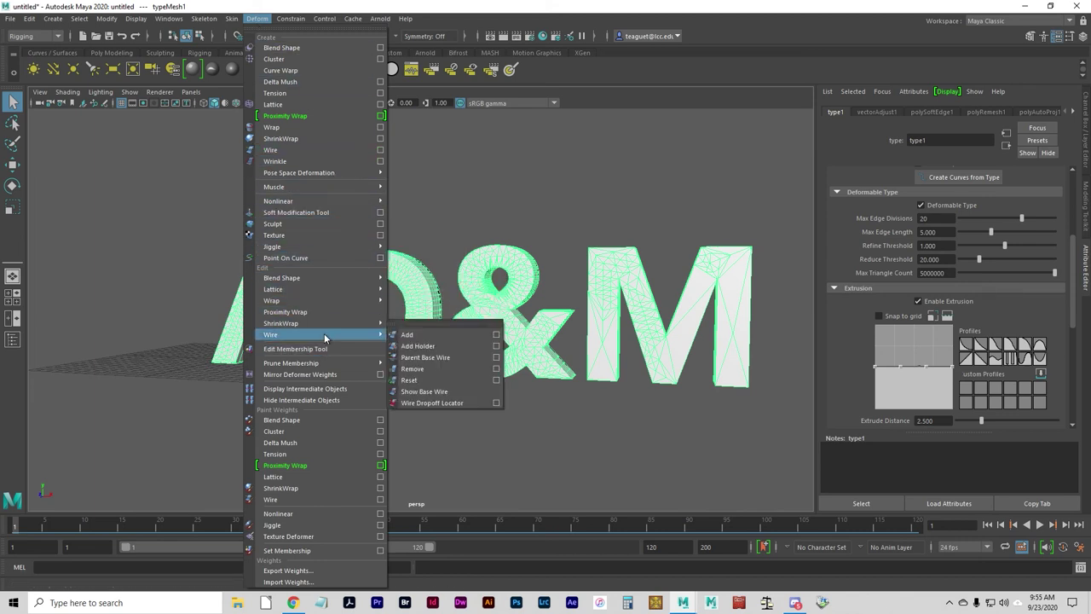
click(341, 201)
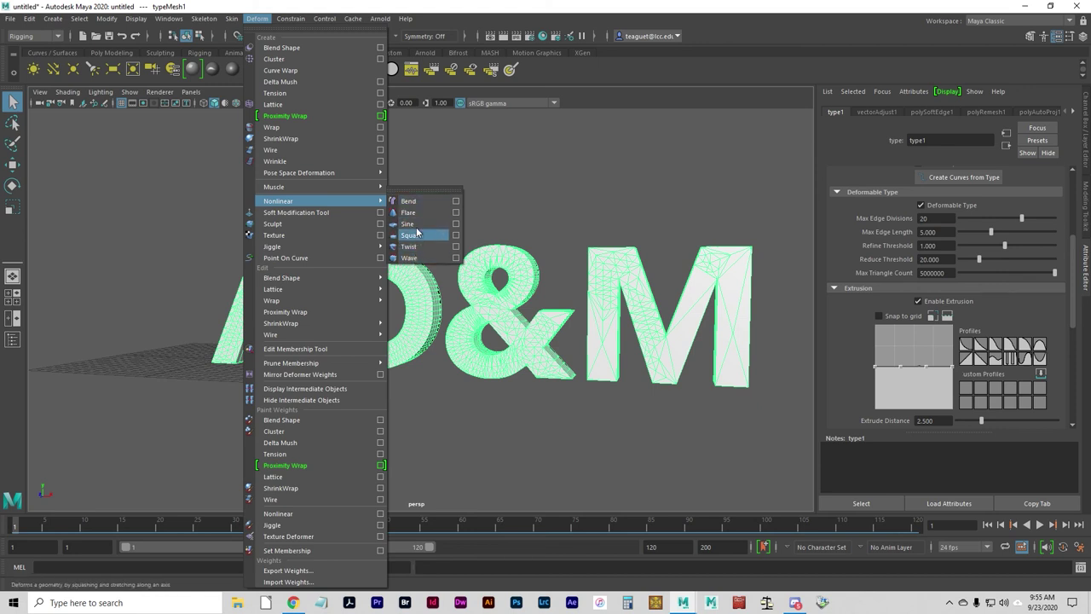
click(413, 204)
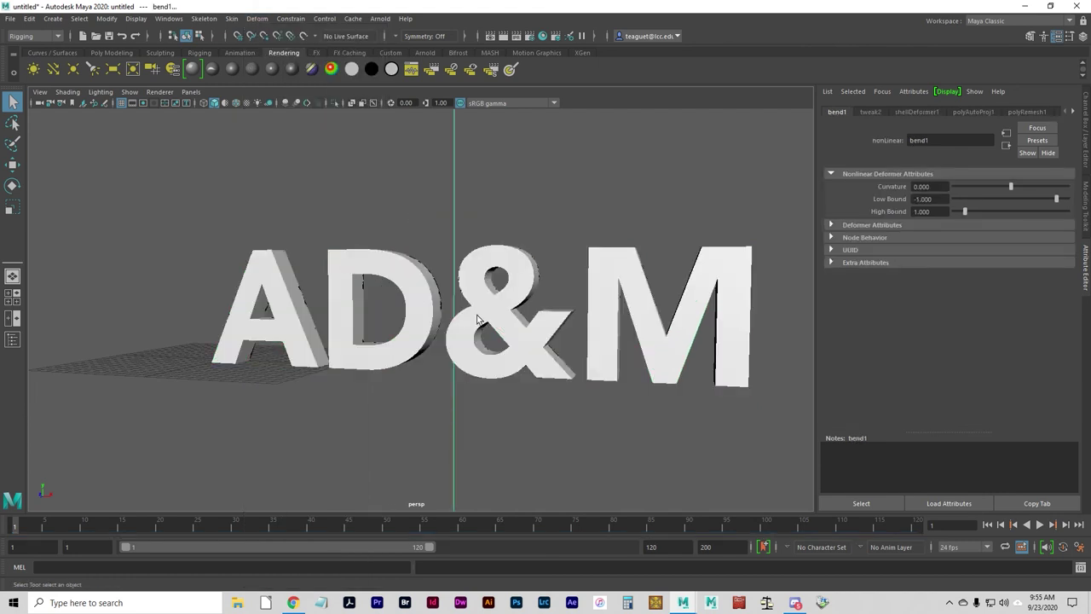
Step: Select bend1Handle and rotate it about 100 degrees around the text
scroll(519, 318, down, 3)
alt+drag(519, 319, 453, 302)
click(440, 268)
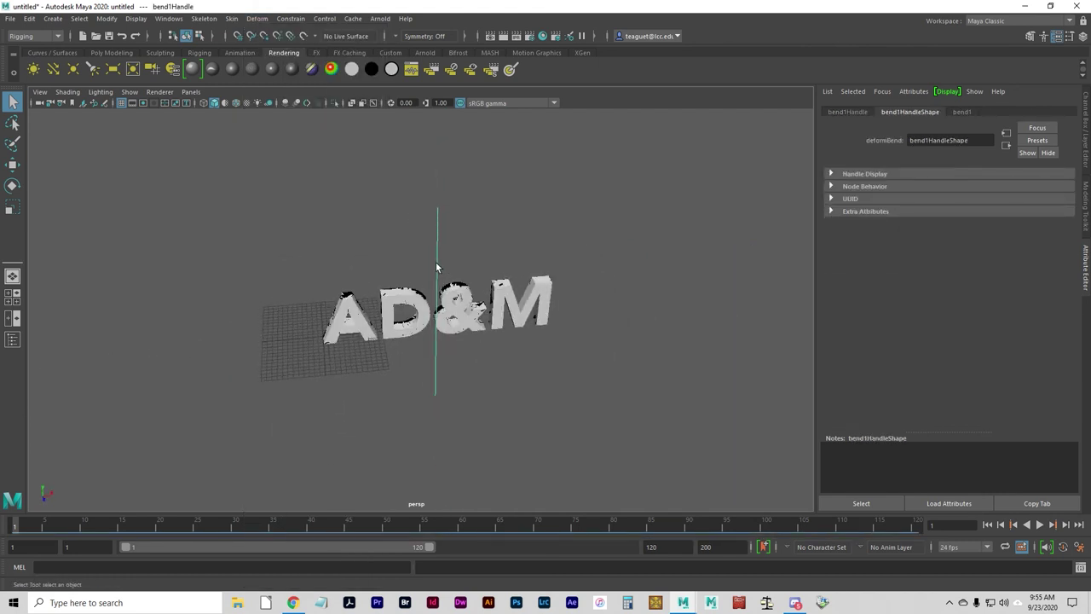
key(e)
drag(446, 219, 633, 358)
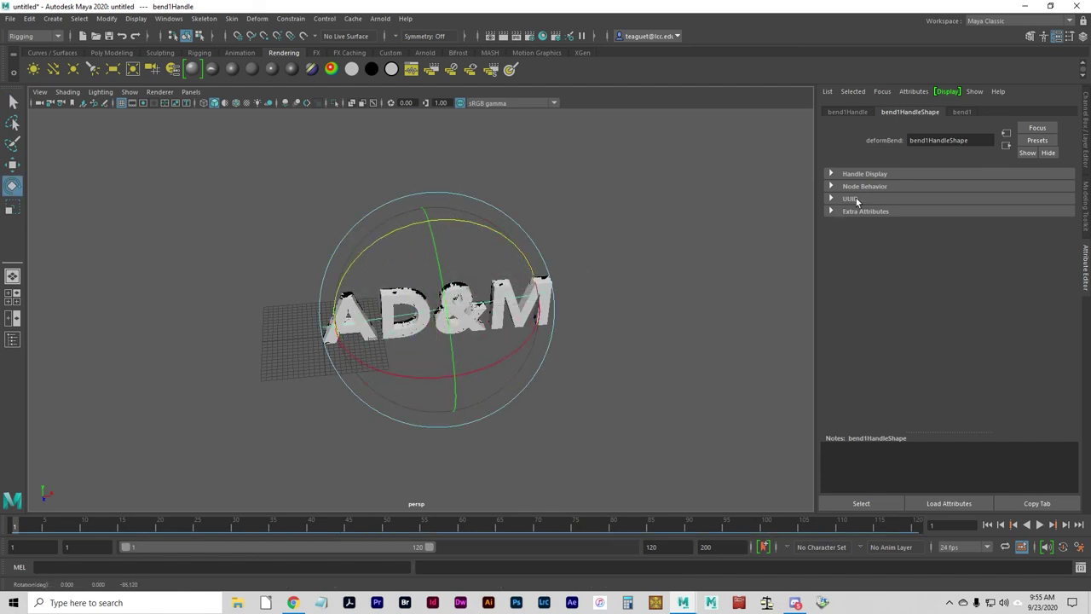
Step: Trial the bend1 Curvature slider, undo back to 0, and tilt the handle
click(960, 112)
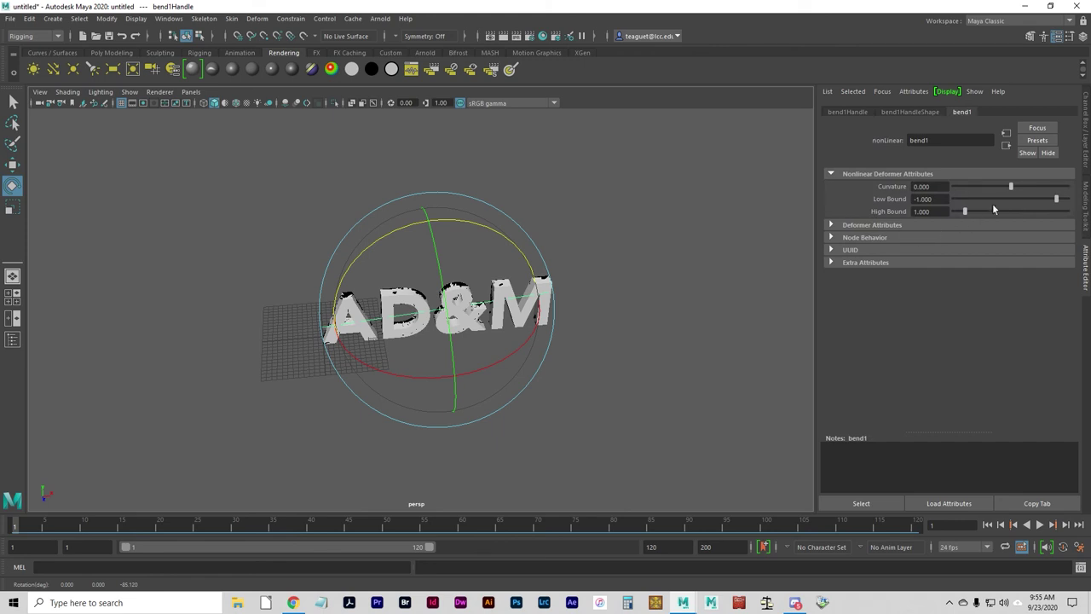
mouse_move(1011, 186)
mouse_down()
mouse_move(1033, 188)
mouse_move(1018, 193)
mouse_up()
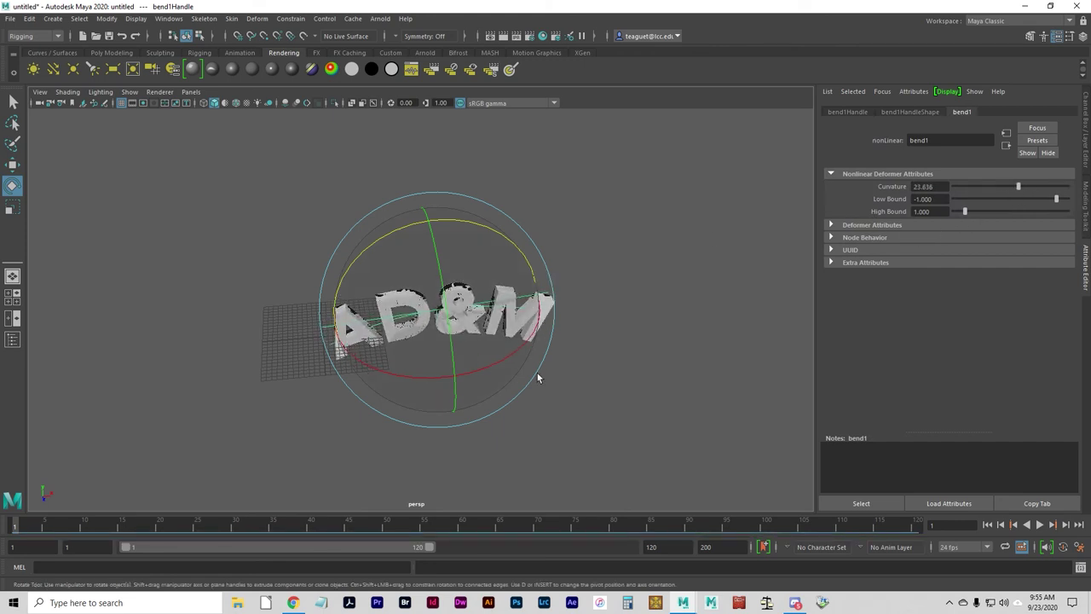
key(ctrl+z)
key(ctrl+z)
key(ctrl+z)
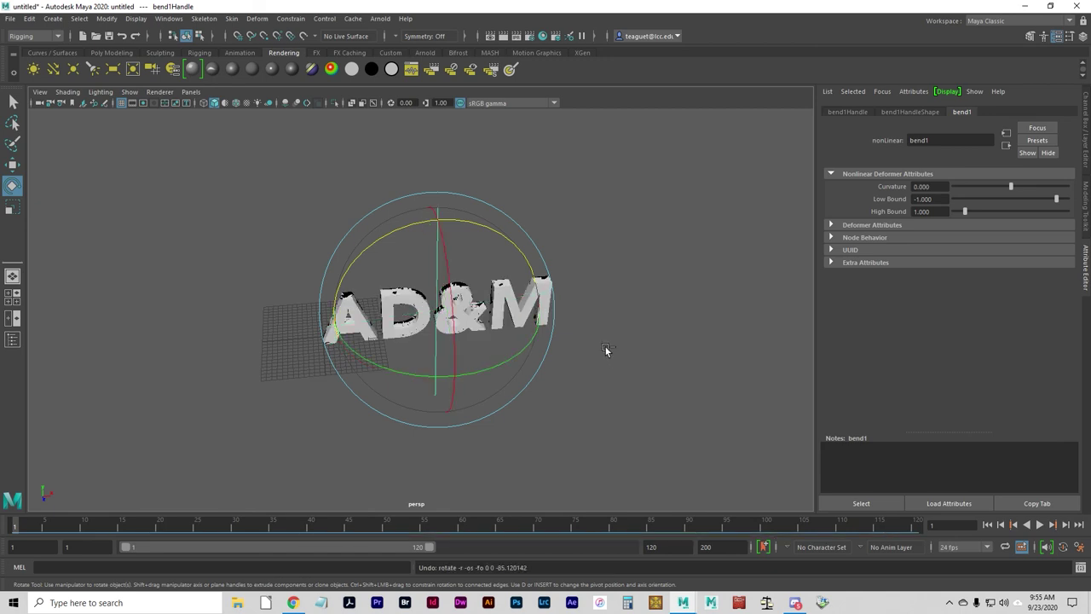
mouse_move(1013, 187)
mouse_down()
mouse_move(1033, 185)
mouse_move(1014, 184)
mouse_up()
key(ctrl+z)
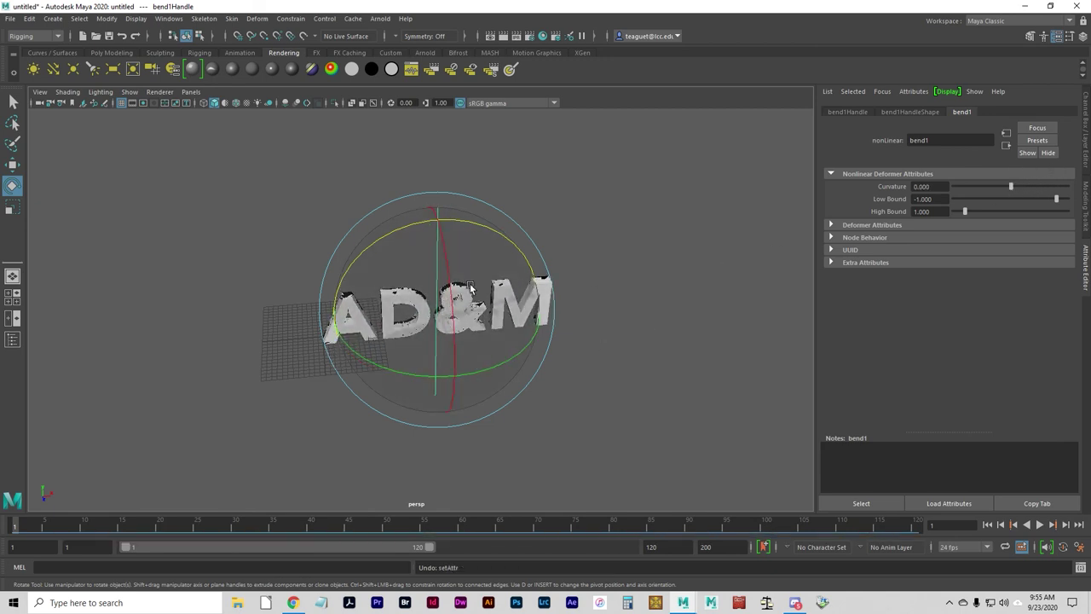
drag(443, 308, 456, 367)
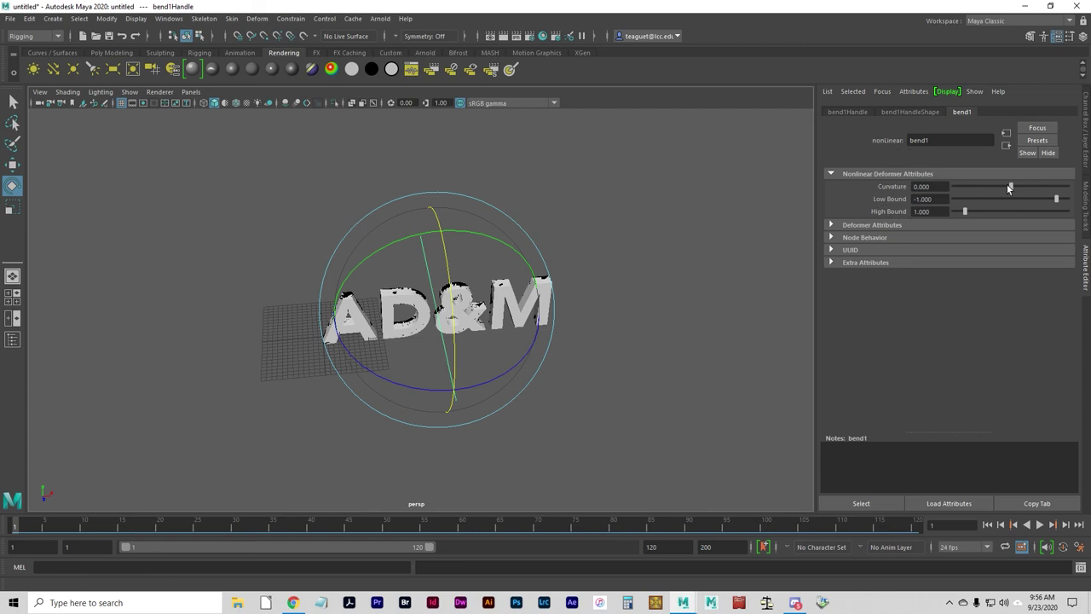
Step: Bend the text to curvature 74.545 and try several handle rotations, undoing the last one
drag(1010, 186, 1044, 199)
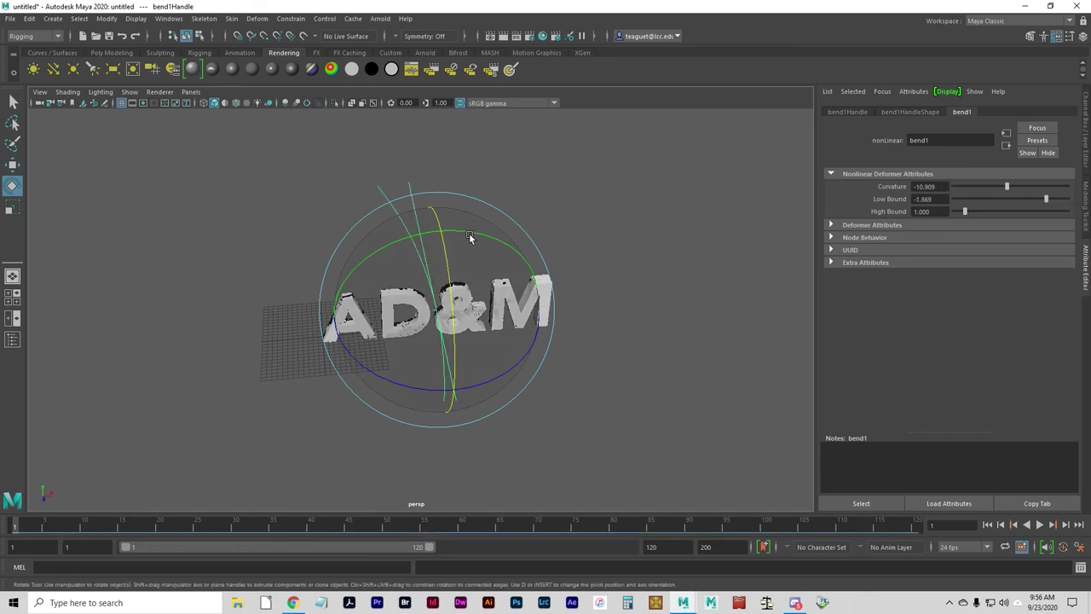
drag(468, 238, 499, 263)
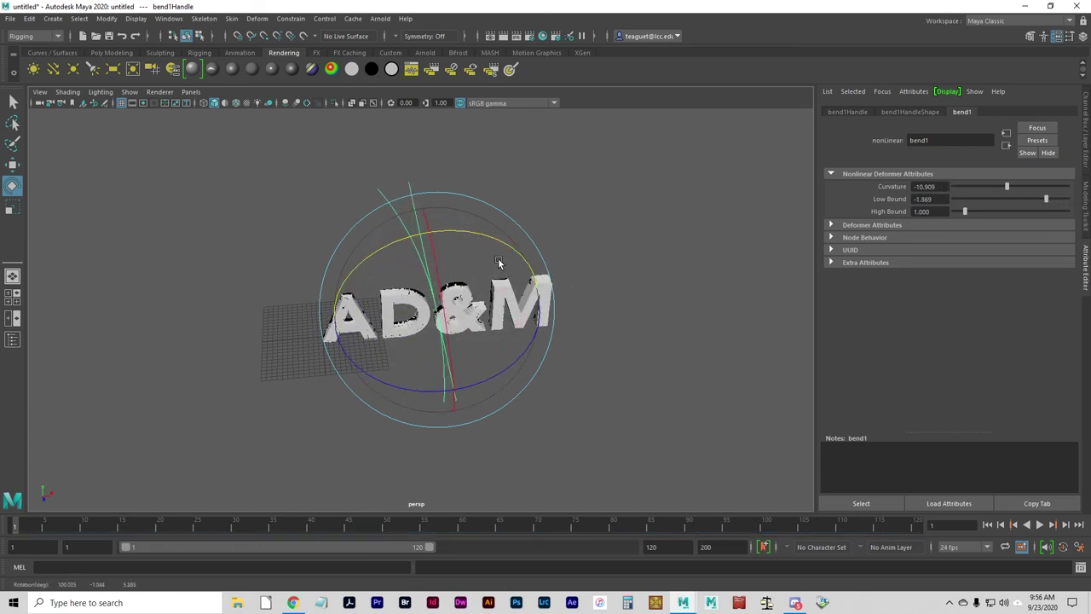
drag(1007, 186, 1034, 186)
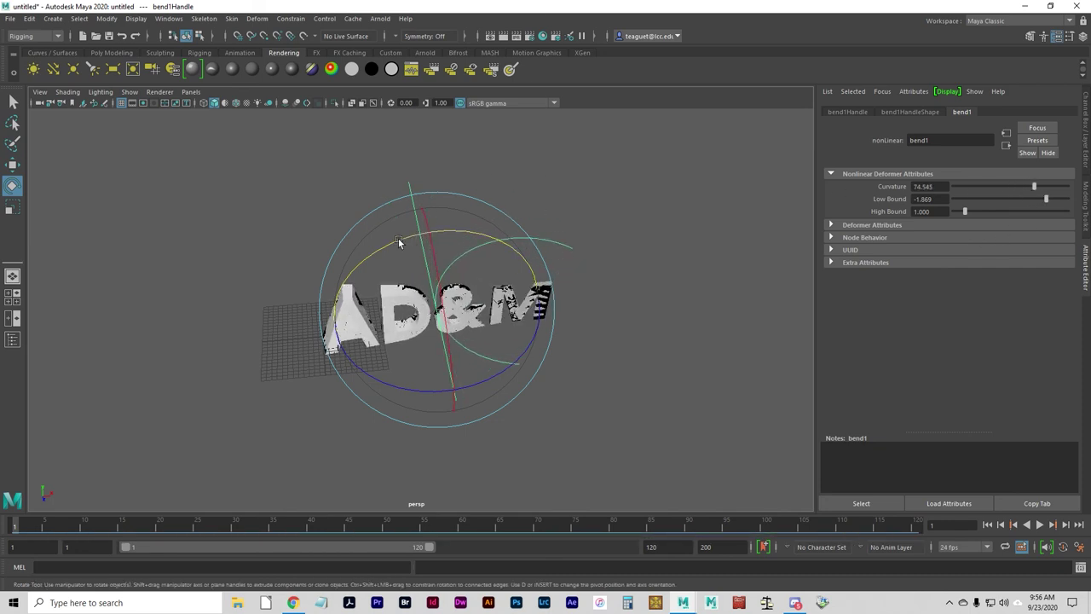
drag(404, 238, 533, 253)
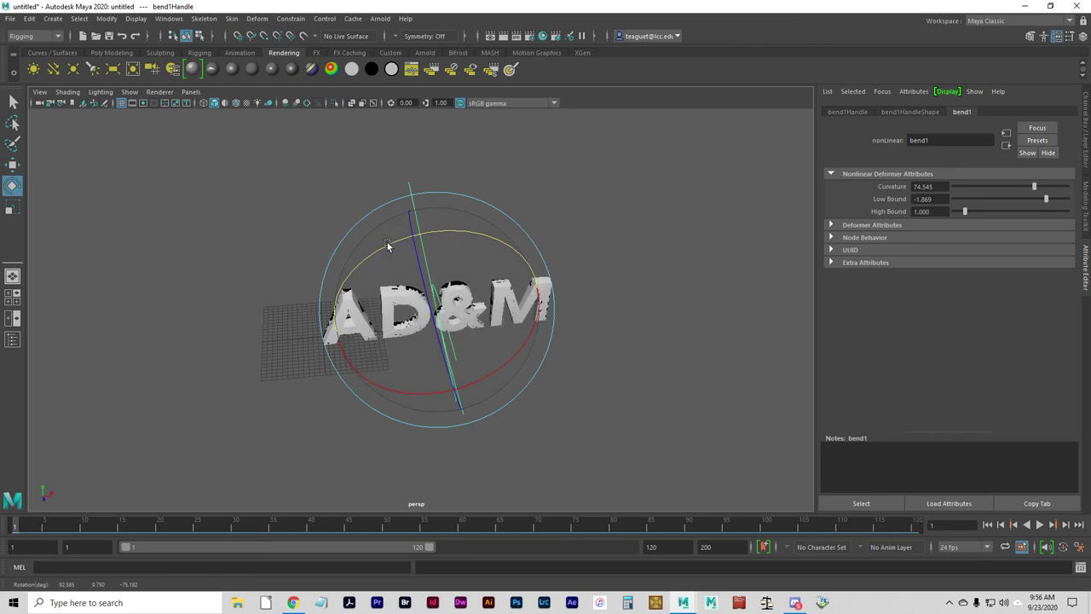
drag(388, 242, 416, 242)
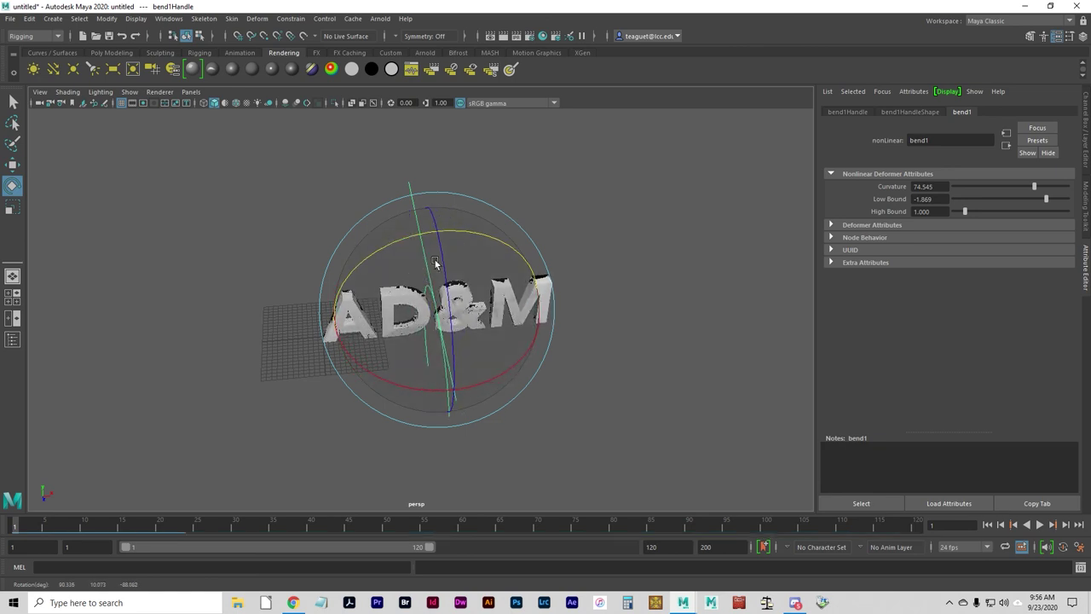
drag(449, 284, 451, 247)
alt+drag(577, 378, 433, 340)
drag(353, 372, 554, 305)
key(ctrl+z)
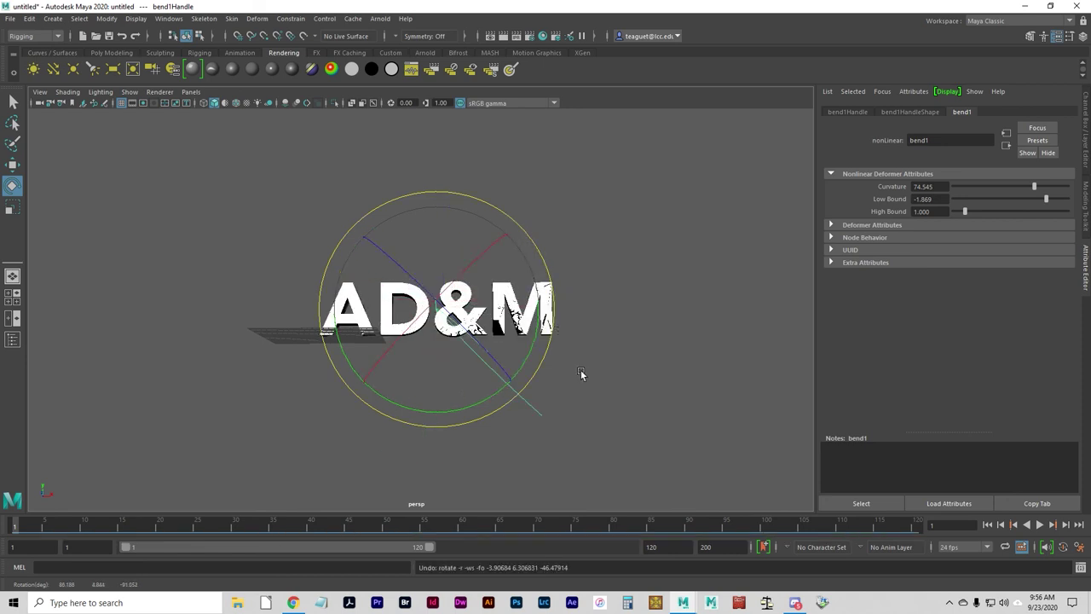
click(606, 315)
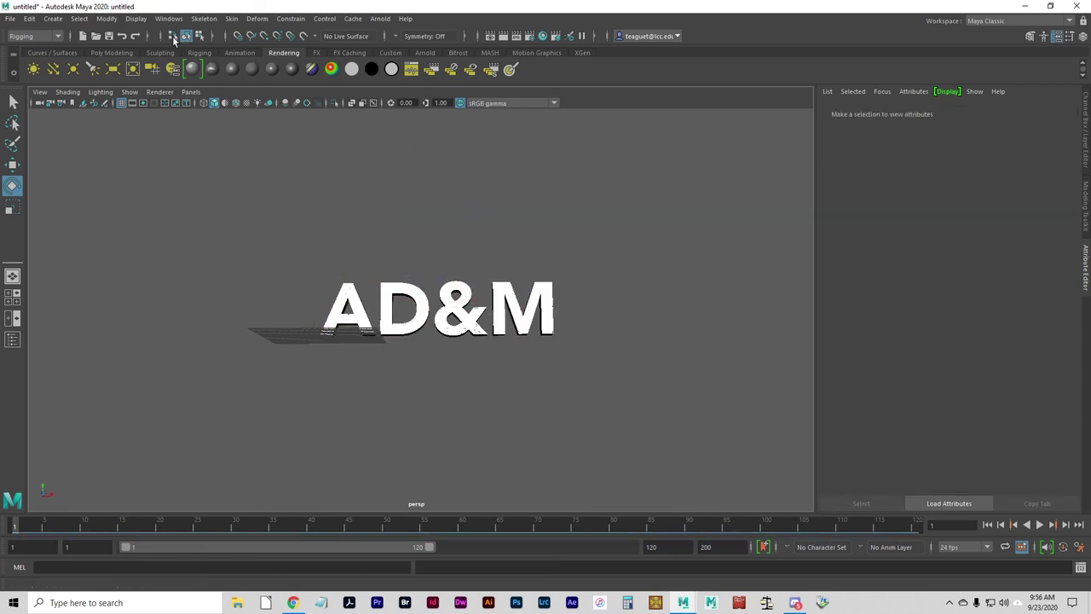
Step: Attempt Deform > Nonlinear > Twist twice without the text mesh selected
click(255, 20)
mouse_move(346, 203)
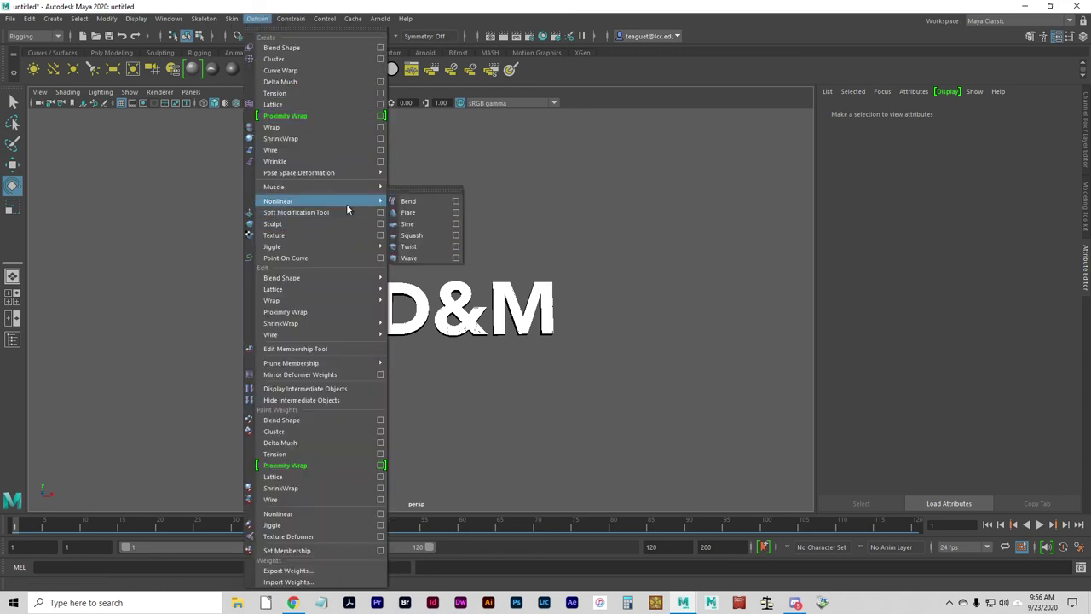
click(417, 247)
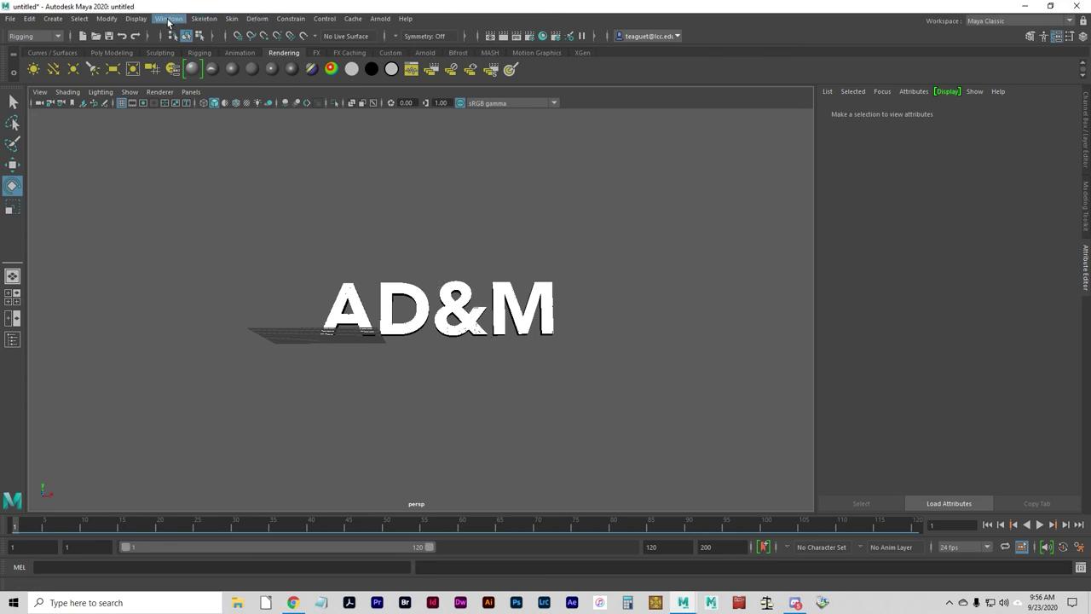
click(256, 18)
mouse_move(351, 204)
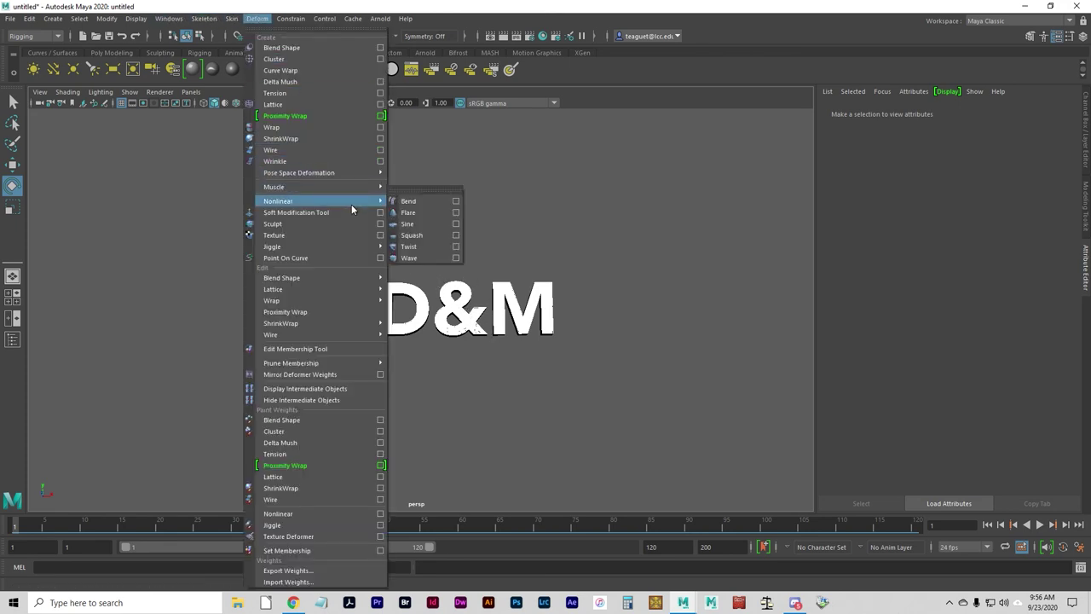
click(410, 249)
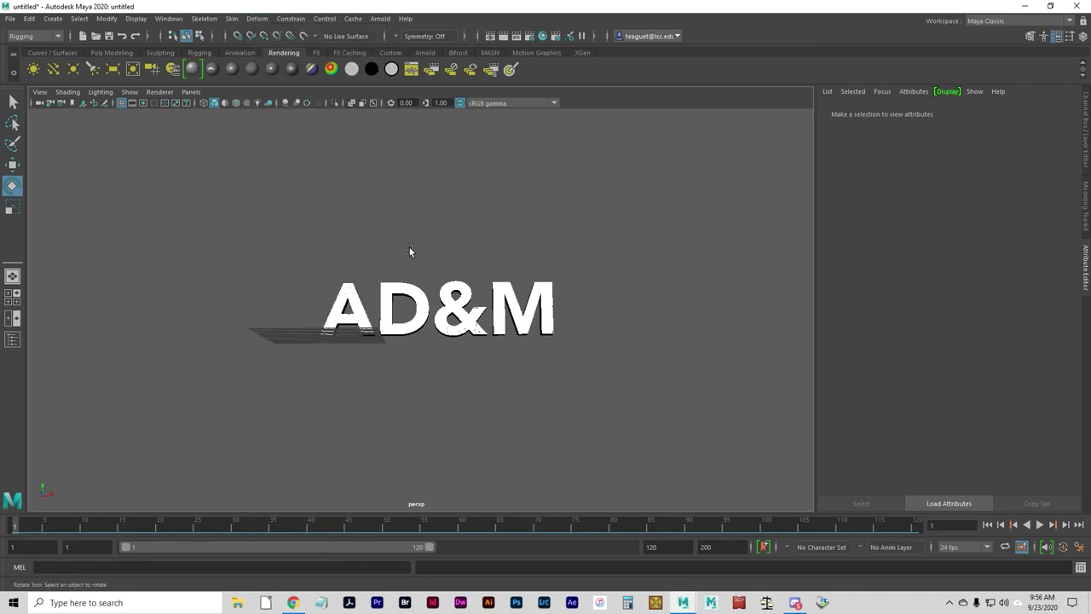
Step: Select the AD&M mesh and apply a Twist deformer (twist1)
click(410, 333)
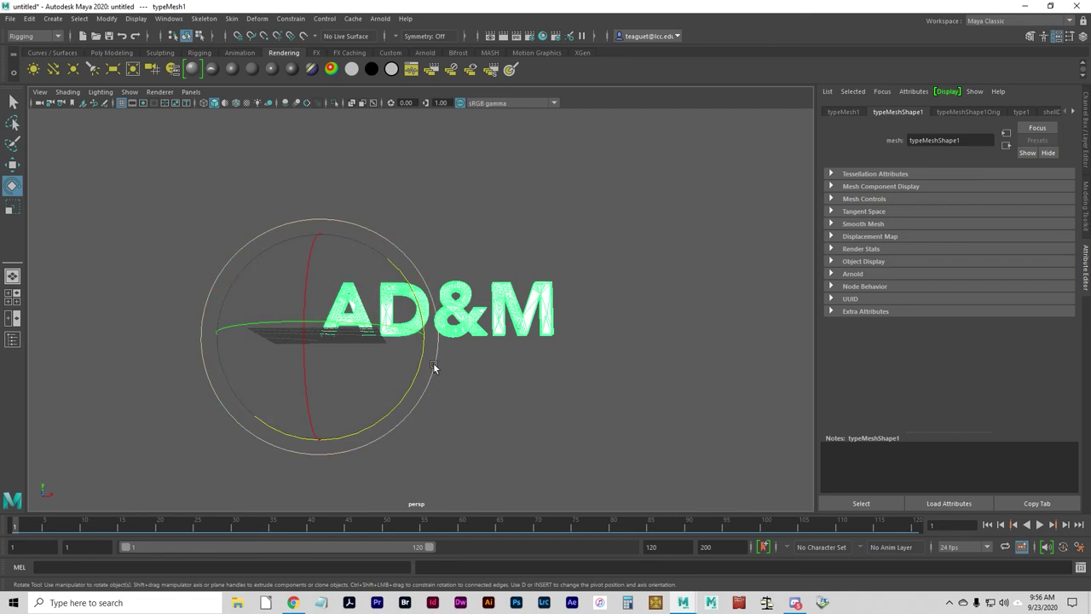
click(258, 18)
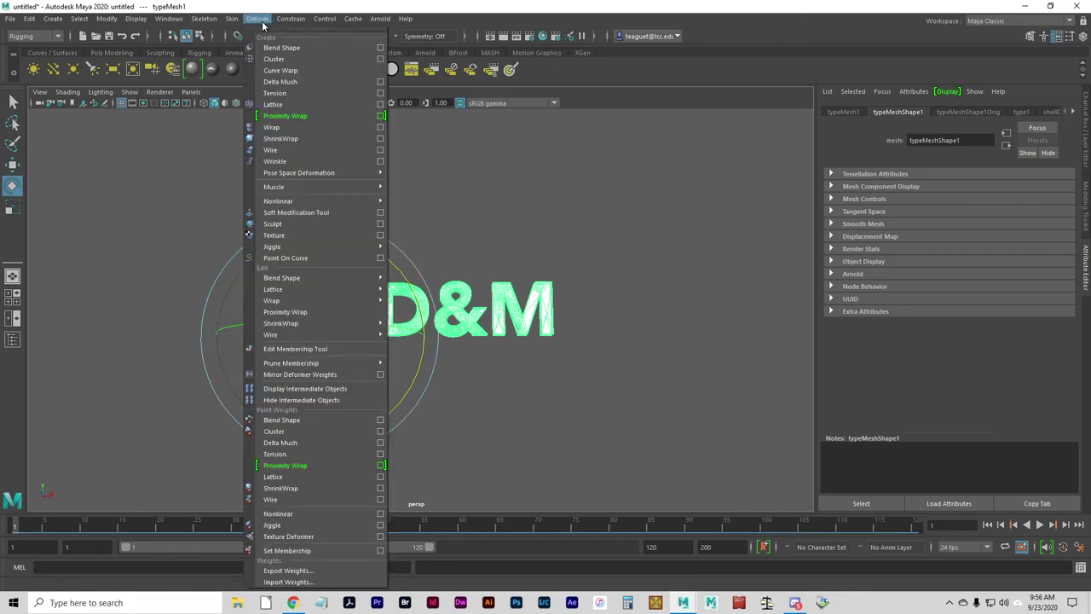
click(312, 202)
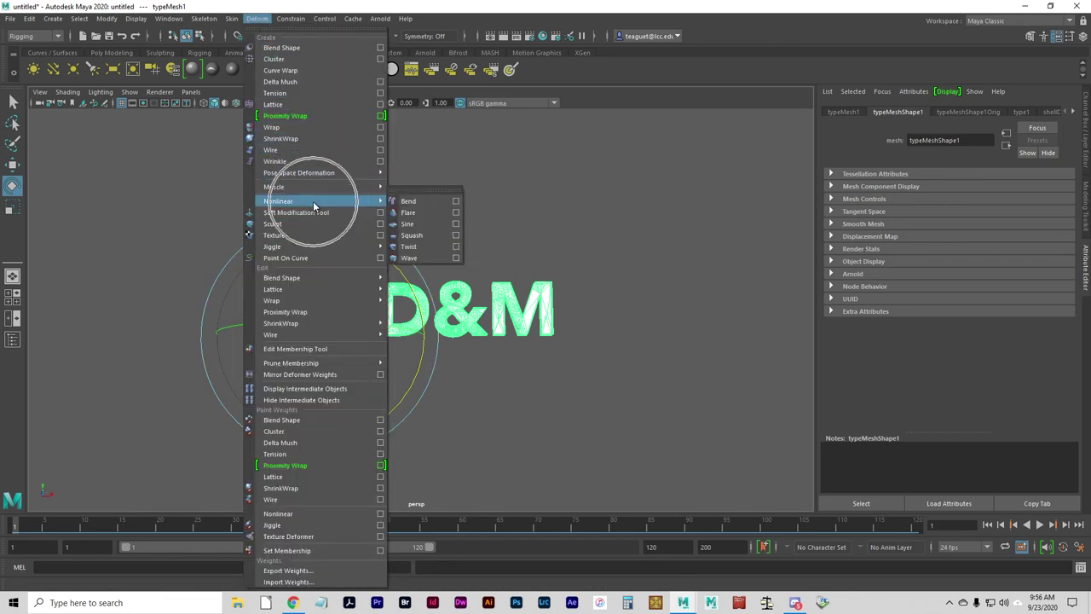
click(410, 246)
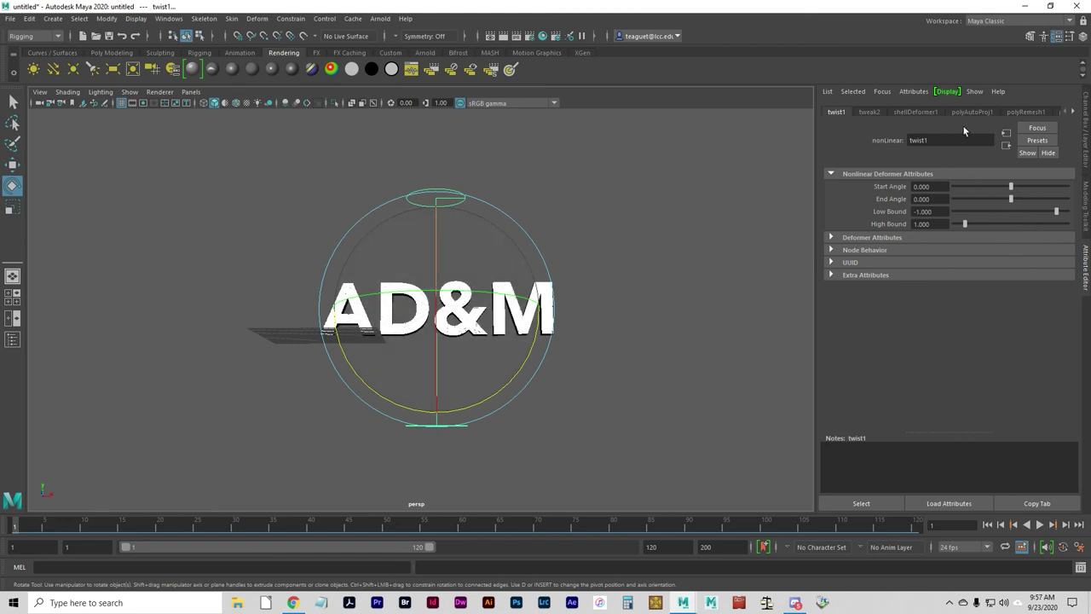
Step: Twist the AD&M text to start angle -286.479 in the twist1 settings
click(869, 112)
click(834, 112)
drag(1012, 188, 1010, 163)
Step: Return to the four-view layout and reframe the front view on the text
key(space)
scroll(692, 392, down, 2)
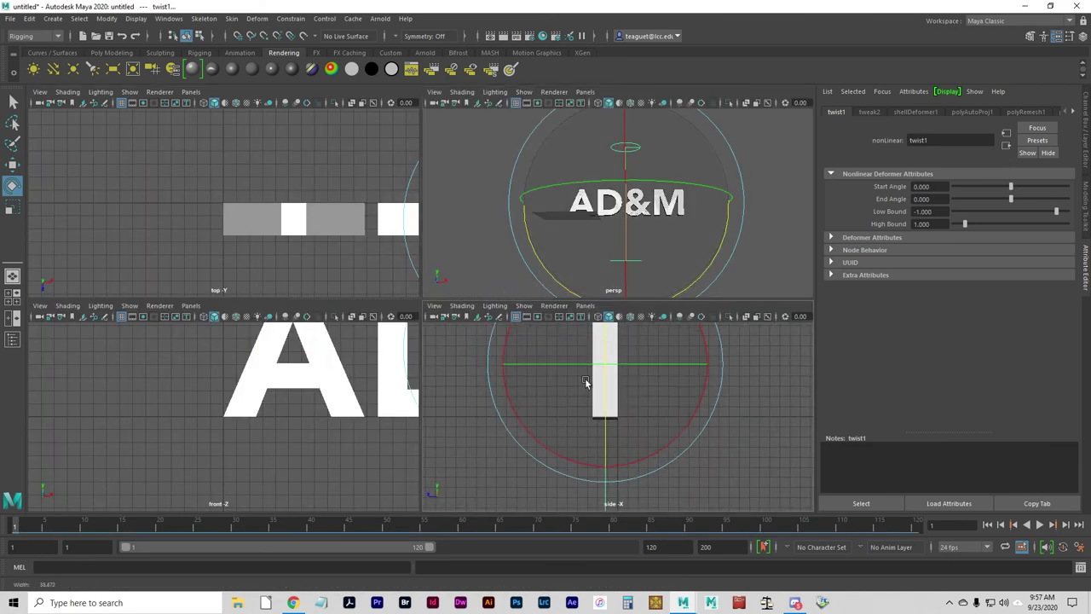
scroll(196, 386, down, 3)
scroll(163, 380, down, 3)
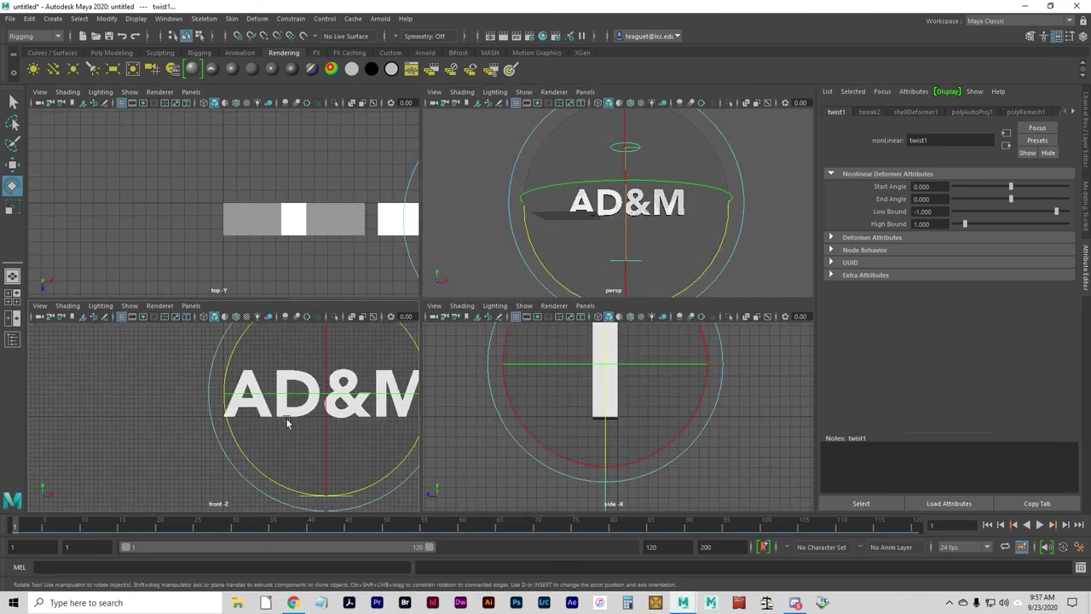
key(f)
scroll(331, 412, down, 1)
alt+middle_drag(265, 337, 277, 402)
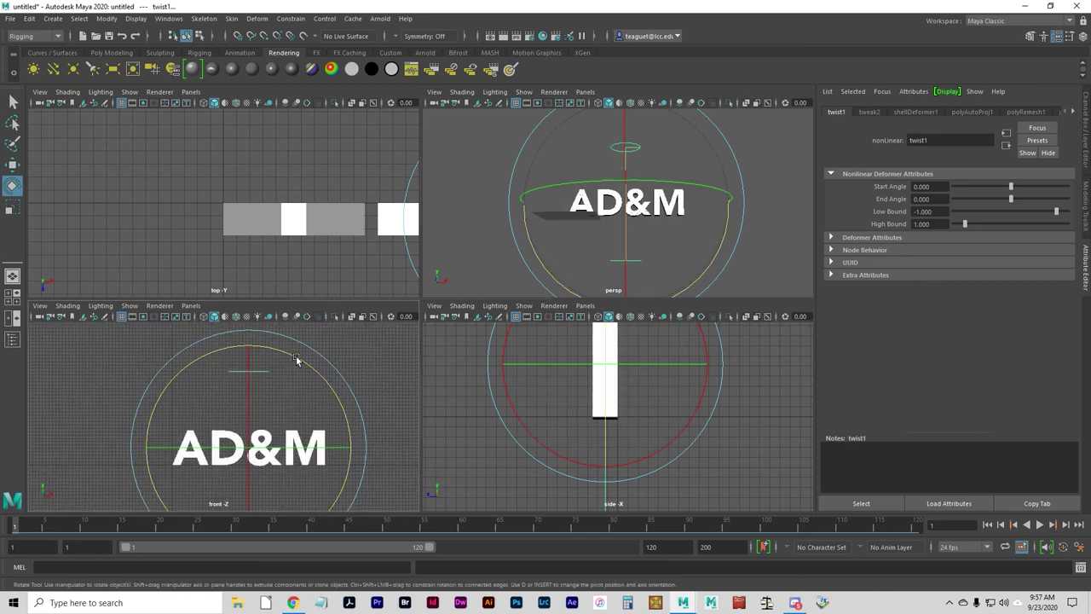
Step: Rotate the twist handle about -87.8° around Z and vary the twist, ending untwisted
drag(296, 359, 361, 506)
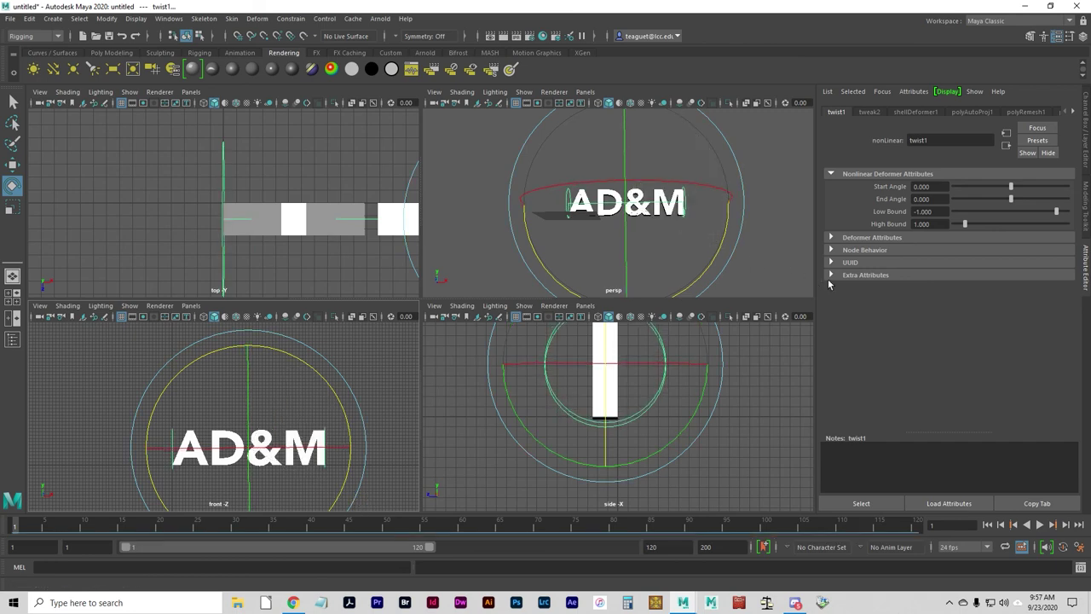
drag(1011, 187, 919, 183)
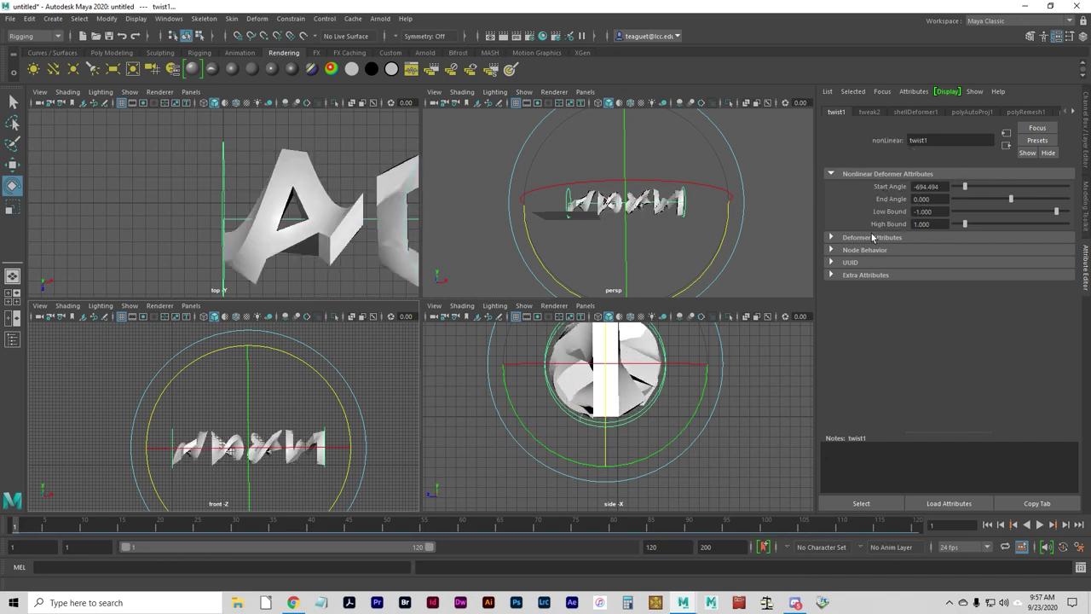
click(890, 186)
click(898, 187)
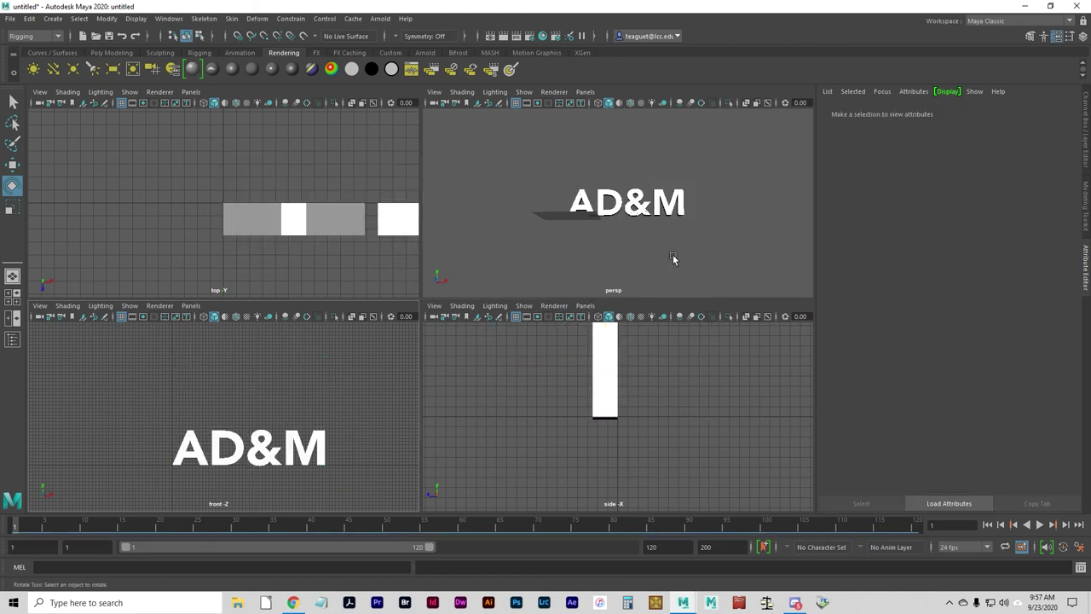
Step: Select the AD&M text and turn off Deformable Type in its type1 attributes
key(space)
click(453, 288)
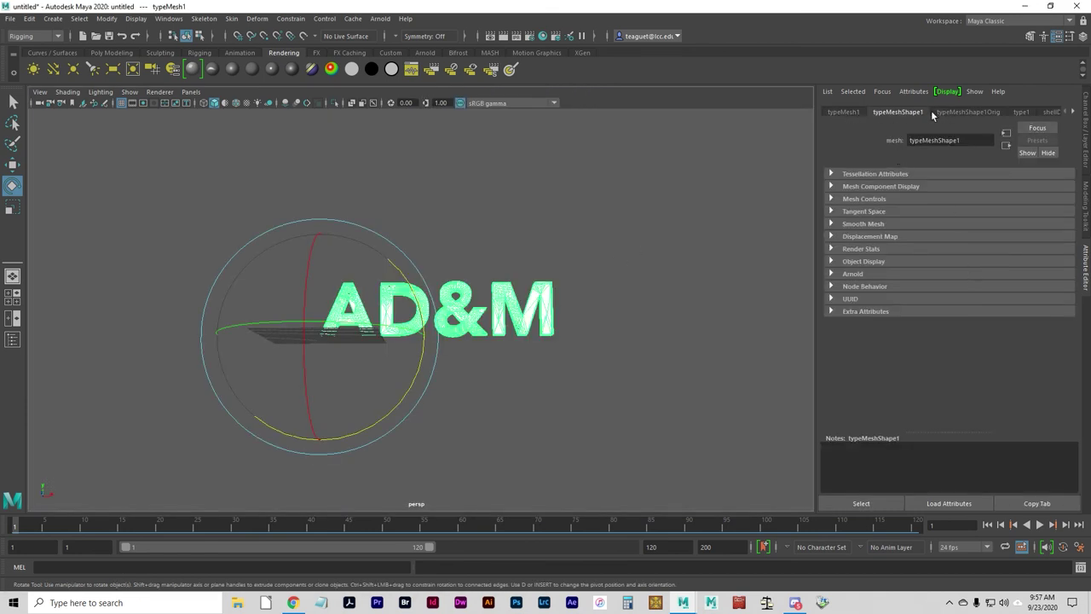
click(1021, 112)
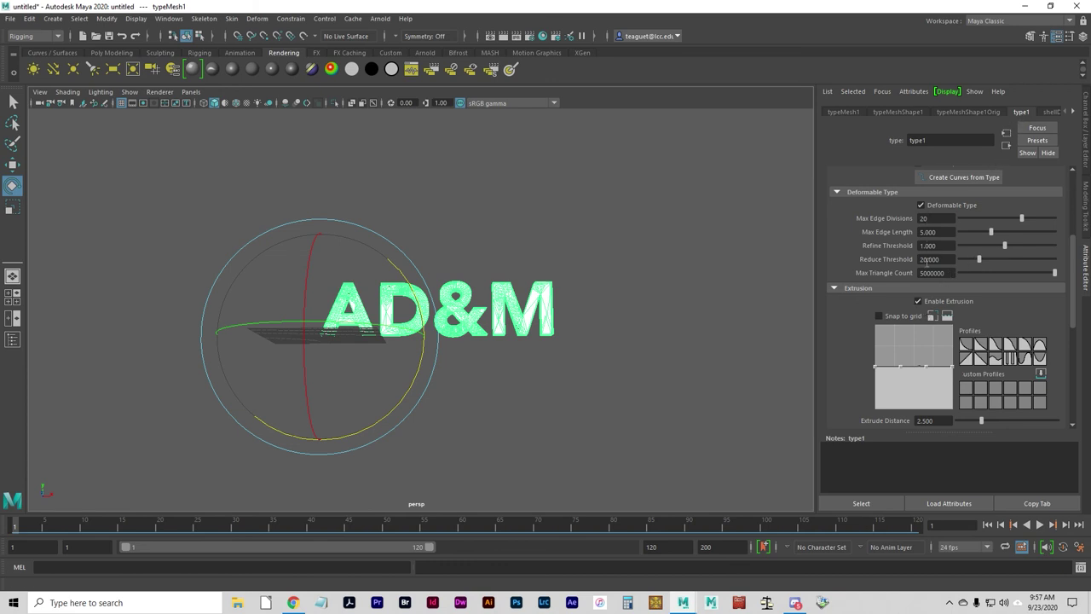
click(921, 205)
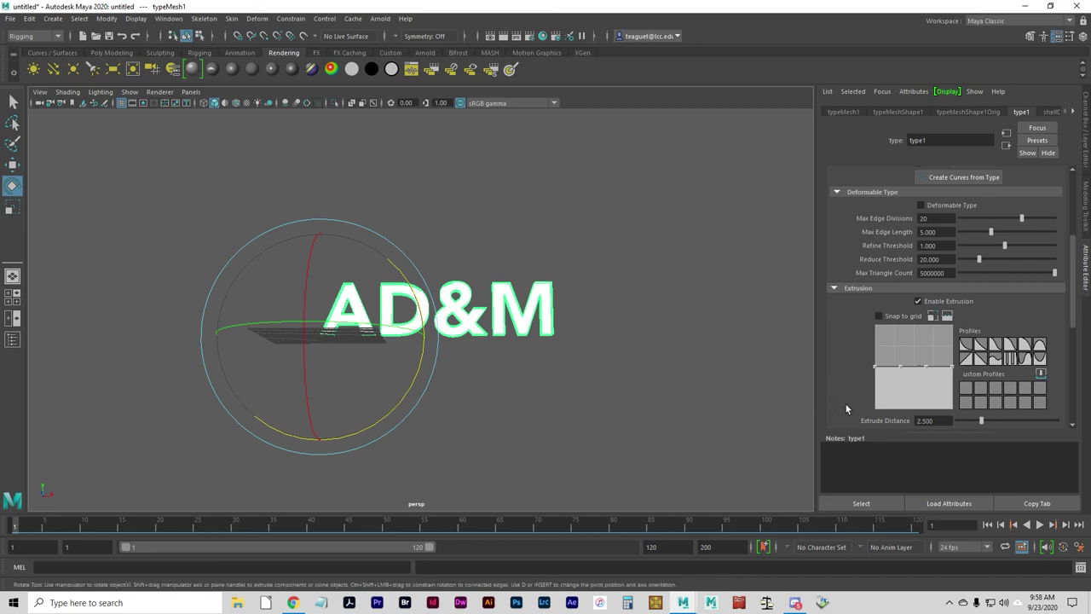
Step: Set the AD&M extrude divisions to 5, after briefly trying 1
scroll(940, 390, down, 1)
alt+drag(597, 358, 460, 358)
scroll(540, 347, up, 3)
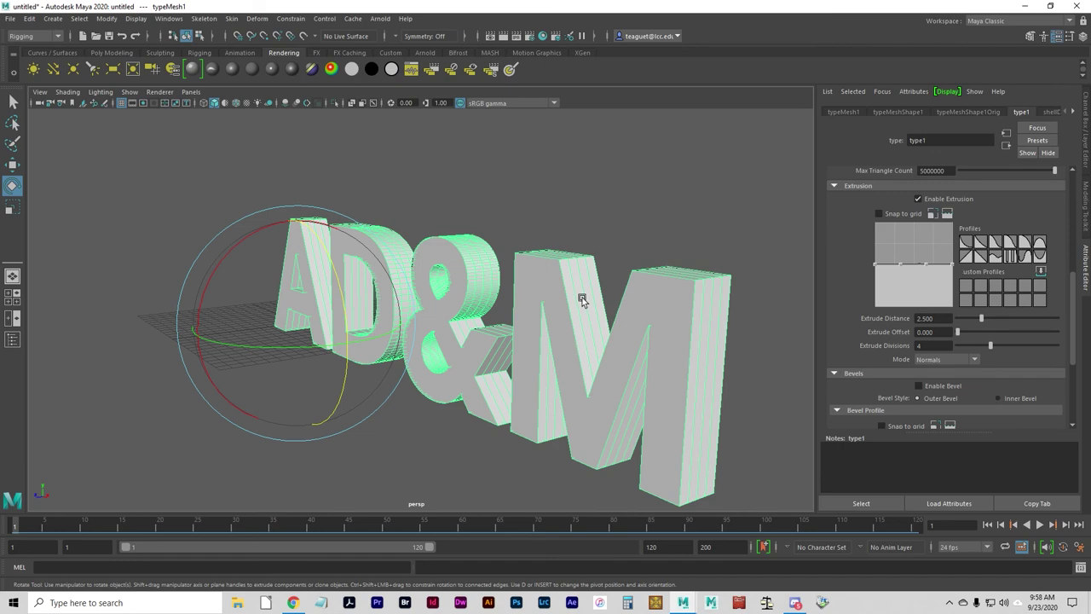
drag(988, 348, 948, 341)
mouse_move(482, 340)
alt+mouse_down()
mouse_move(537, 341)
mouse_move(426, 341)
mouse_move(503, 341)
mouse_move(447, 341)
mouse_move(474, 339)
alt+mouse_up()
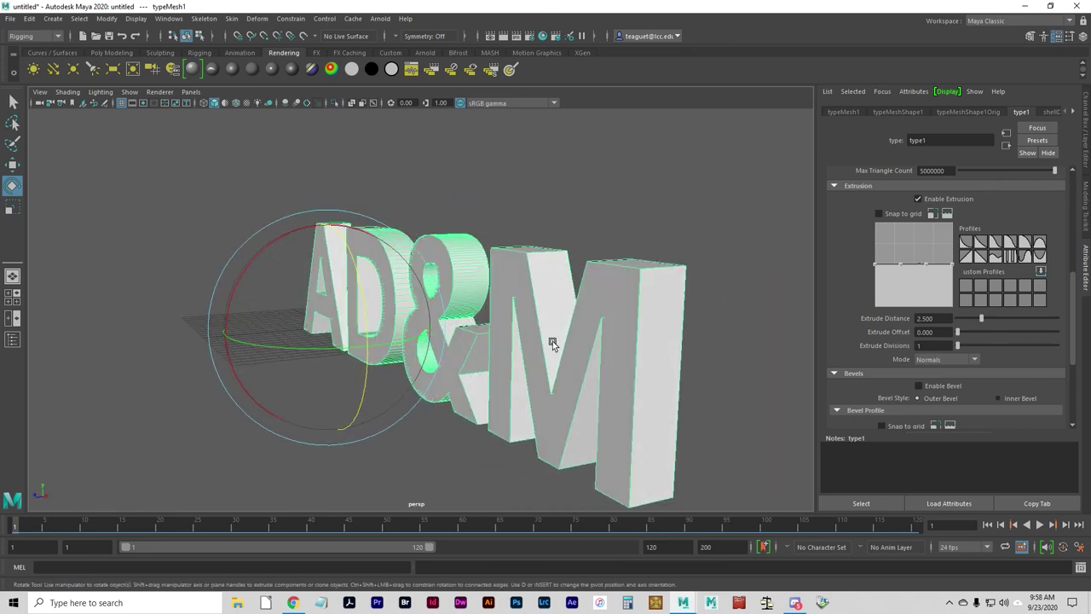
drag(960, 346, 1002, 345)
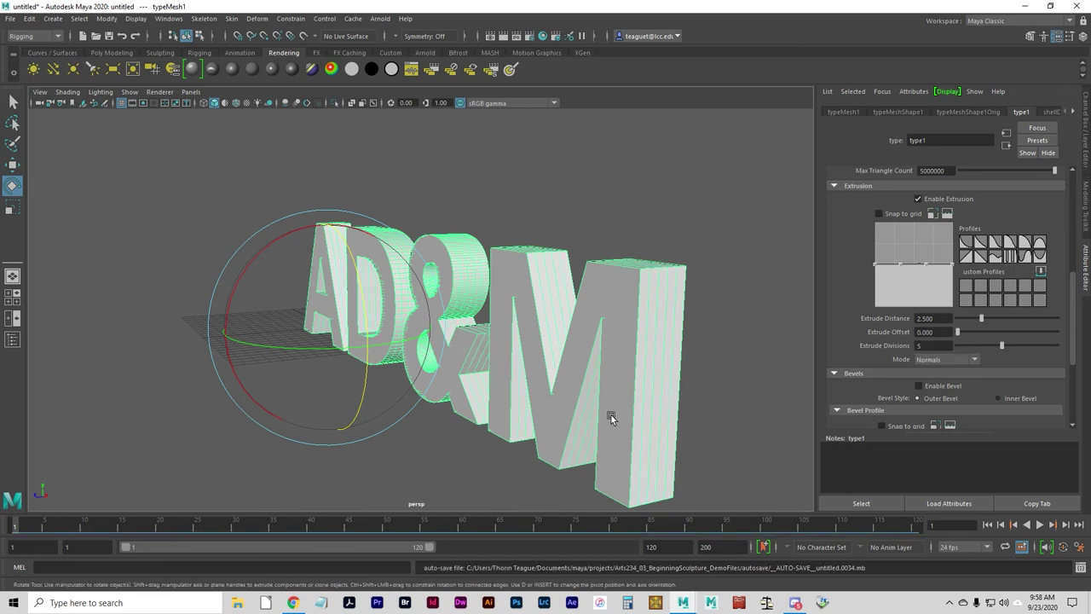
alt+middle_drag(657, 428, 655, 398)
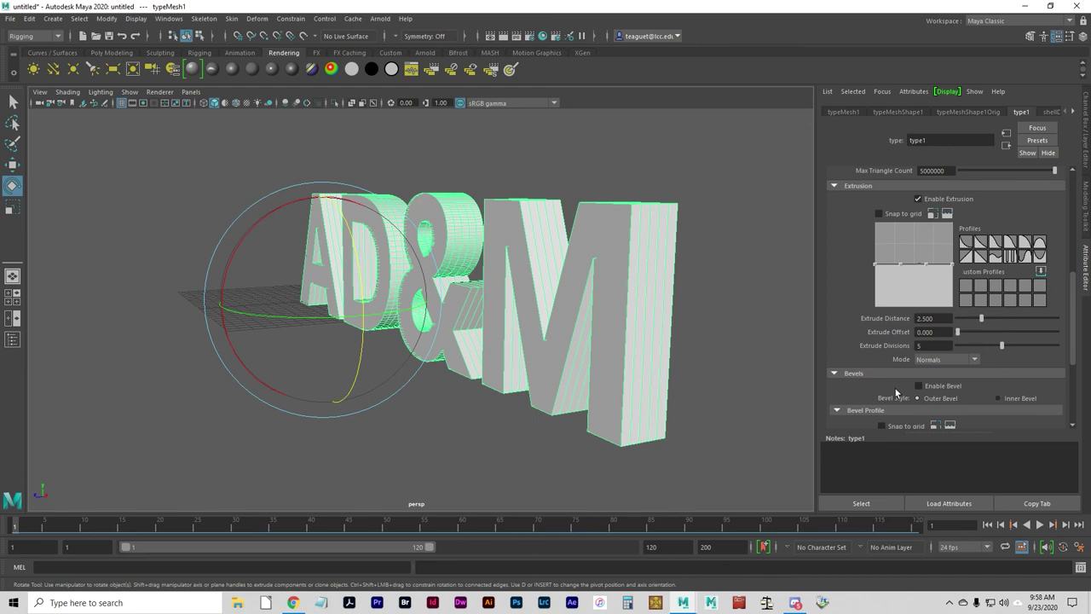
Step: Enable bevels on the AD&M text and make them an inner bevel
scroll(895, 392, down, 2)
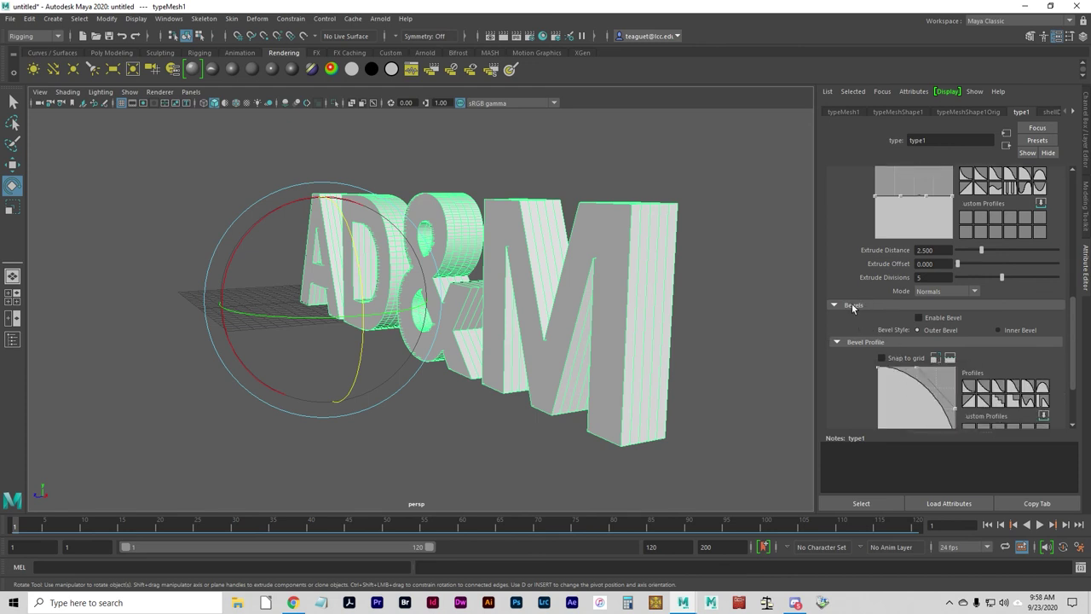
click(918, 319)
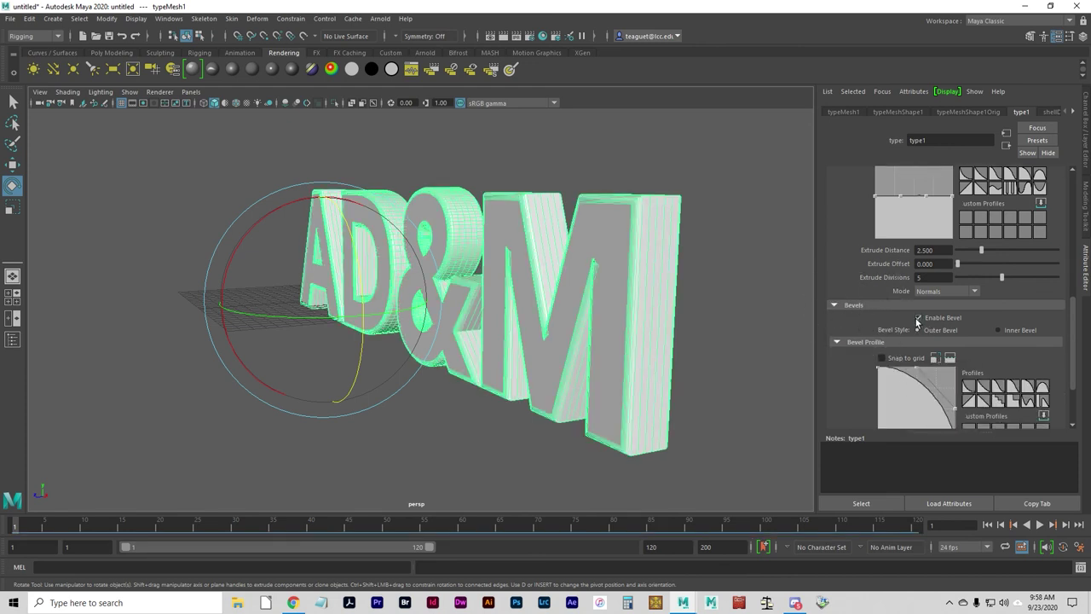
alt+drag(642, 347, 646, 280)
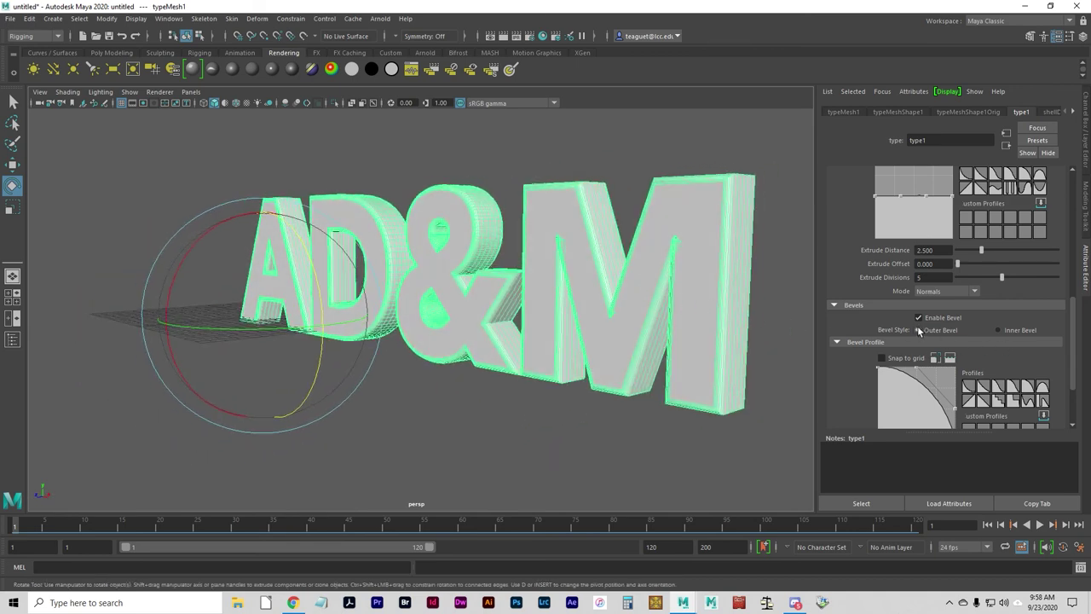
click(1004, 330)
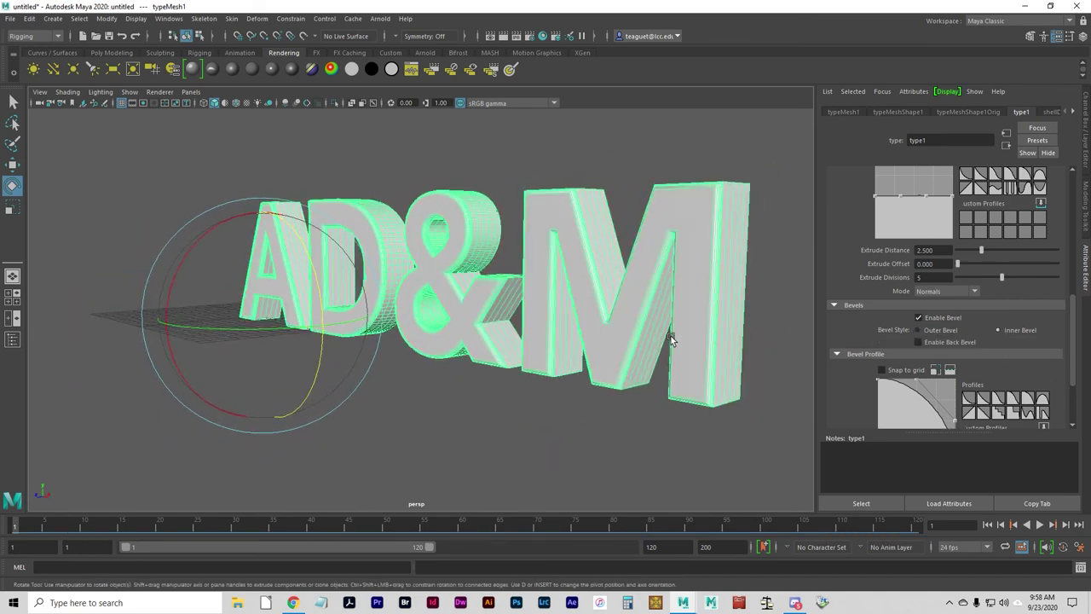
mouse_move(656, 334)
alt+mouse_down()
mouse_move(626, 338)
mouse_move(640, 329)
alt+mouse_up()
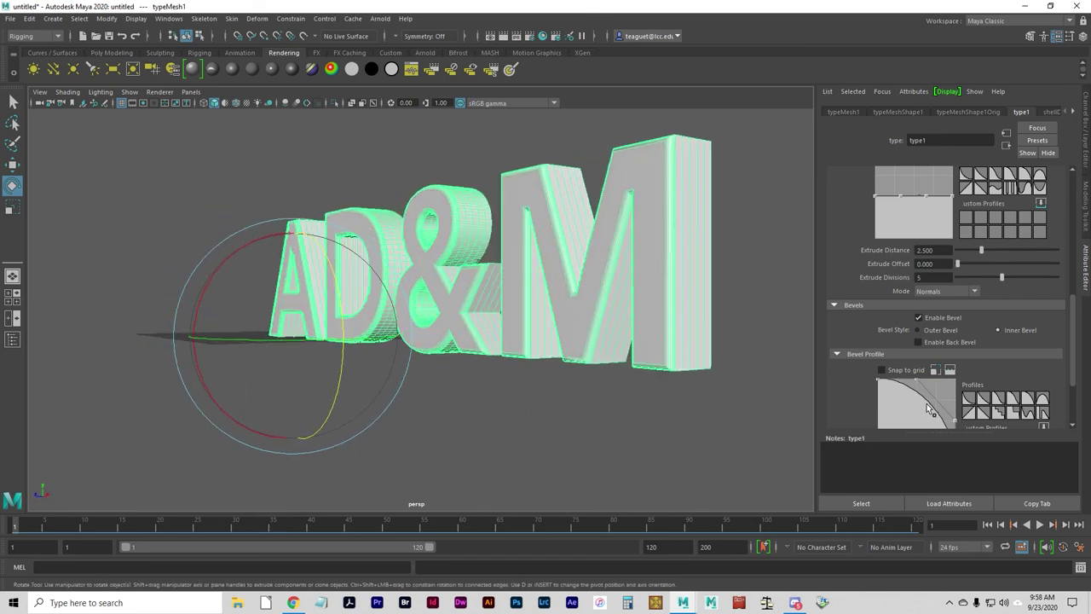
Step: Try a straight diagonal bevel profile, then settle on a stepped profile preset
scroll(917, 412, down, 1)
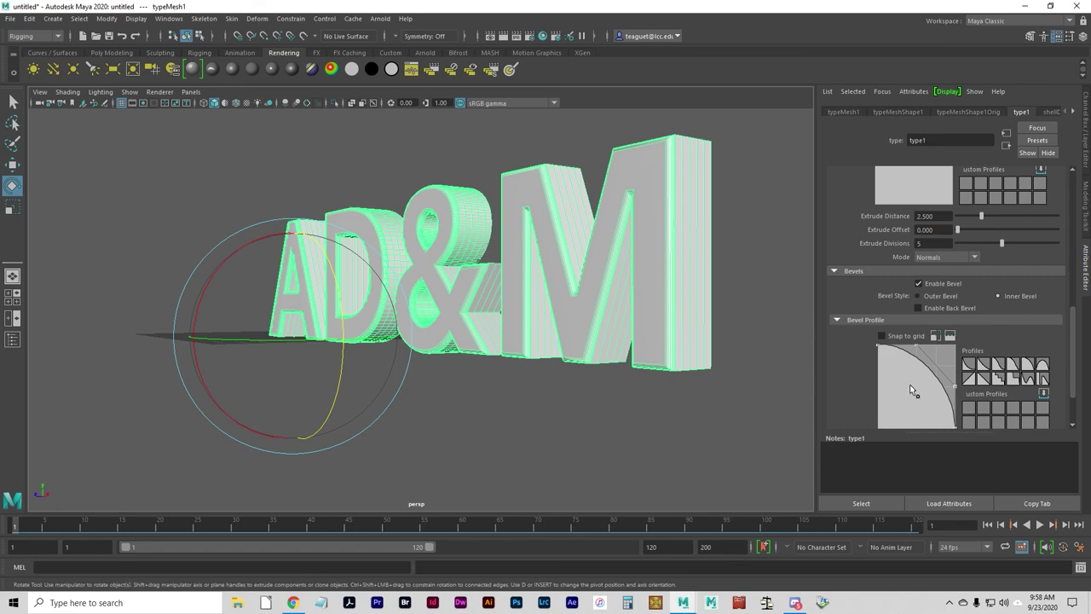
click(982, 380)
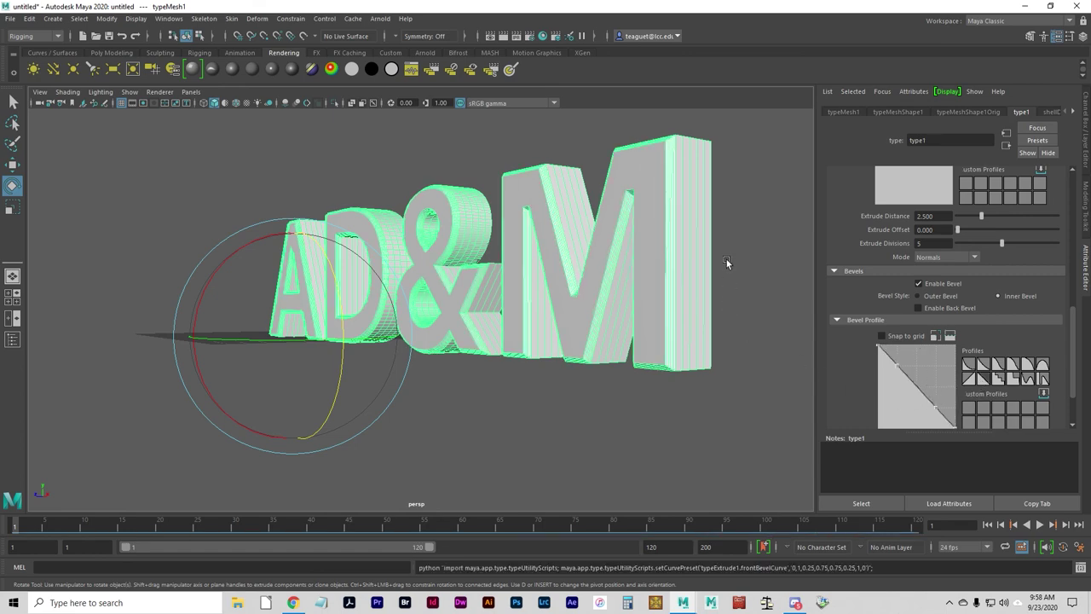
mouse_move(726, 259)
alt+mouse_down()
mouse_move(706, 262)
mouse_move(737, 269)
mouse_move(694, 253)
mouse_move(713, 256)
alt+mouse_up()
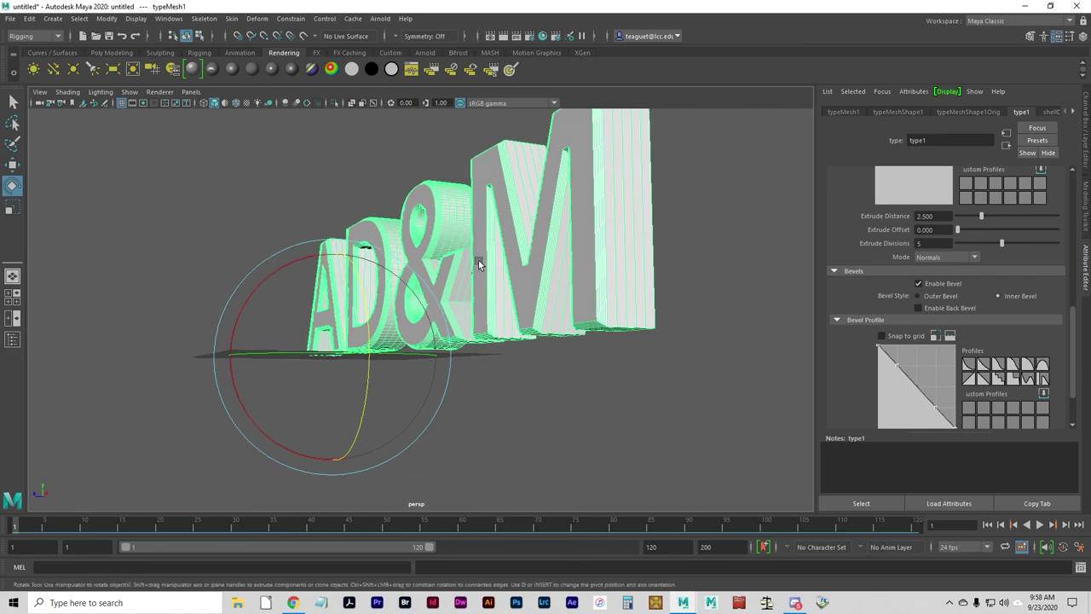
alt+drag(479, 260, 438, 275)
alt+right_drag(438, 275, 622, 338)
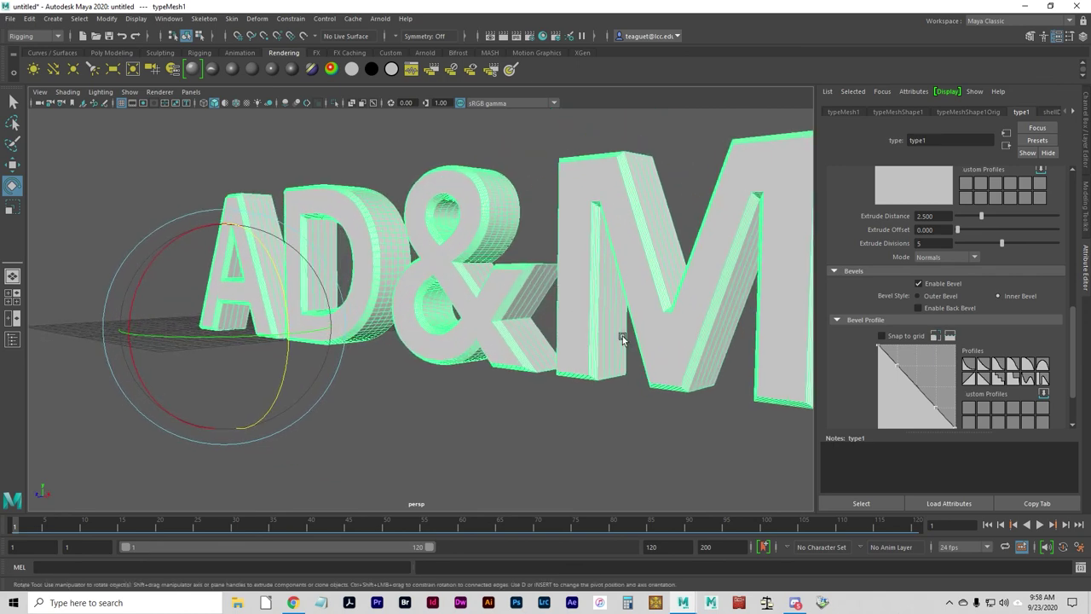
click(985, 383)
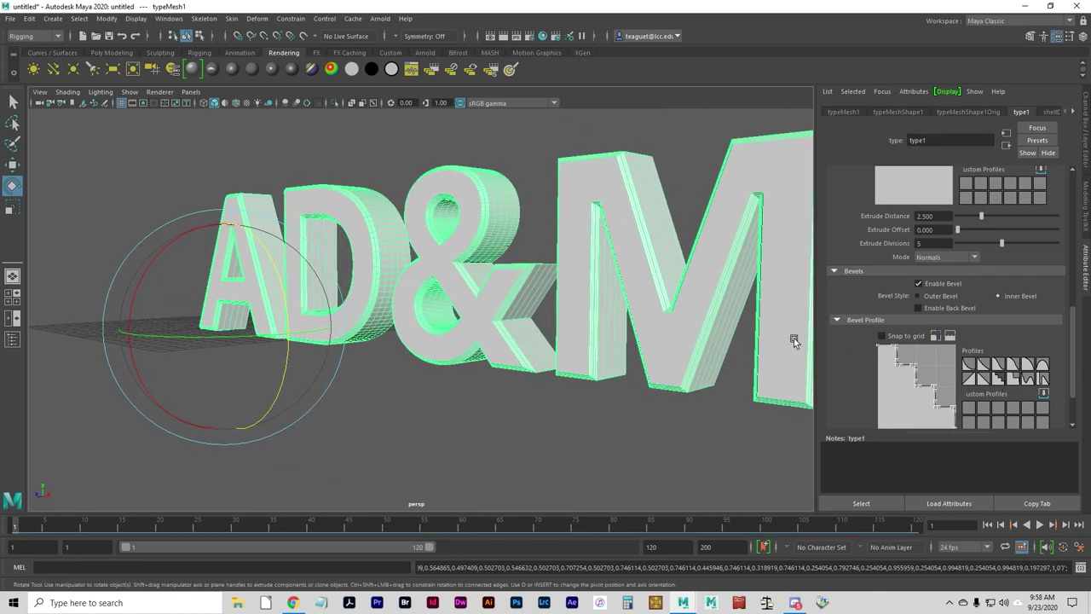
Step: Switch back to the straight diagonal bevel profile with 4 bevel divisions
alt+drag(793, 335, 724, 311)
scroll(921, 357, down, 2)
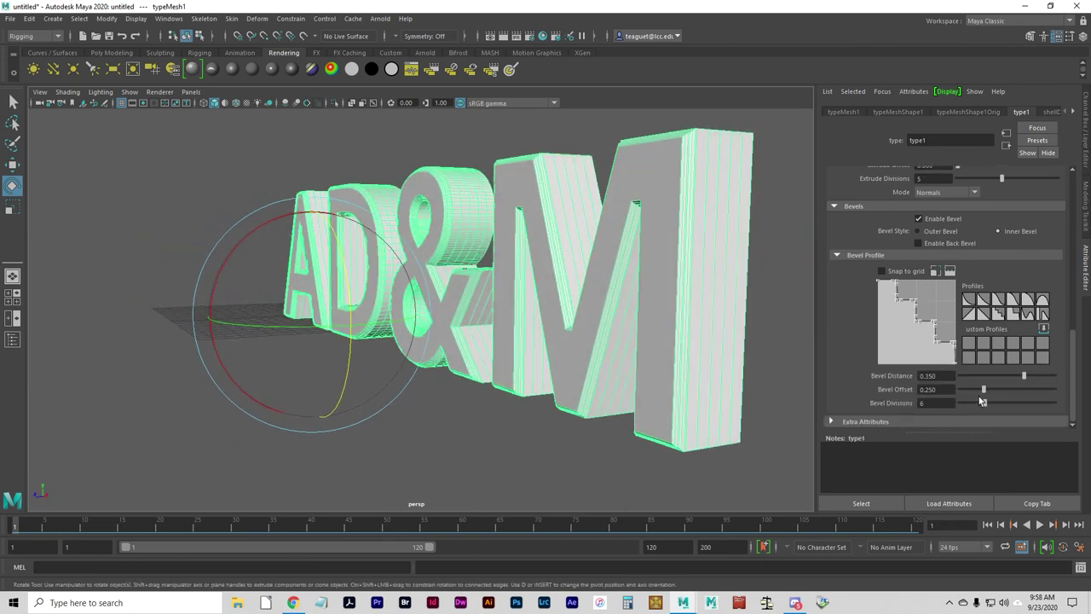
drag(984, 403, 1012, 402)
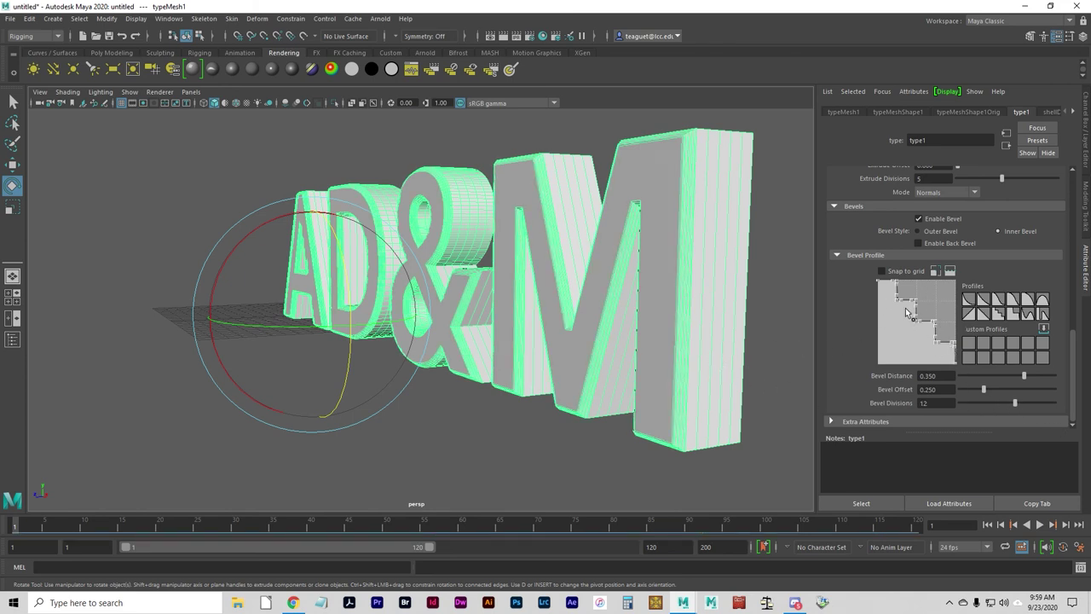
alt+drag(722, 304, 686, 311)
click(977, 318)
mouse_move(975, 403)
mouse_down()
mouse_move(990, 400)
mouse_move(976, 396)
mouse_up()
mouse_move(601, 294)
alt+mouse_down()
mouse_move(594, 288)
mouse_move(613, 284)
mouse_move(588, 283)
mouse_move(613, 286)
alt+mouse_up()
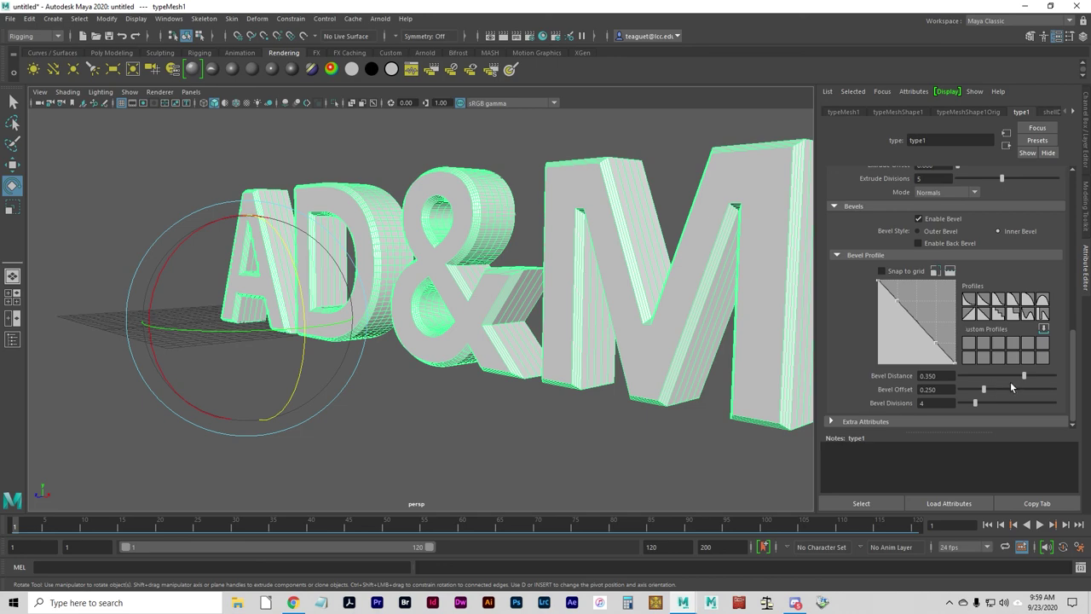
Step: Set bevel distance to 0.610 and offset to 0.671, checking the ampersand
drag(987, 388, 1038, 386)
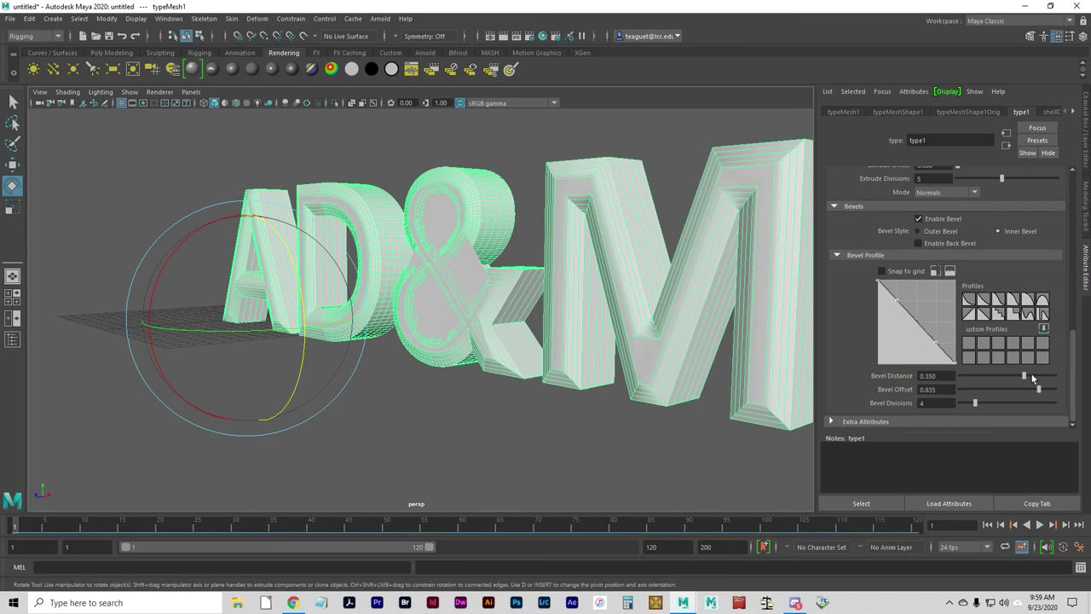
mouse_move(1024, 375)
mouse_down()
mouse_move(1064, 381)
mouse_move(1011, 376)
mouse_move(1036, 376)
mouse_up()
alt+drag(429, 309, 470, 305)
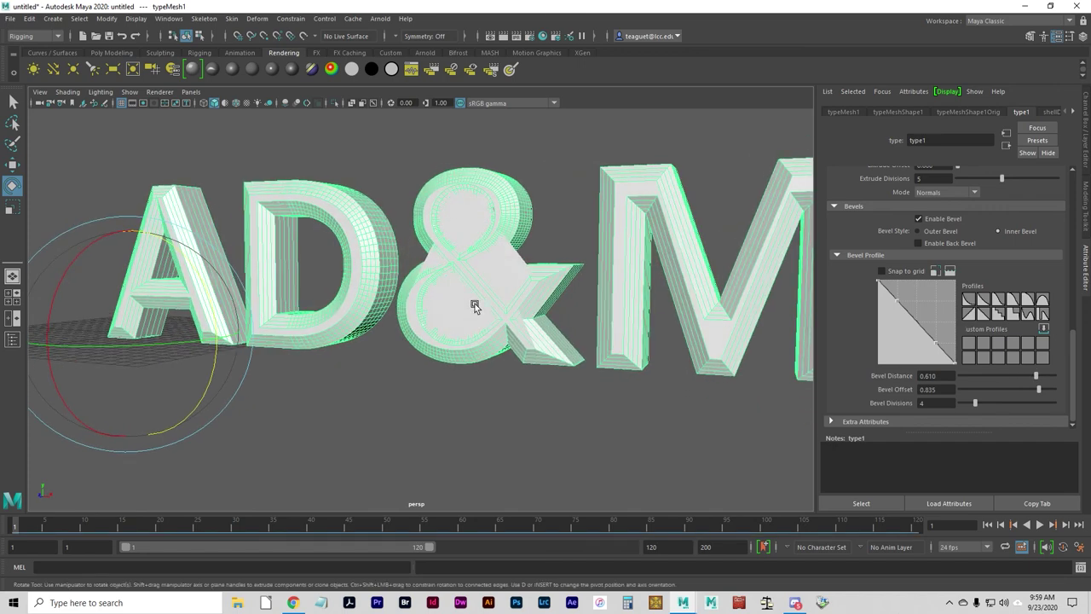
alt+right_drag(438, 272, 524, 261)
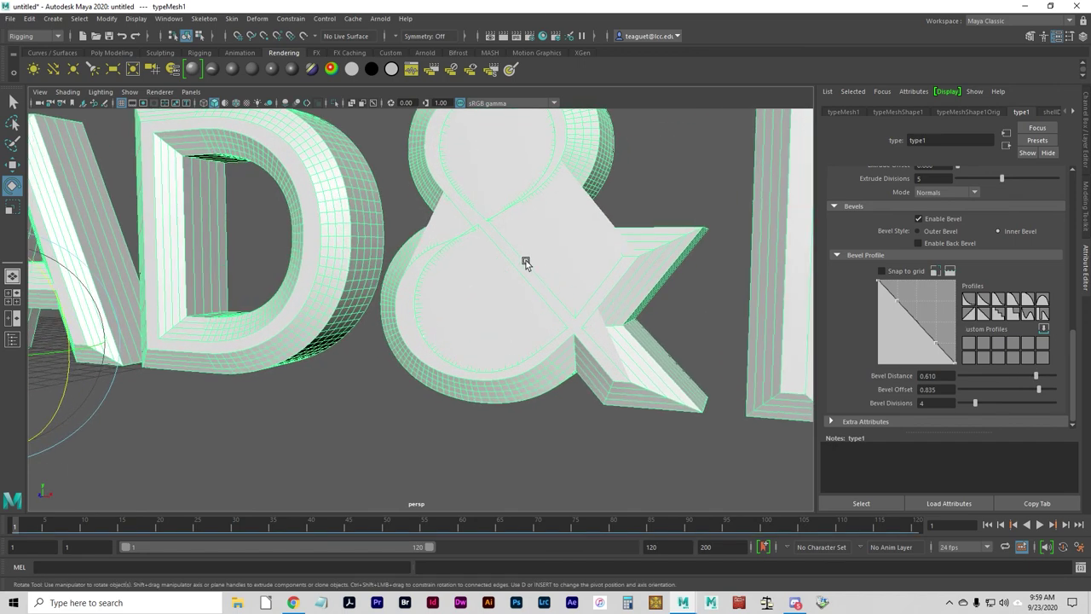
alt+drag(524, 261, 570, 341)
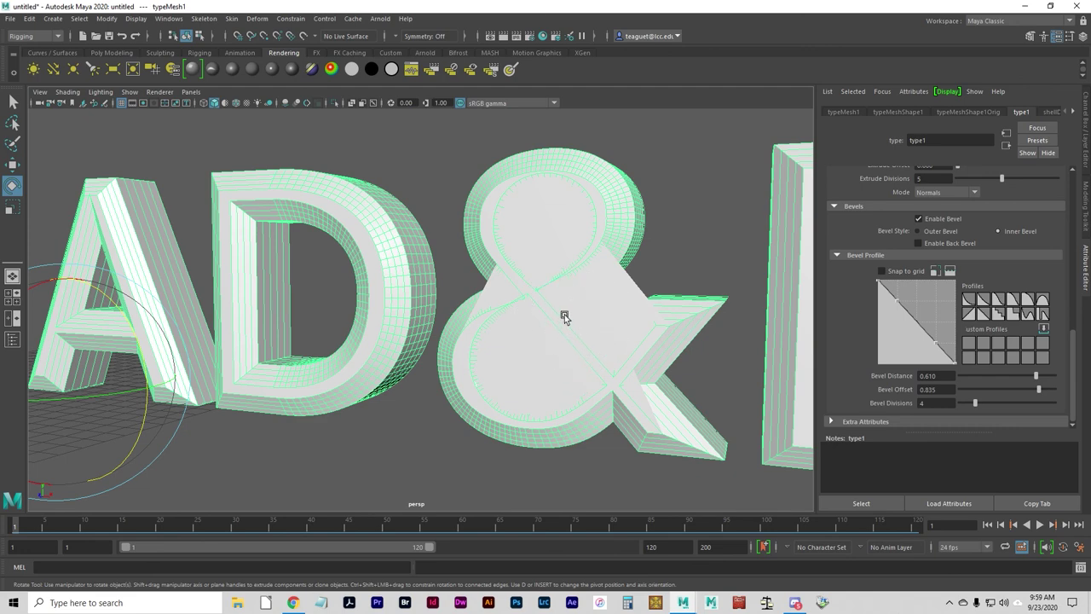
alt+right_drag(592, 354, 538, 343)
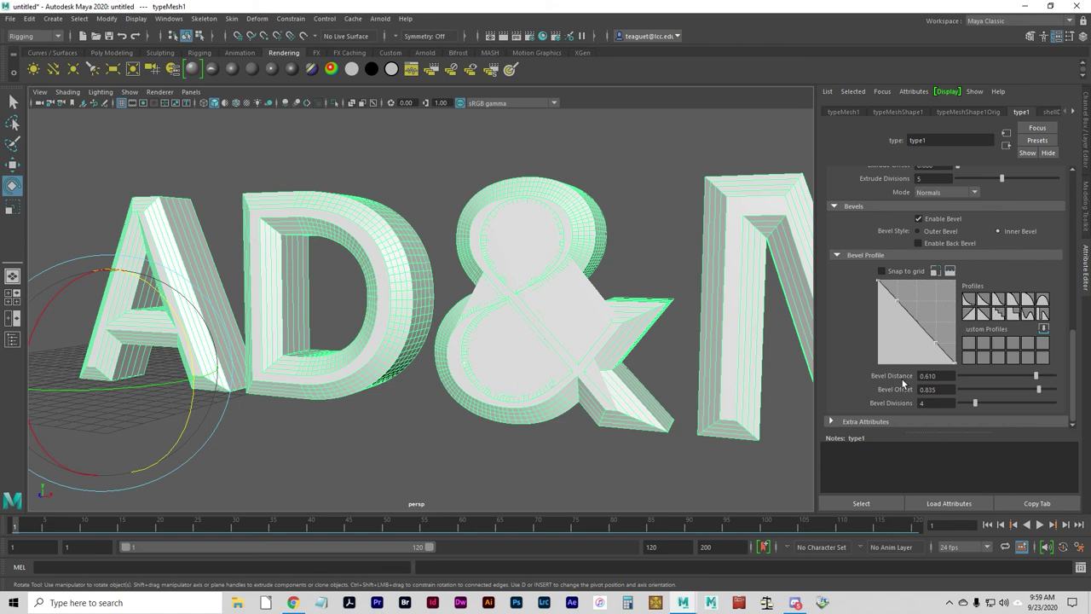
drag(1040, 391, 1029, 389)
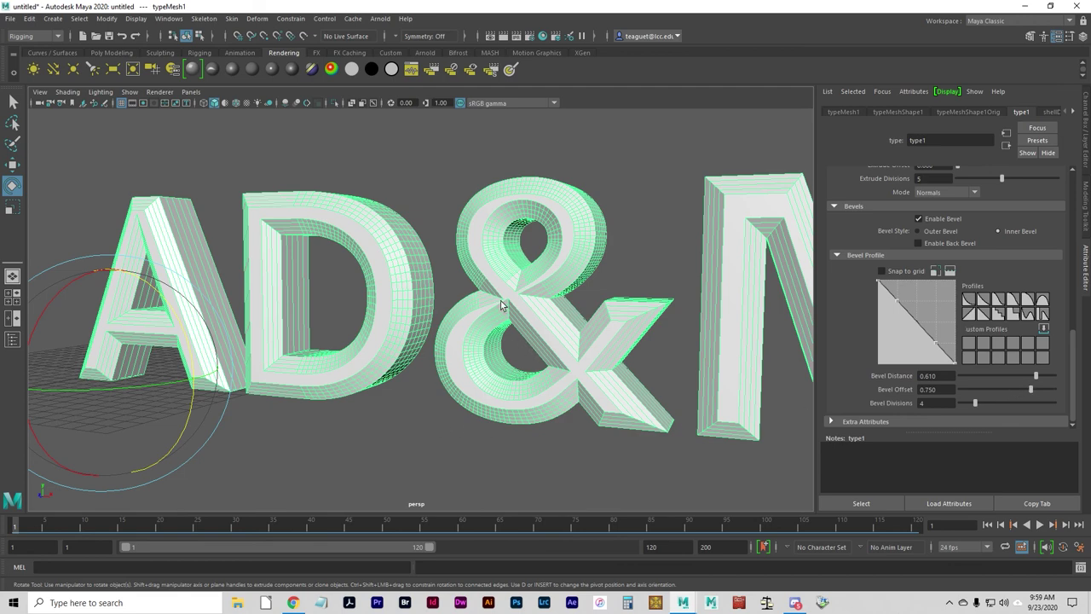
scroll(474, 305, up, 5)
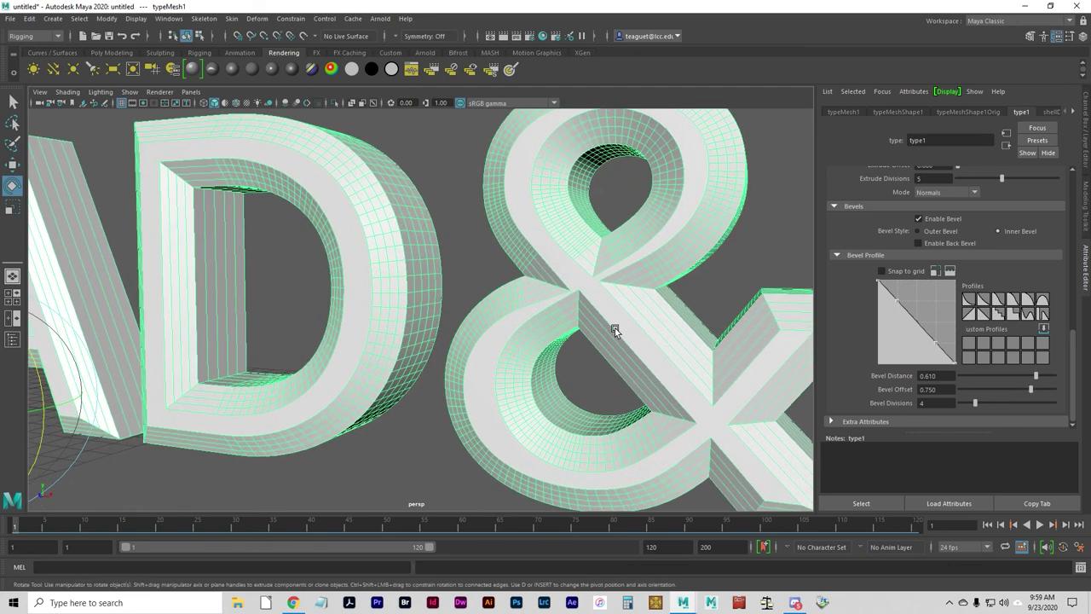
scroll(545, 309, down, 3)
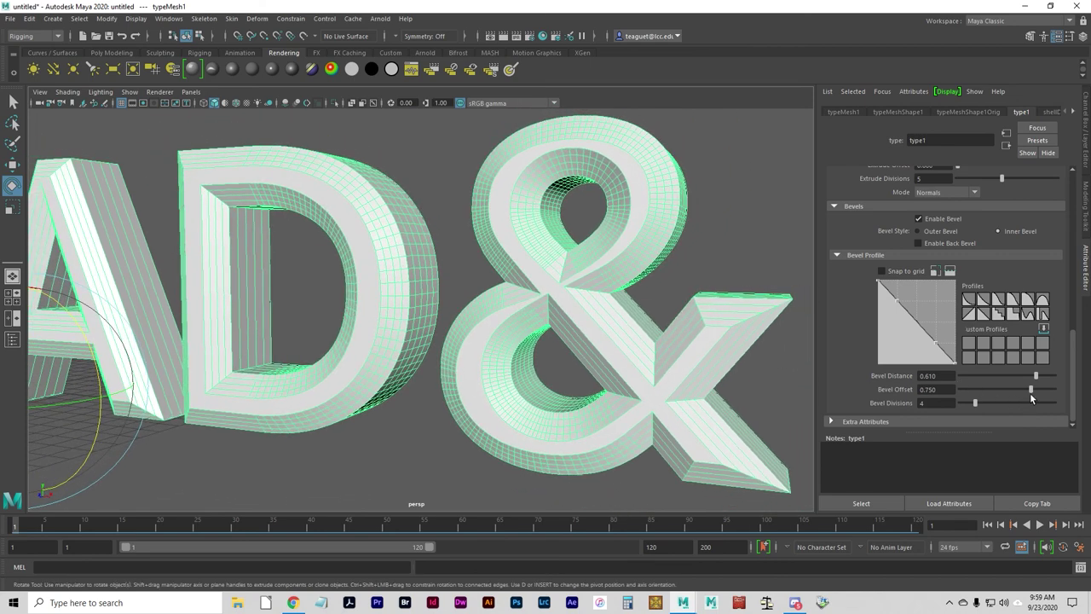
mouse_move(1029, 384)
mouse_down()
mouse_move(1043, 384)
mouse_move(1024, 388)
mouse_up()
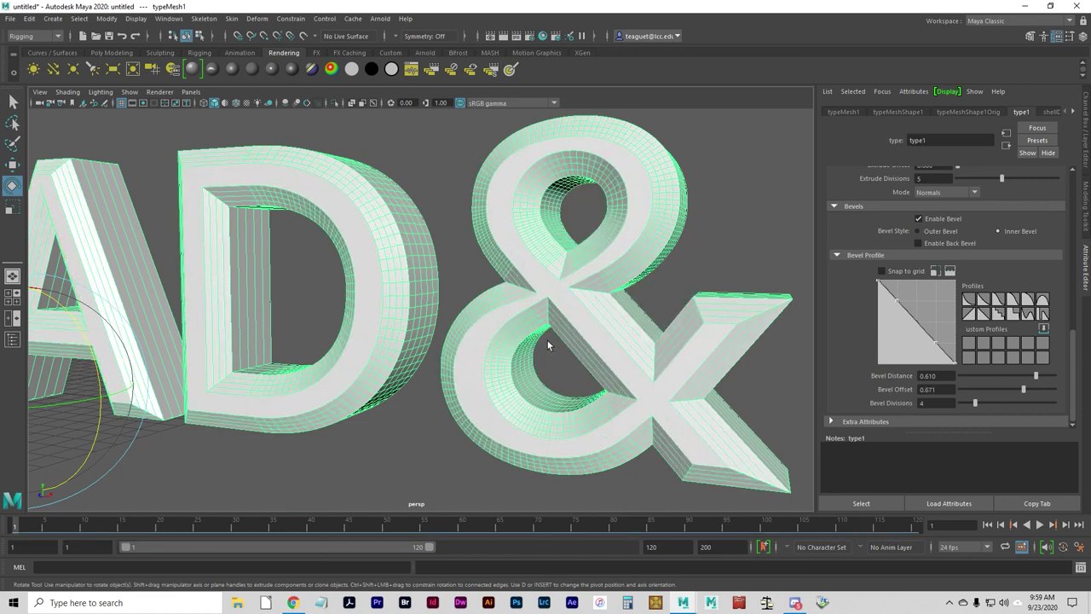
scroll(547, 340, down, 5)
alt+drag(383, 351, 475, 375)
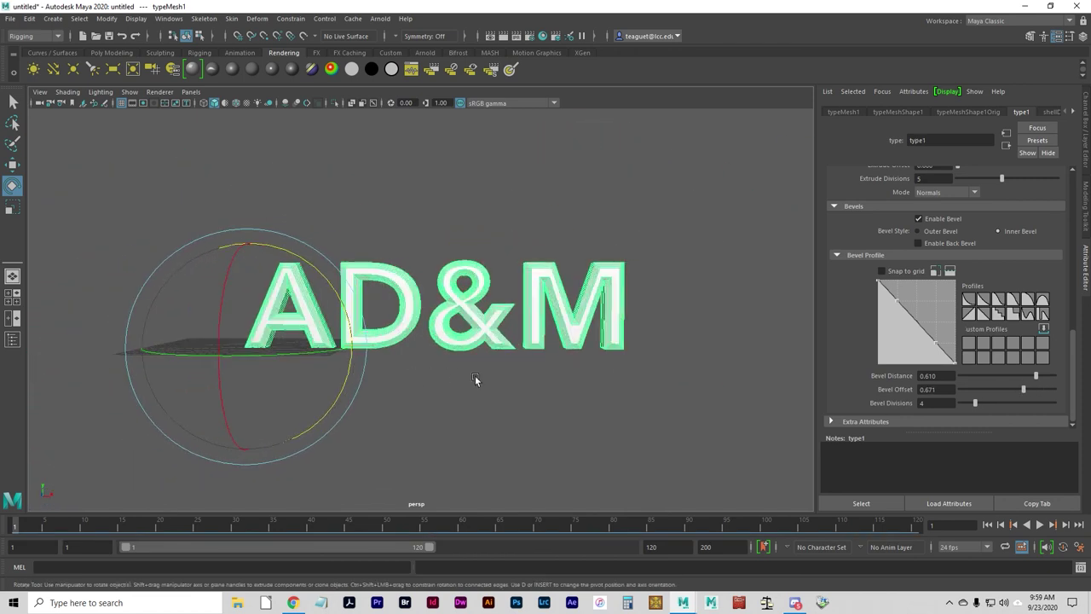
Step: Move the AD&M text straight up with the Move tool
key(w)
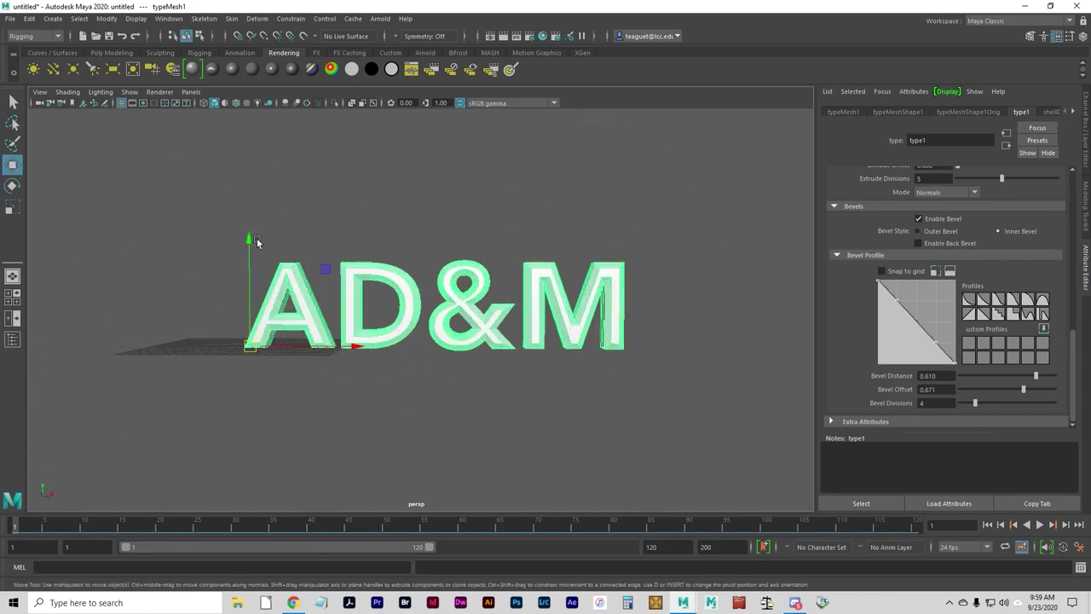
drag(248, 238, 253, 155)
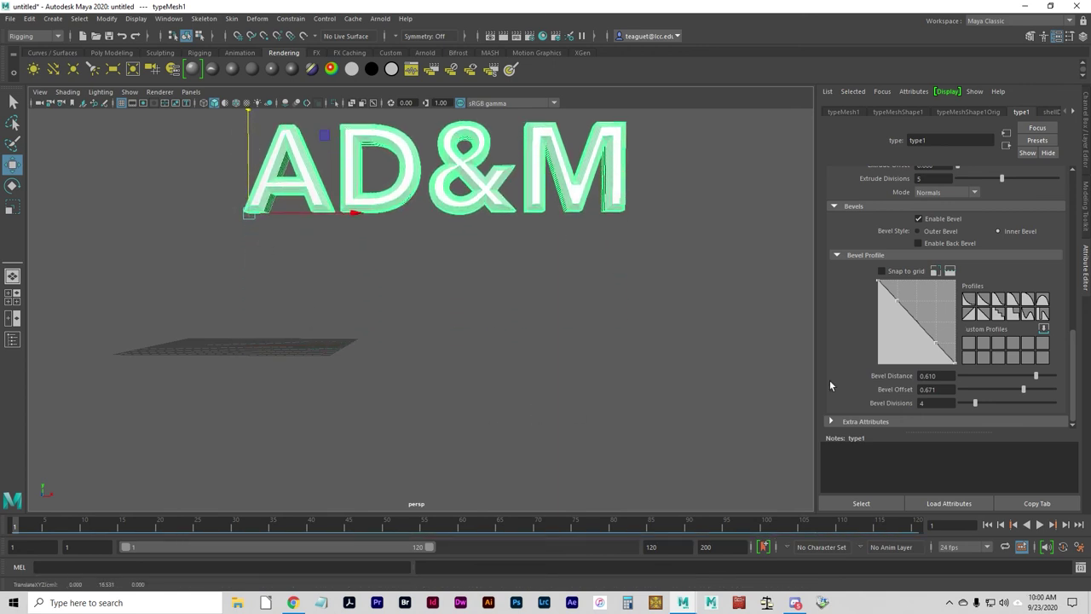
scroll(1001, 311, up, 3)
scroll(1002, 311, down, 3)
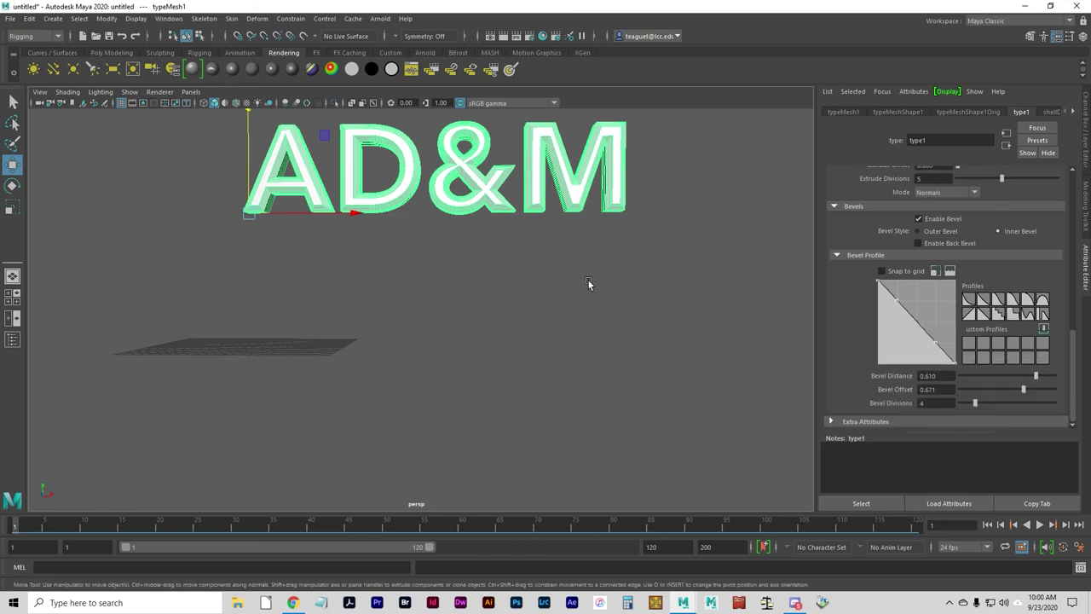
Step: Add a new 3D type object showing the default '3D Type' text
click(52, 19)
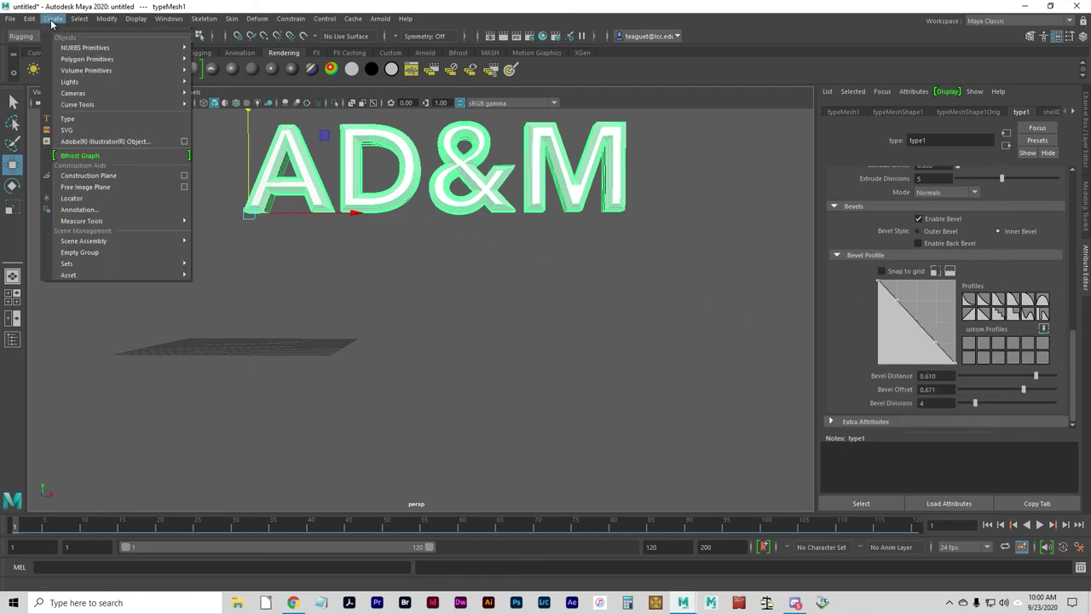
mouse_move(68, 77)
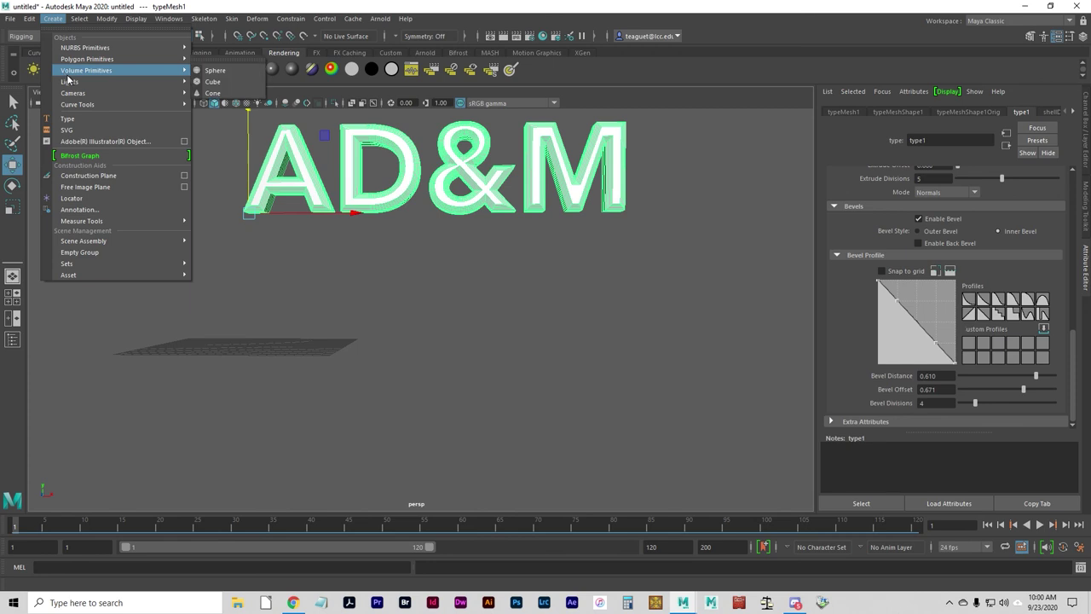
click(67, 118)
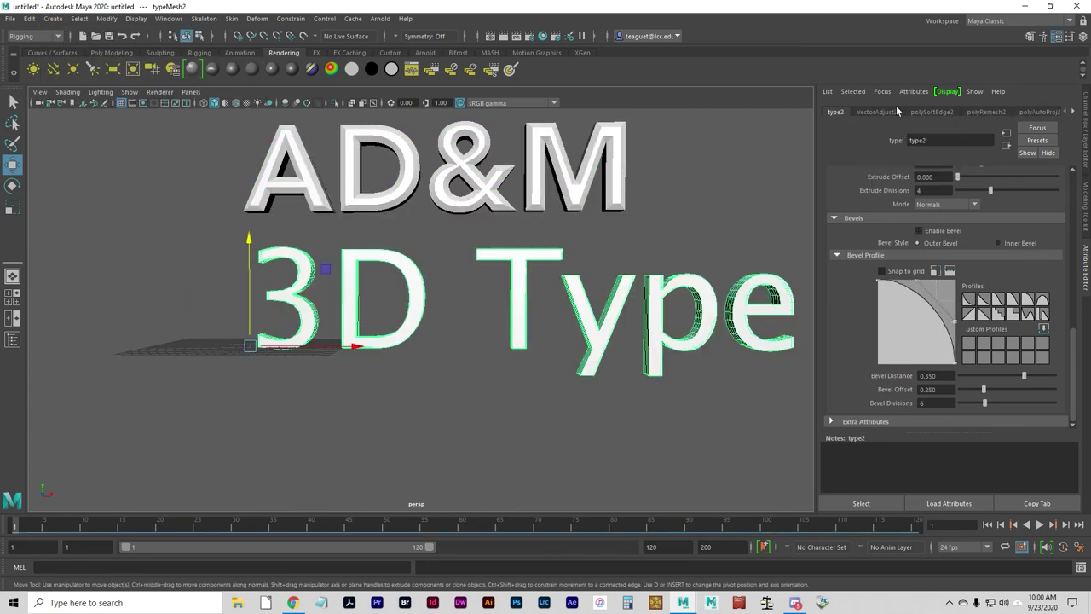
scroll(963, 311, up, 5)
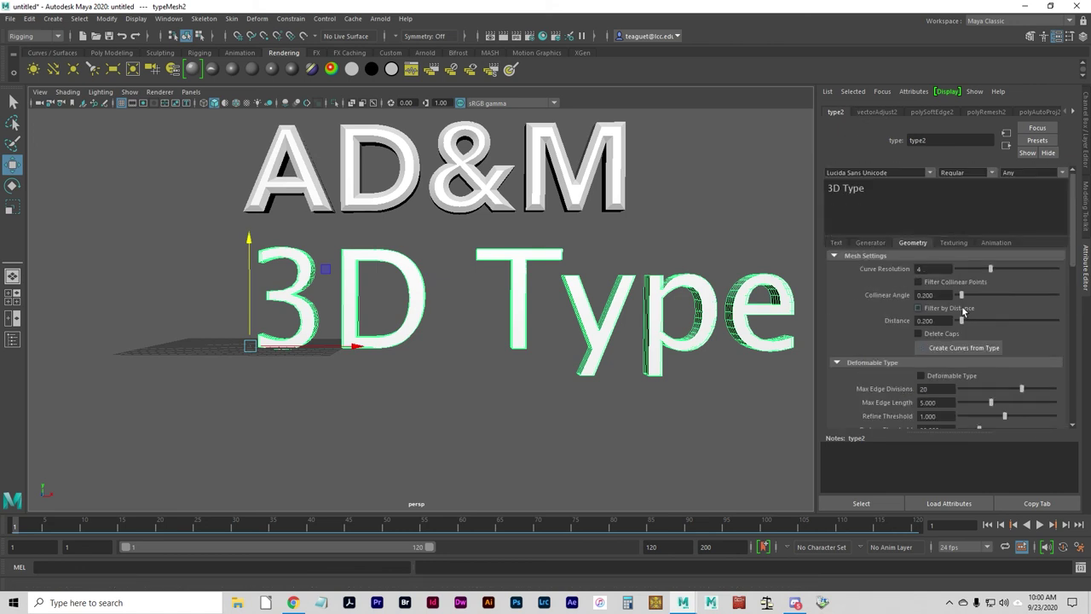
Step: Try Amiri and AquilineTwo fonts on type2, then settle on East Anglia
click(896, 194)
click(928, 172)
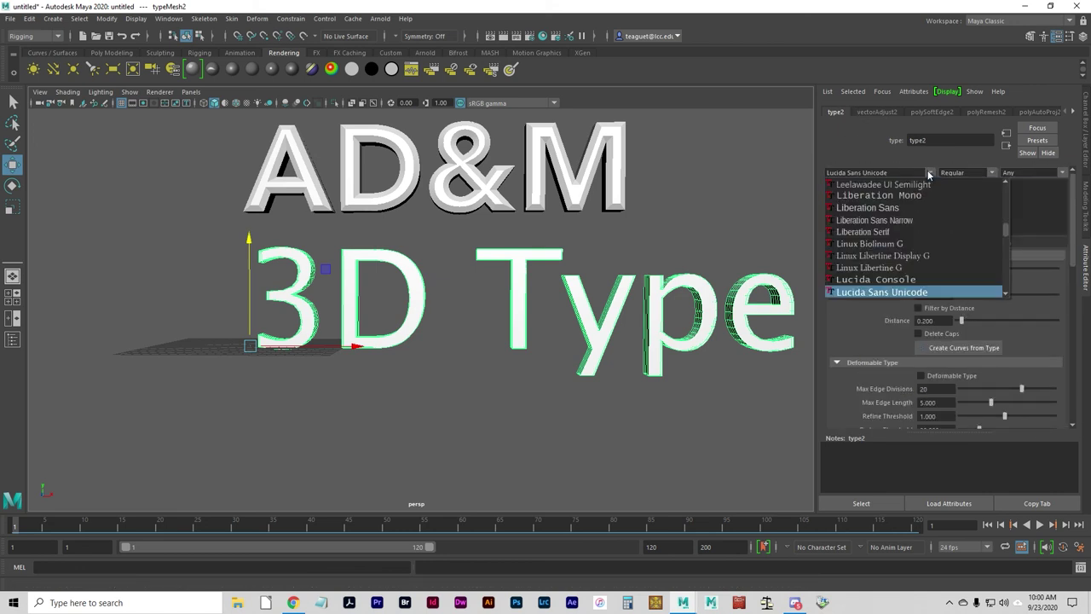
drag(1004, 234, 1011, 187)
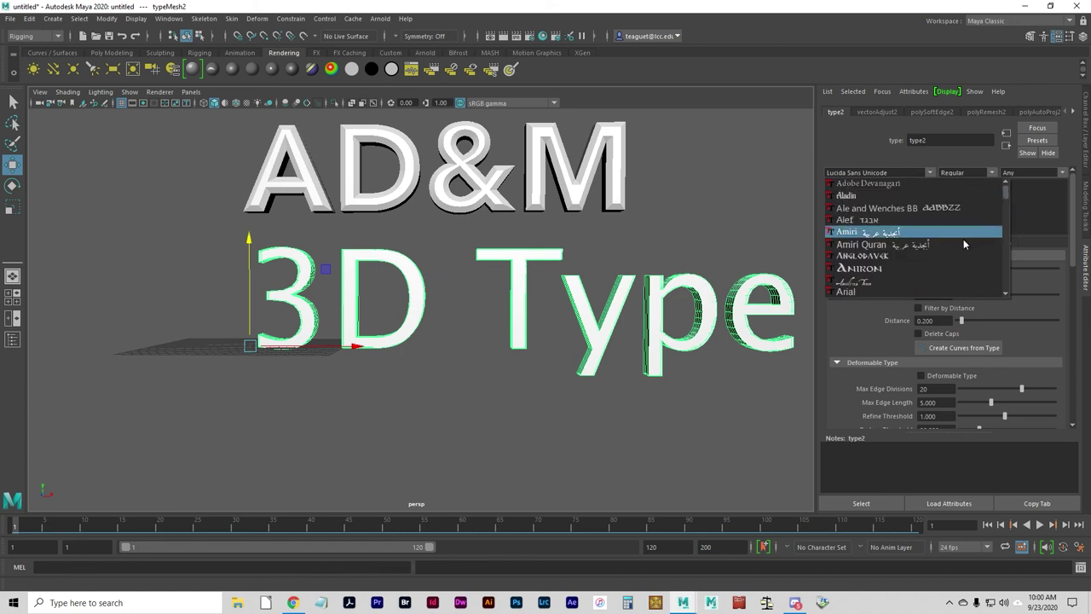
click(910, 231)
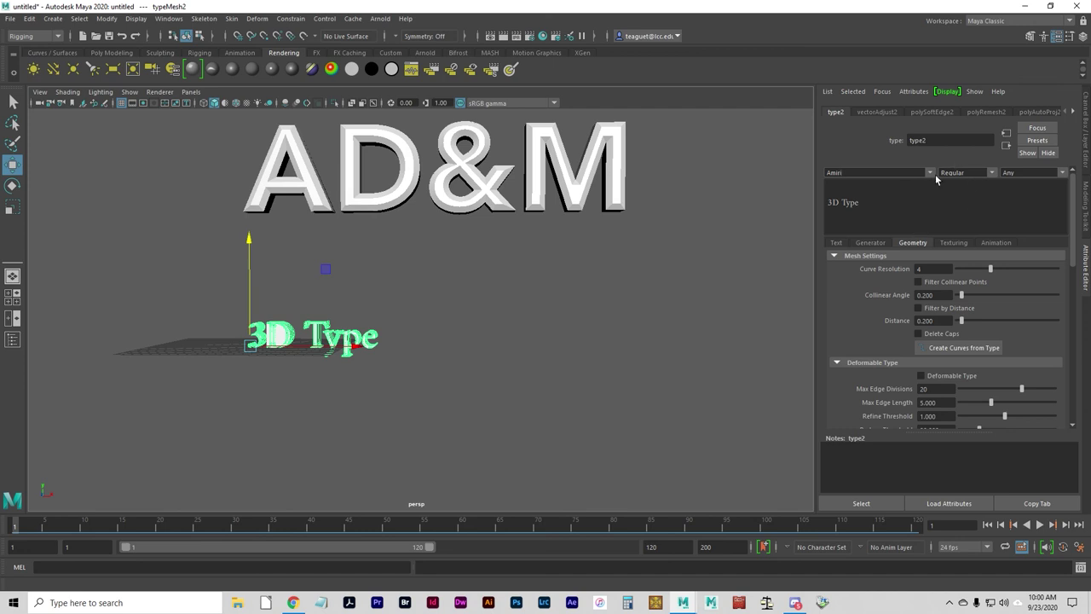
click(934, 175)
scroll(933, 255, down, 2)
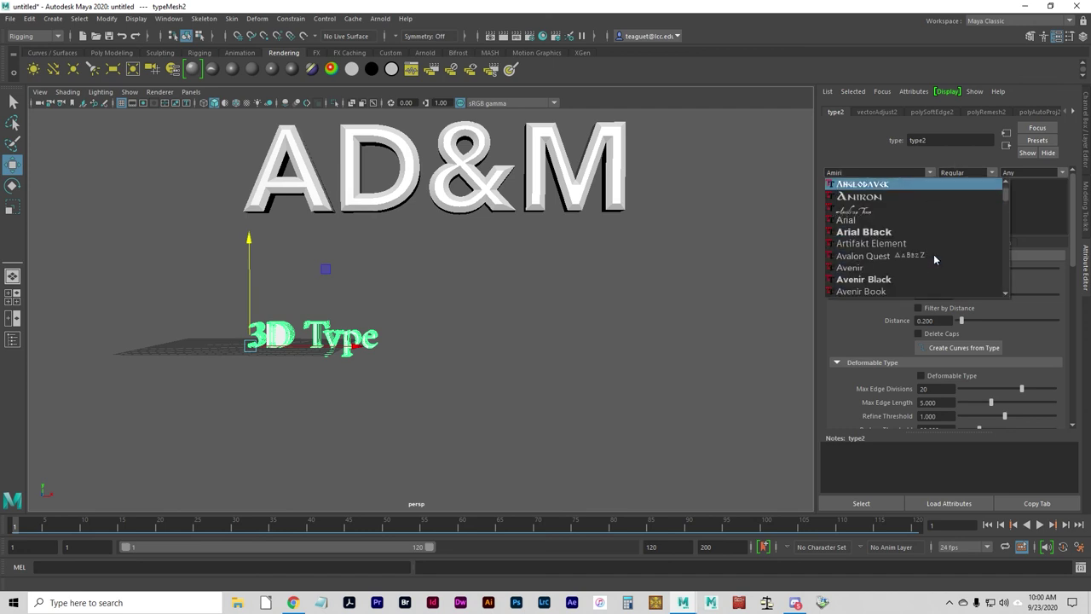
click(896, 208)
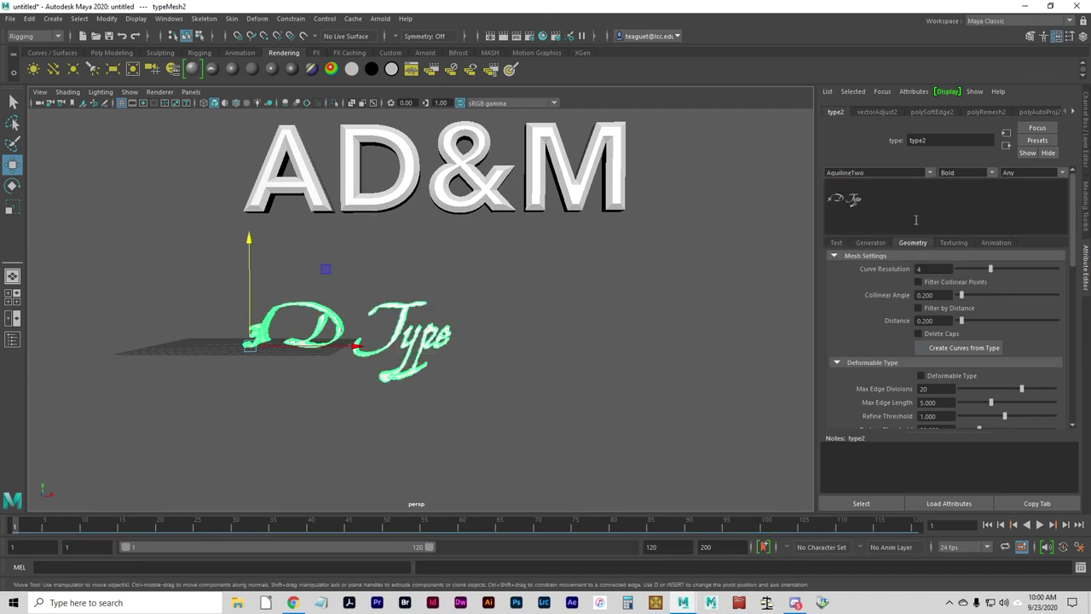
click(931, 175)
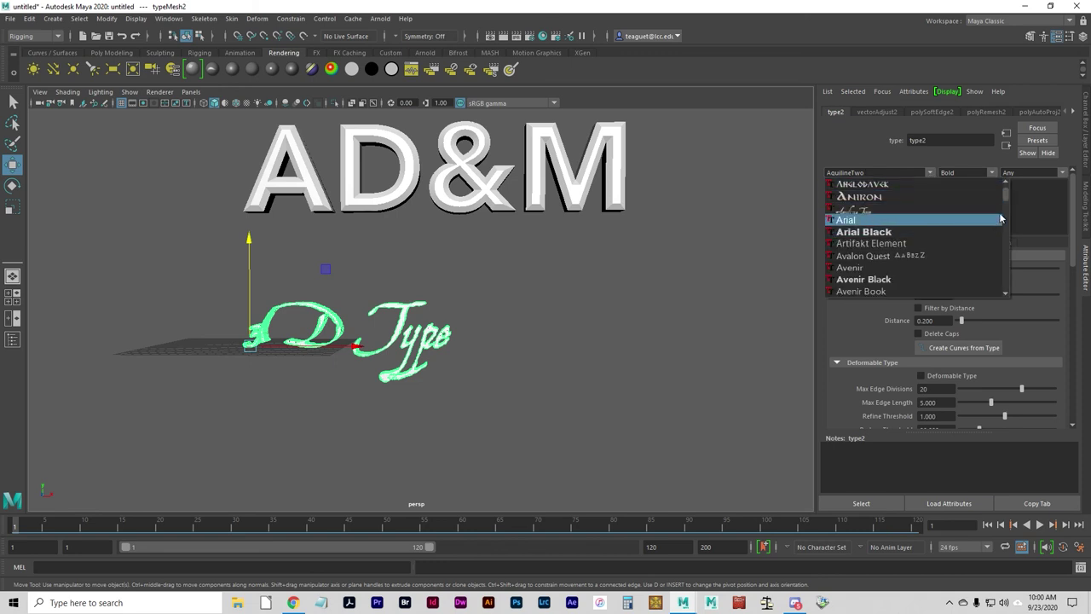
drag(1006, 200, 1003, 211)
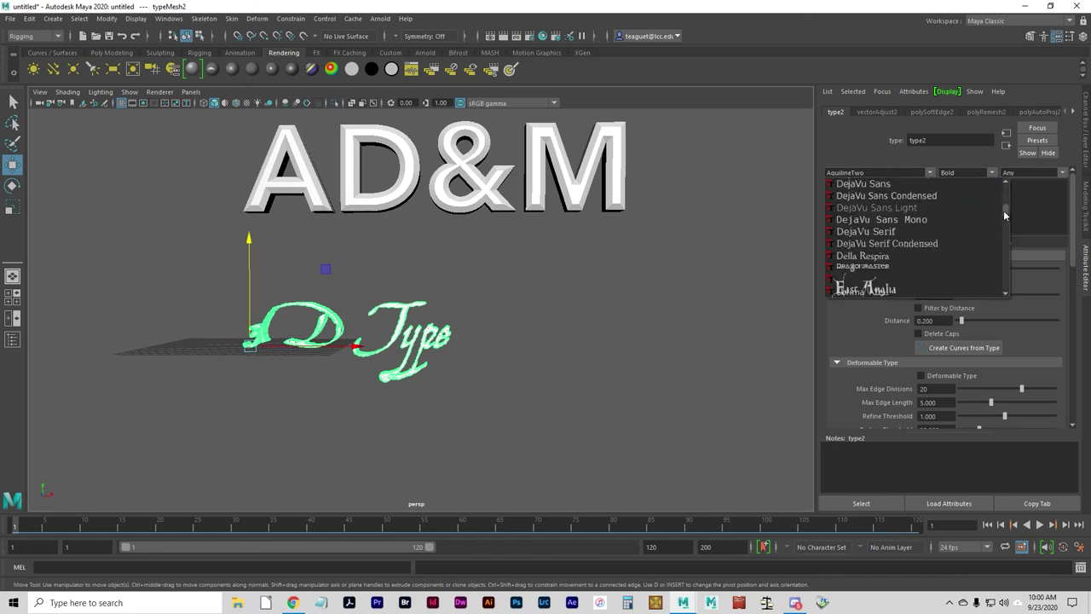
click(899, 279)
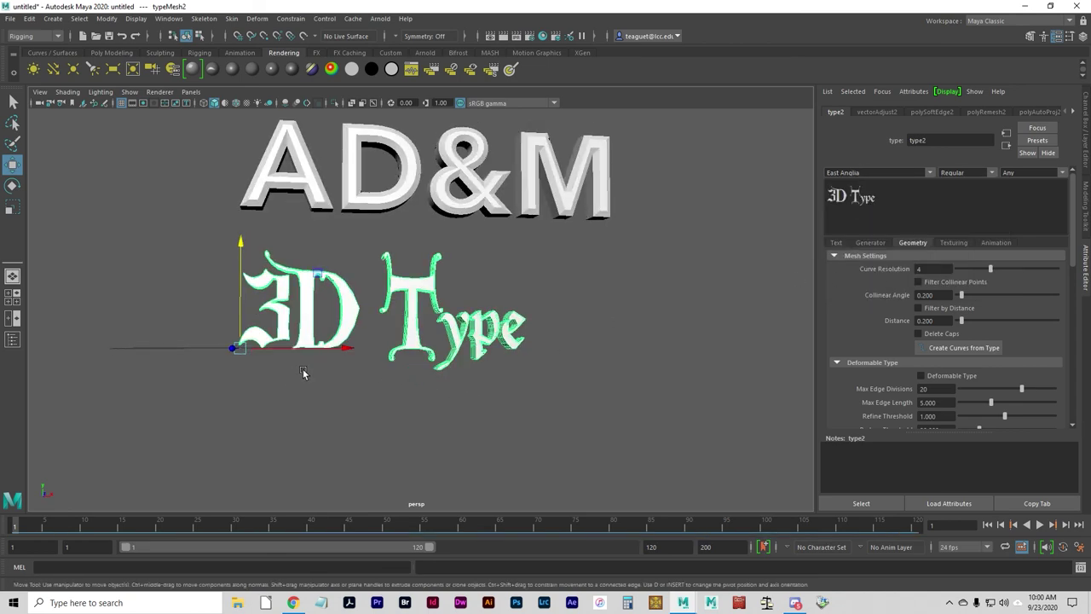
alt+drag(302, 372, 332, 367)
Step: Enable an inner bevel on the 3D Type letters and lower bevel distance to 0.293
alt+right_drag(332, 367, 442, 393)
alt+drag(442, 392, 482, 397)
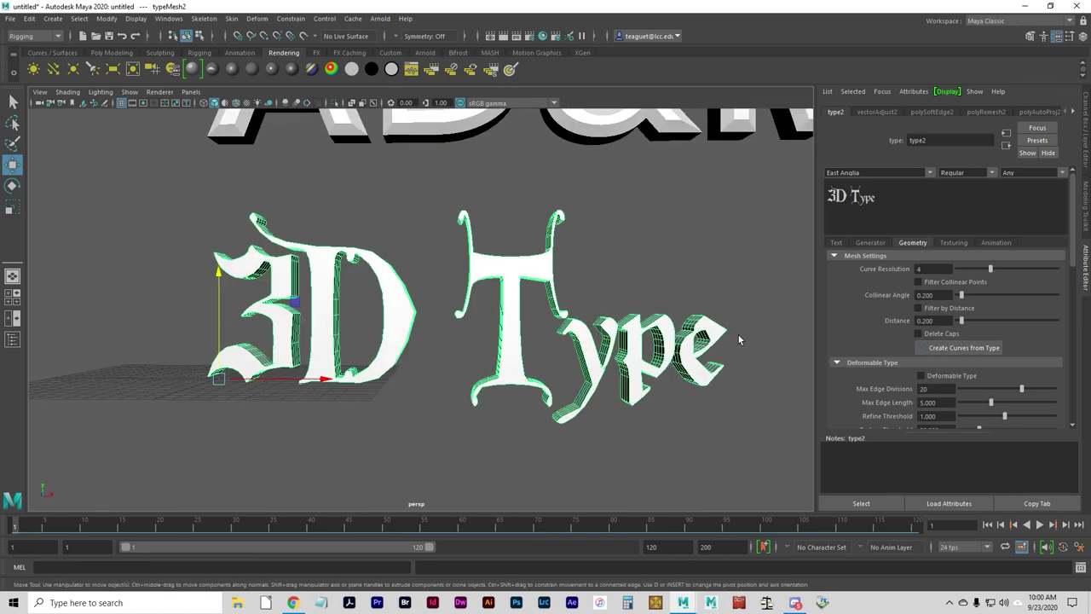
alt+drag(738, 339, 629, 380)
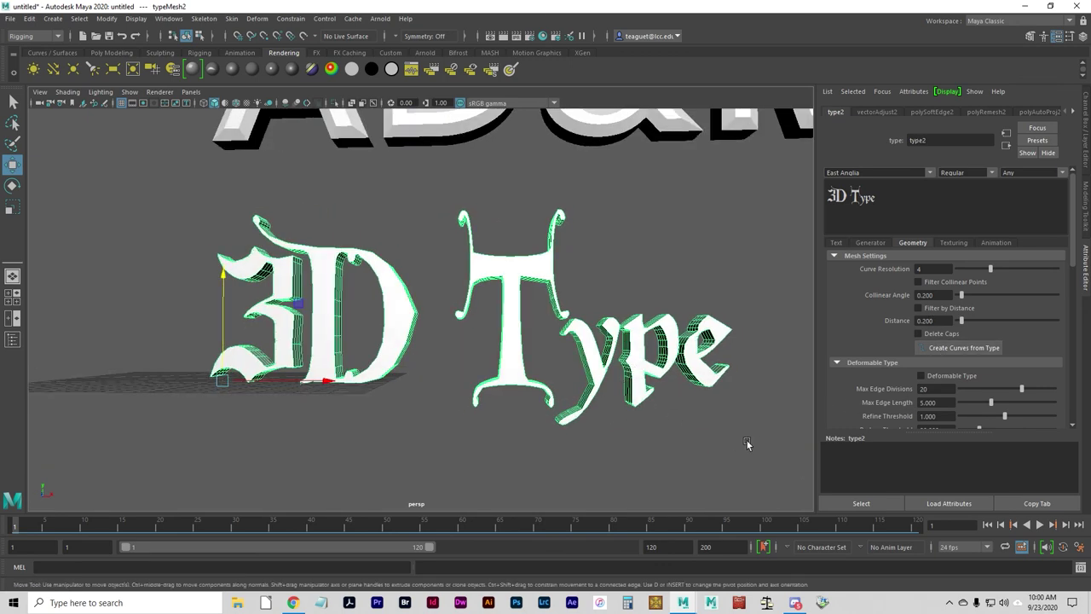
scroll(883, 345, down, 10)
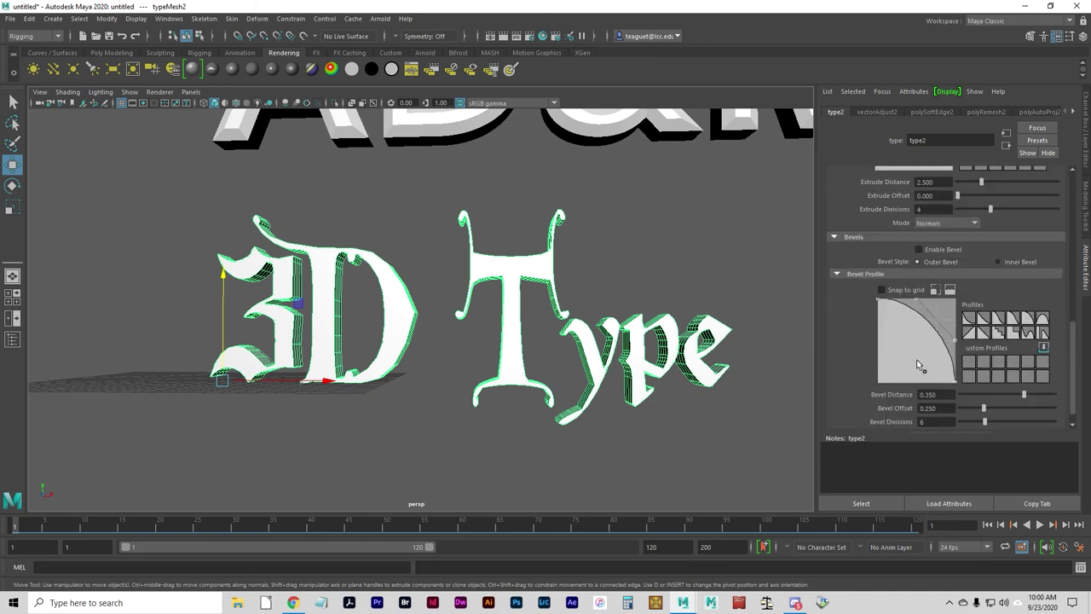
click(933, 252)
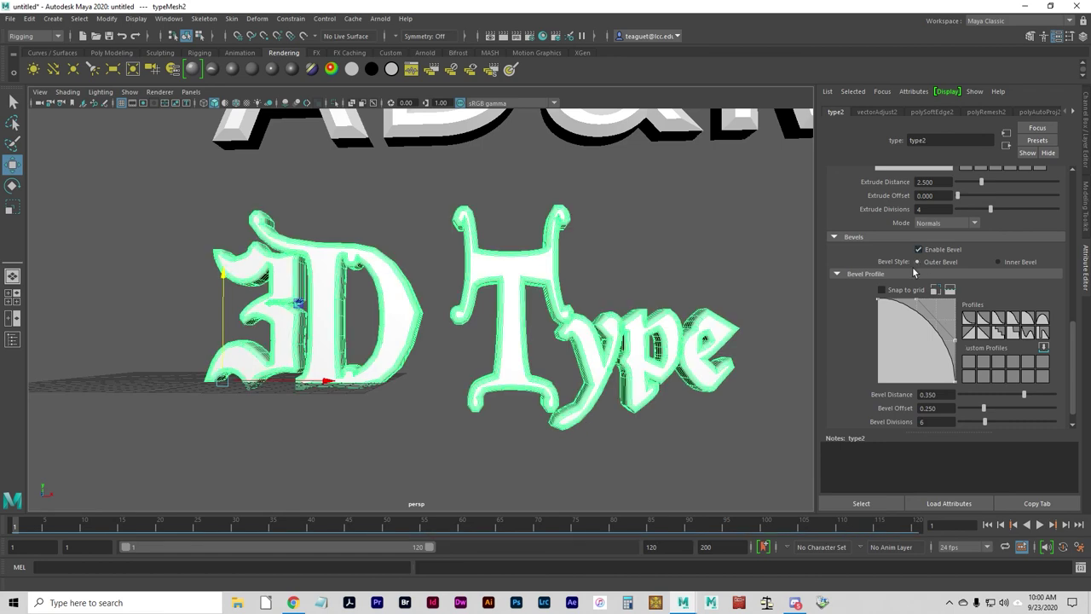
scroll(519, 381, up, 3)
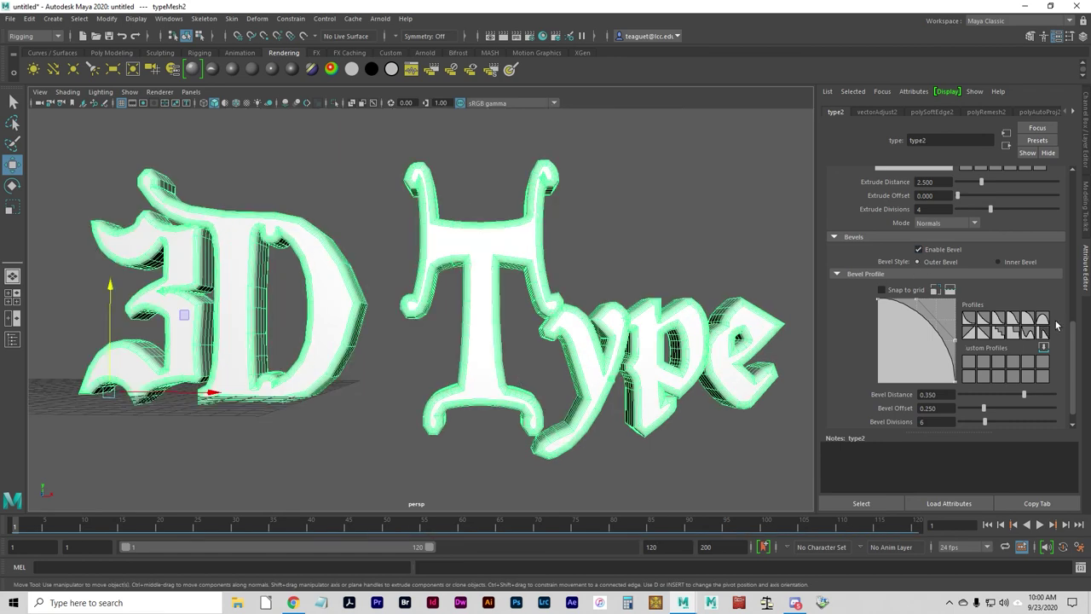
click(1020, 261)
alt+drag(421, 348, 456, 353)
scroll(964, 356, down, 1)
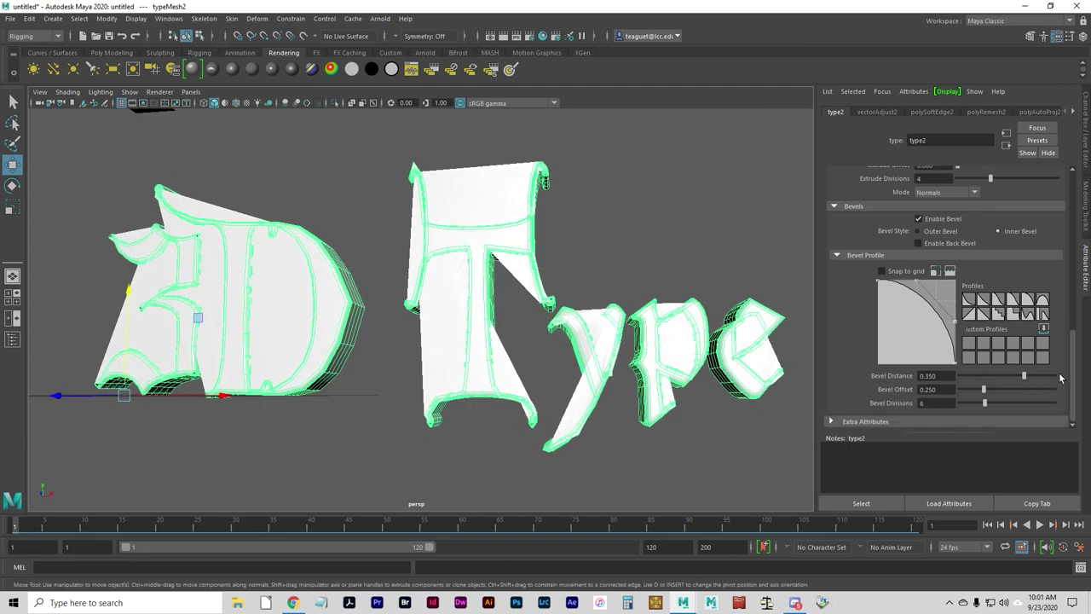
drag(1021, 376, 965, 391)
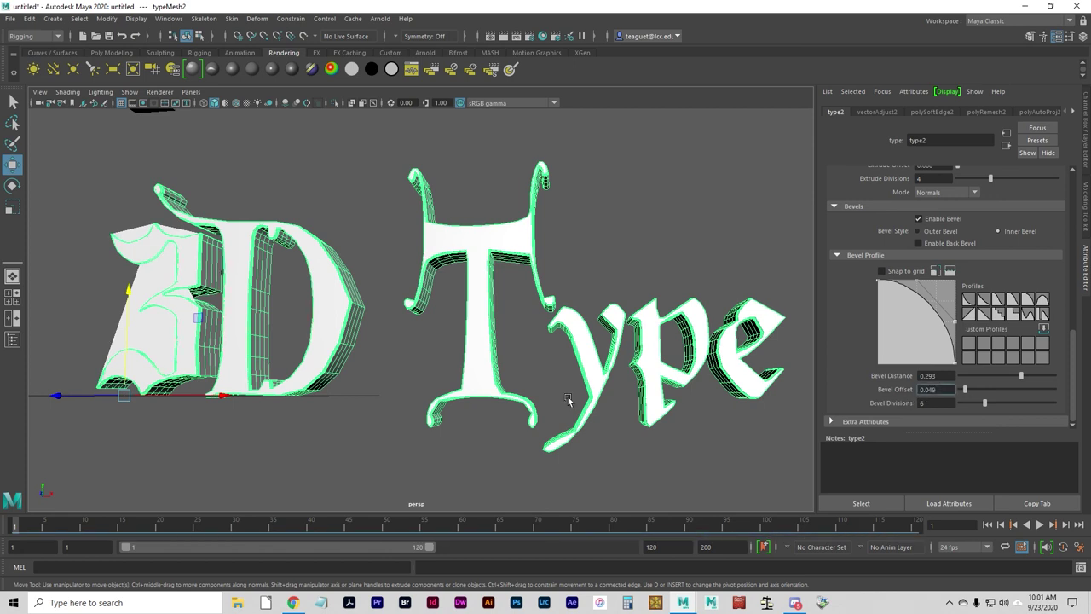
Step: Switch the 3D Type bevel back to an outer bevel
click(163, 306)
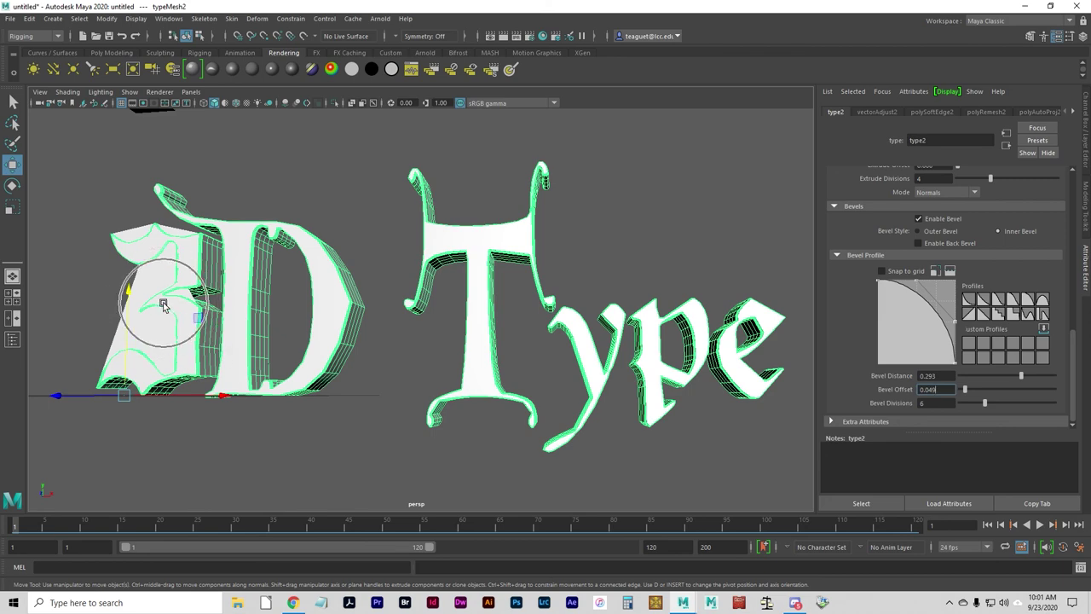
alt+drag(732, 400, 616, 351)
scroll(625, 352, down, 10)
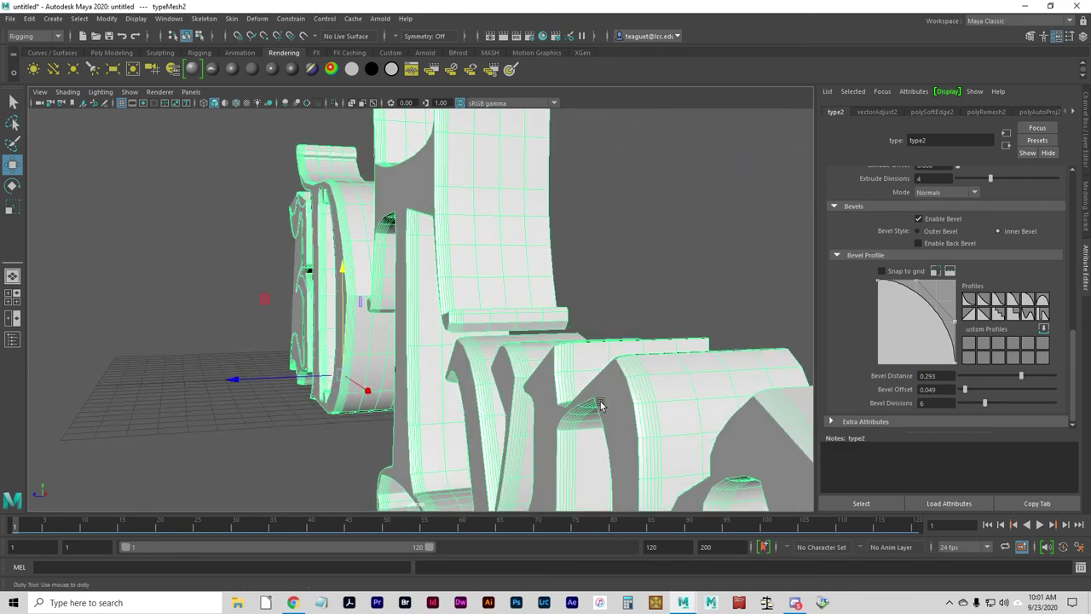
alt+drag(600, 394, 546, 385)
alt+right_drag(546, 386, 849, 327)
click(941, 230)
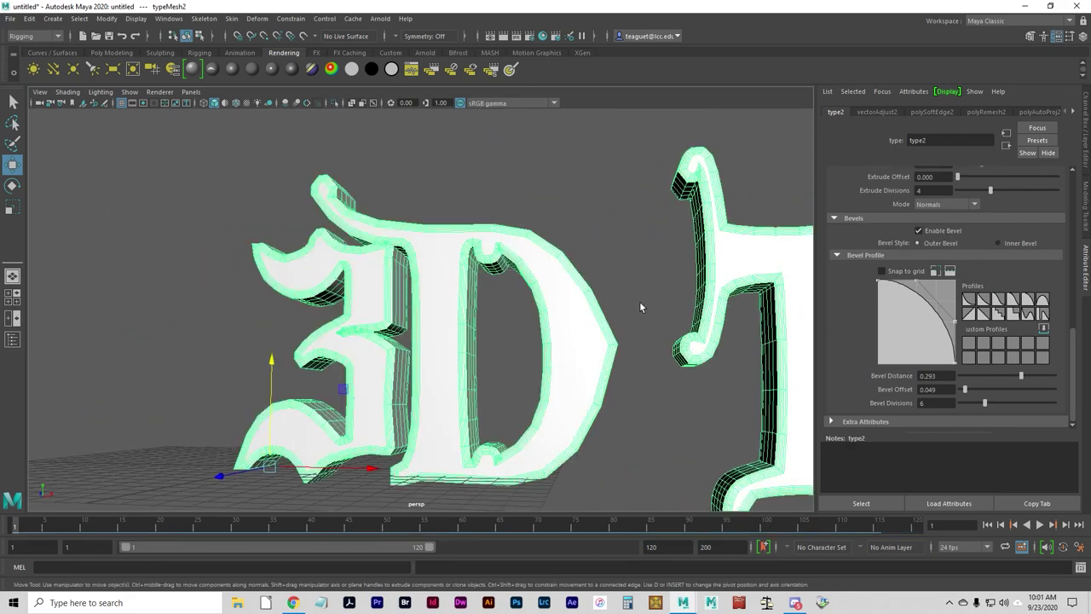
alt+right_drag(343, 389, 382, 426)
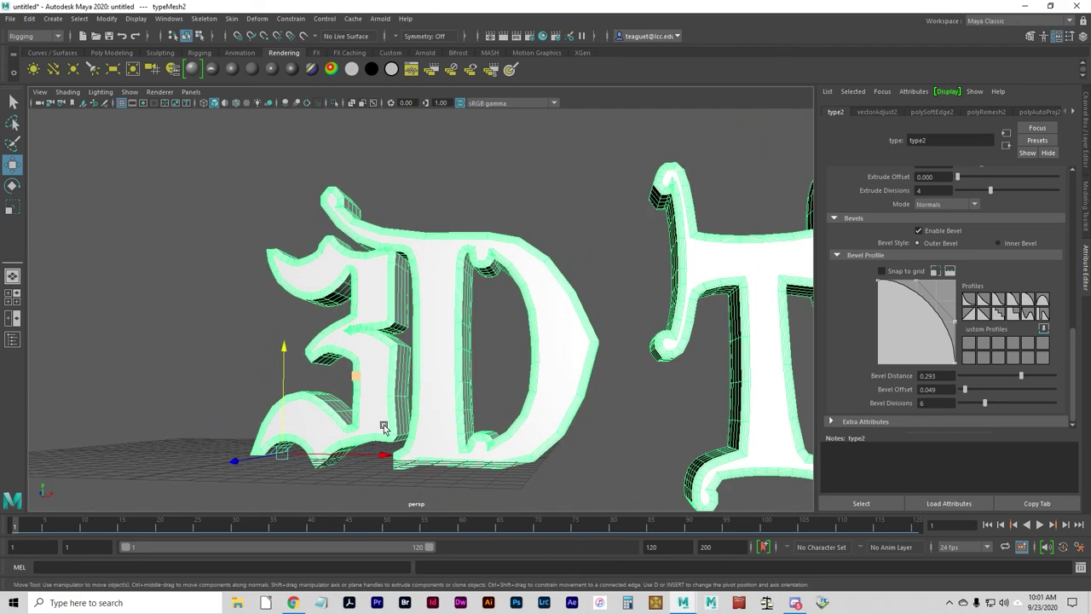
alt+drag(395, 380, 464, 223)
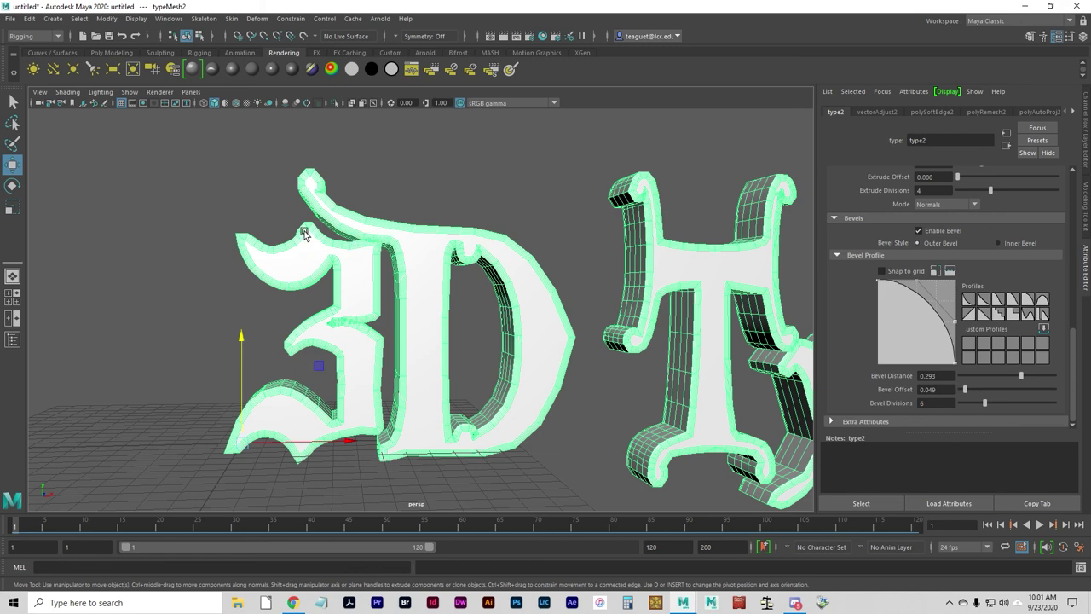
alt+right_drag(304, 233, 499, 305)
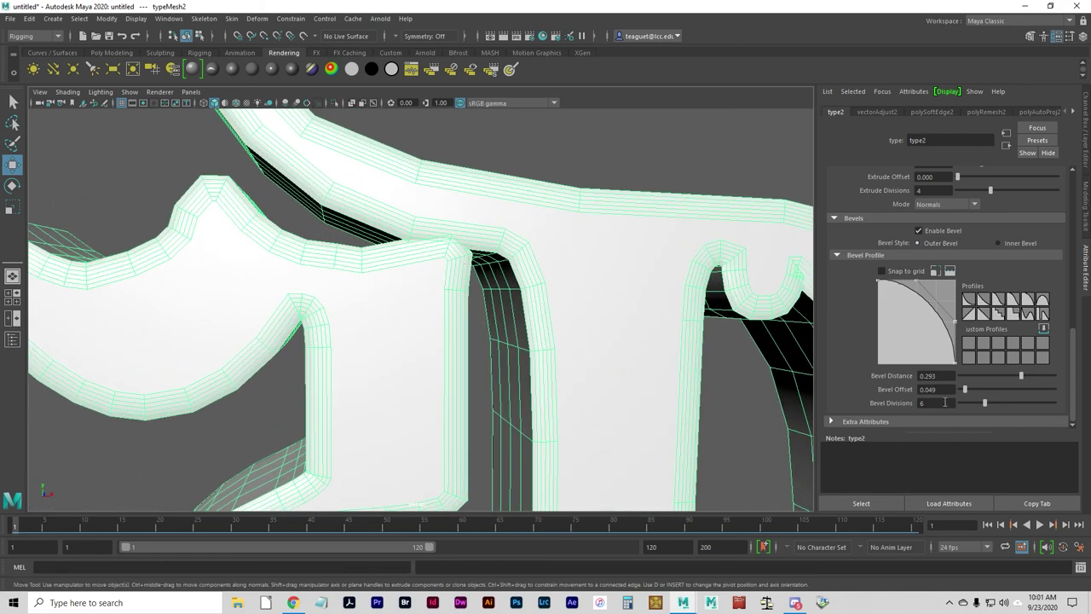
Step: Set the 3D Type bevel offset to 0.244
drag(966, 388, 984, 391)
drag(973, 389, 983, 390)
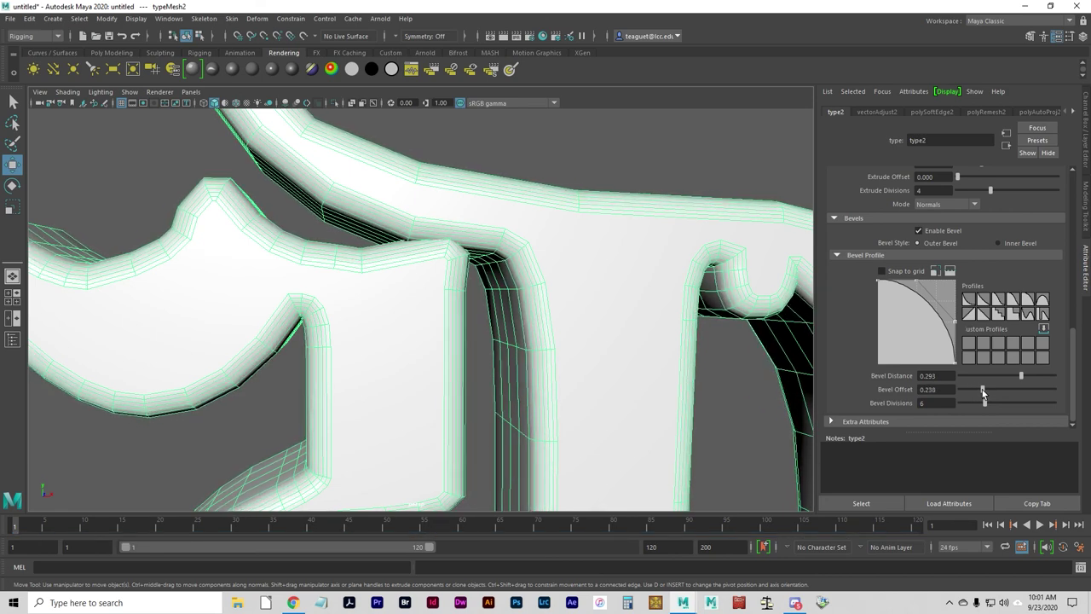
scroll(556, 326, down, 10)
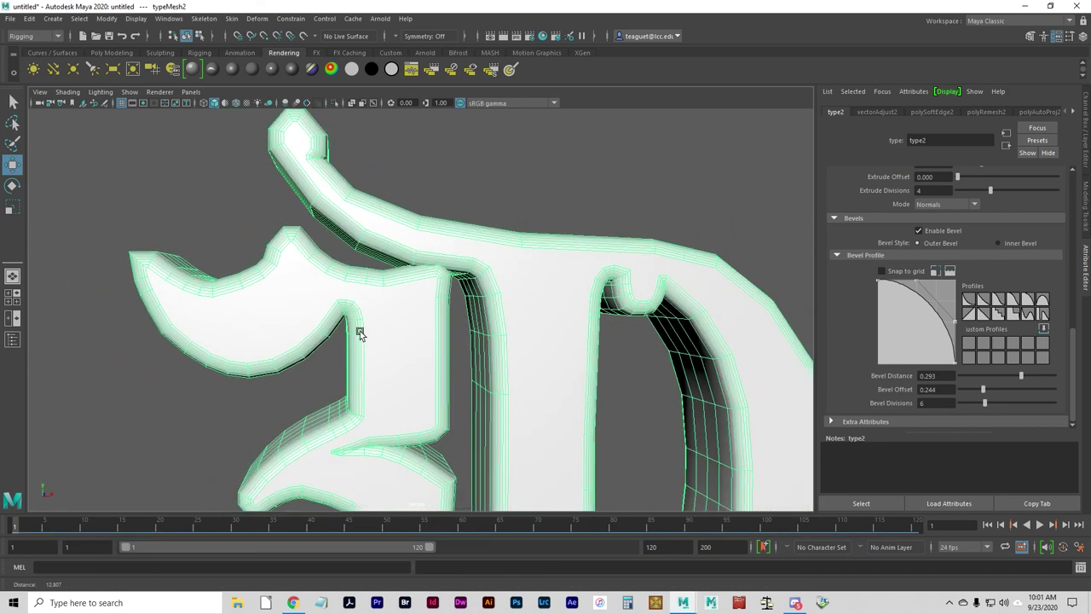
scroll(517, 339, down, 3)
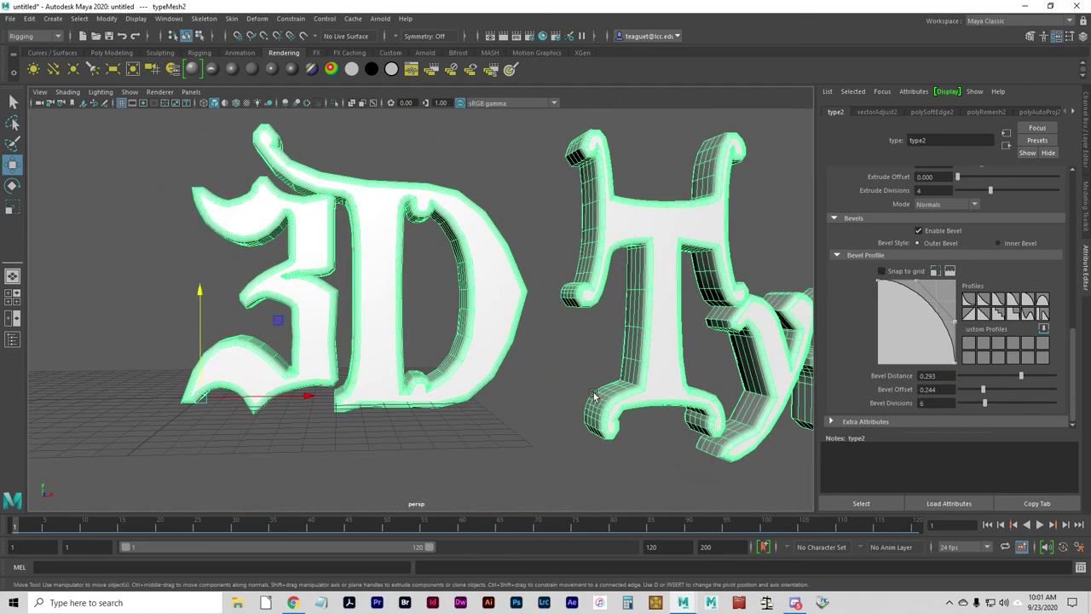
alt+drag(520, 341, 560, 418)
scroll(588, 373, up, 2)
alt+middle_drag(699, 449, 535, 425)
alt+drag(535, 424, 591, 395)
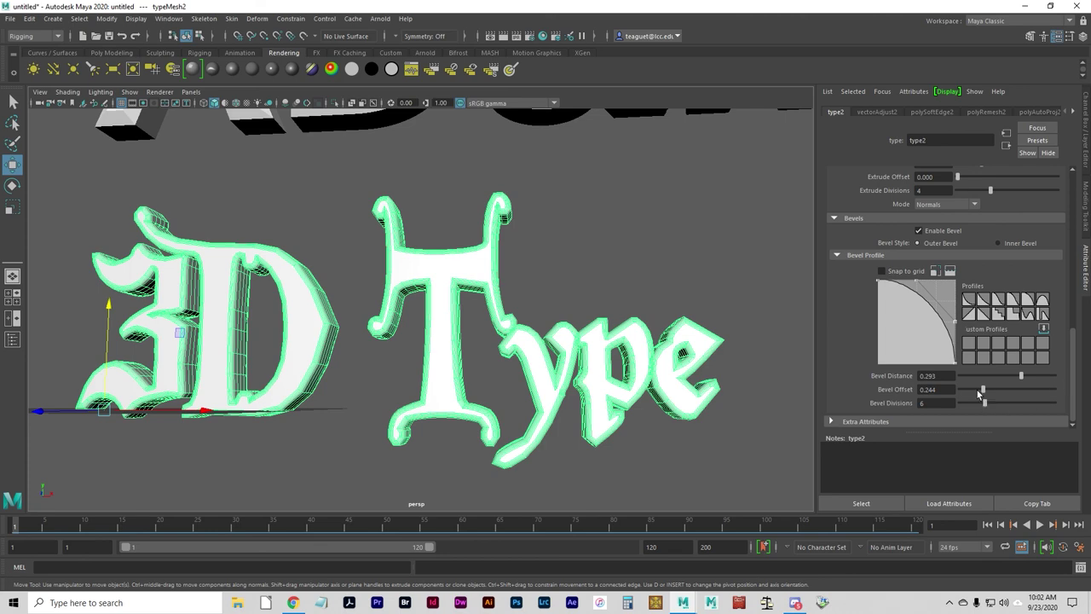
Step: Set the bevel offset to 0.384 and apply a stepped bevel profile preset
drag(997, 388, 1049, 404)
click(999, 313)
alt+drag(712, 410, 682, 415)
click(437, 479)
Step: Give the 3D Type bevel a different, peaked profile preset and inspect the letters
key(f)
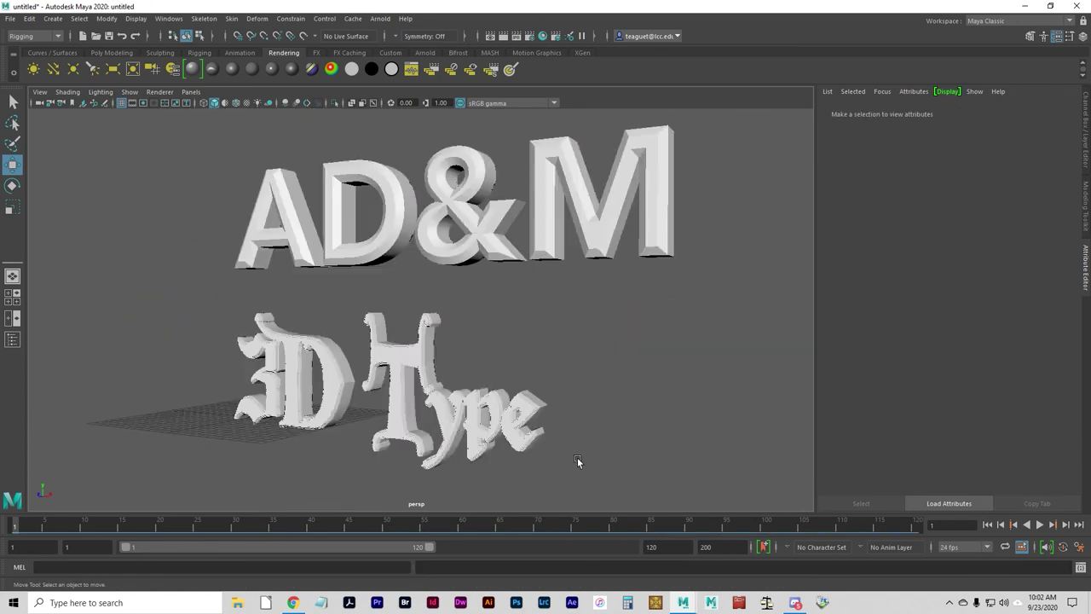
alt+right_drag(349, 449, 442, 354)
click(335, 269)
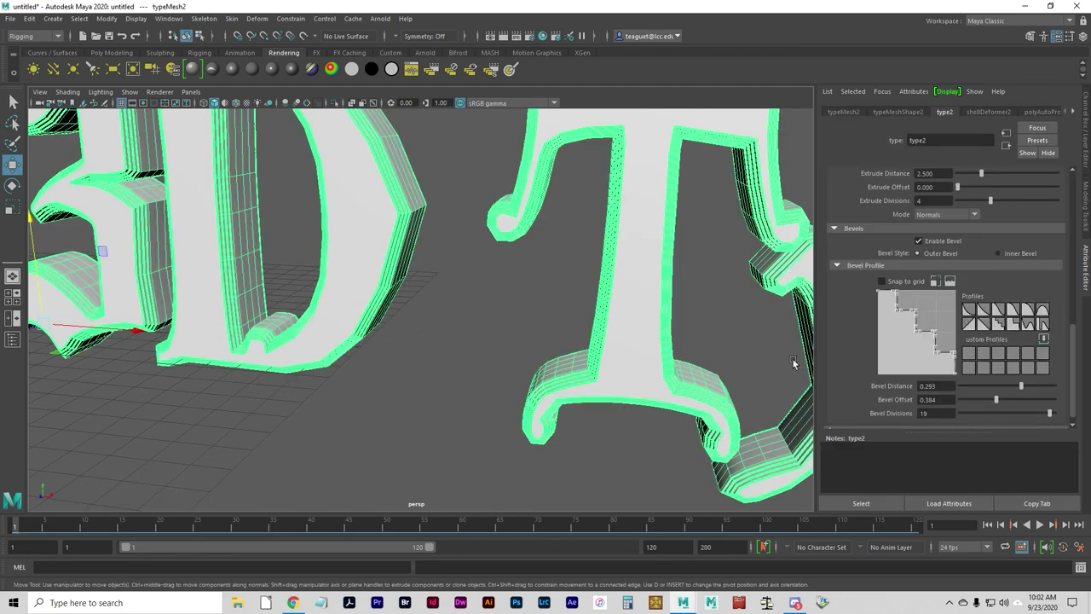
click(1041, 328)
click(452, 429)
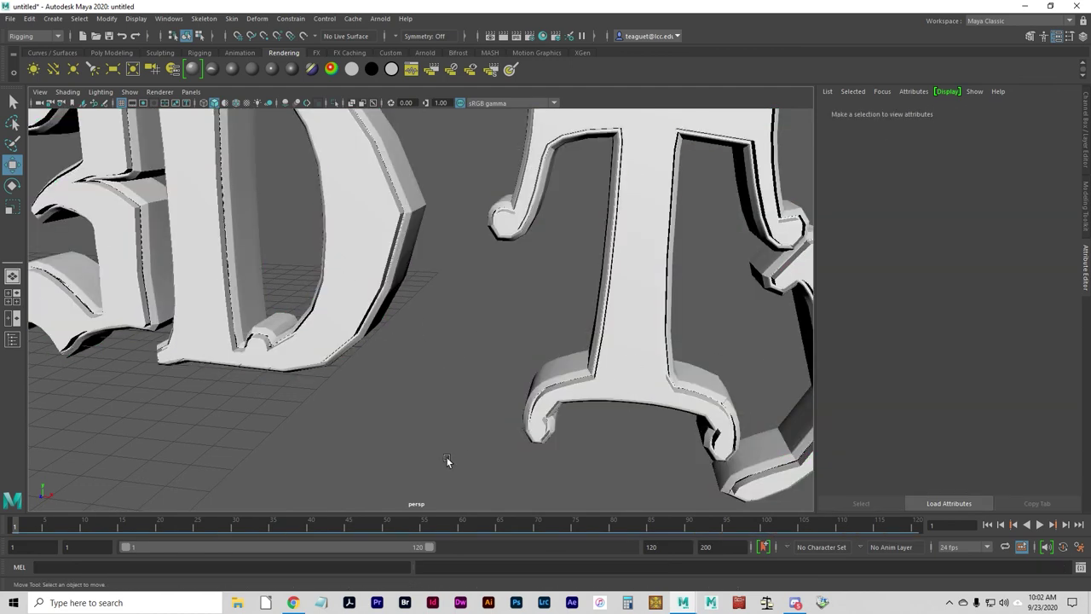
alt+drag(445, 460, 461, 426)
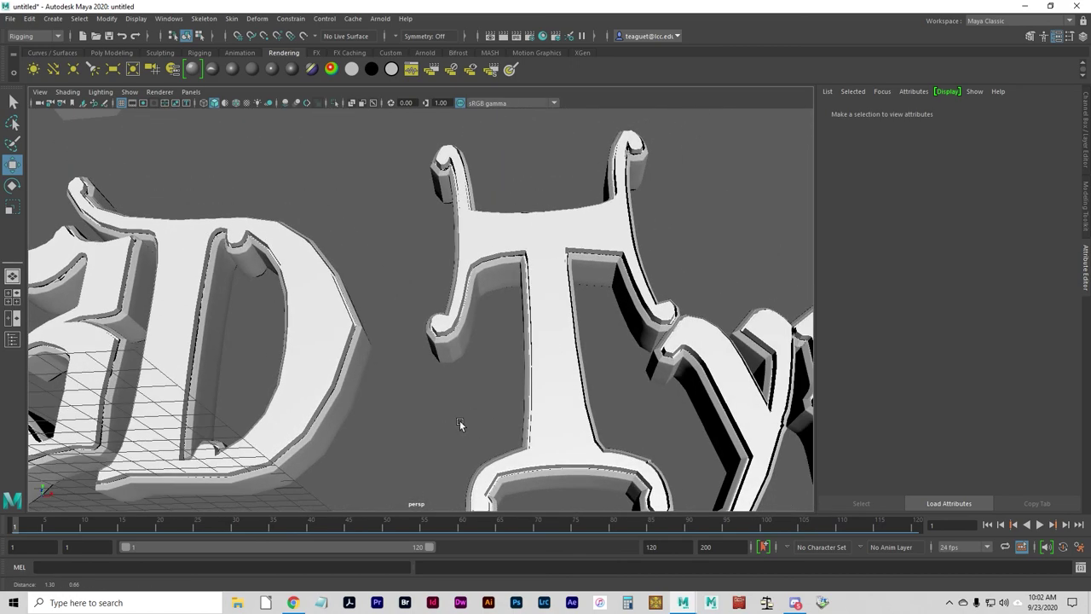
alt+drag(648, 427, 753, 361)
click(678, 349)
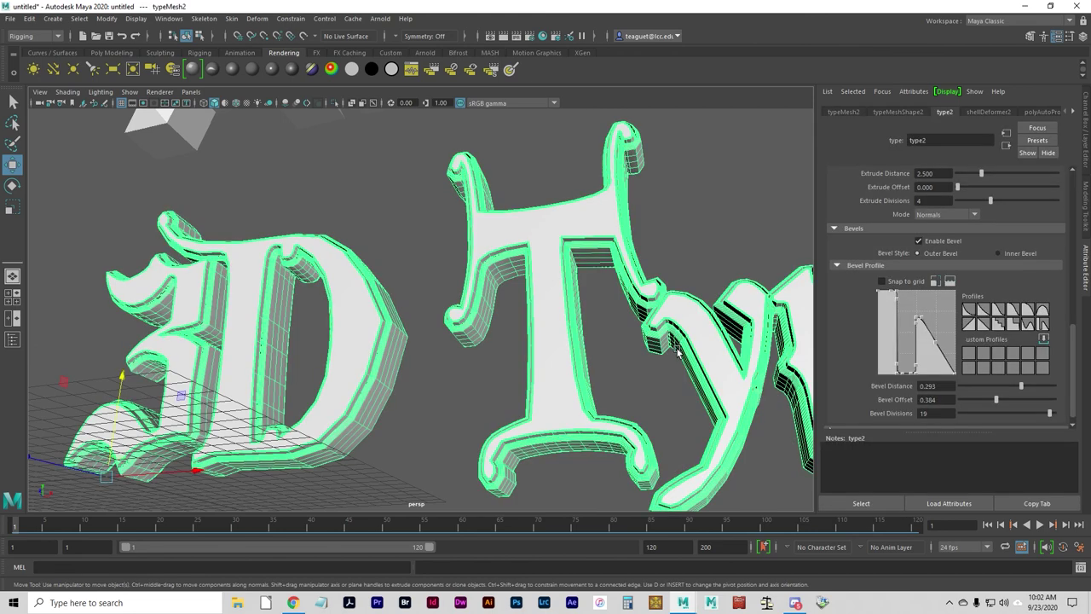
Step: Open the Outliner and select the 3D Type object
click(168, 18)
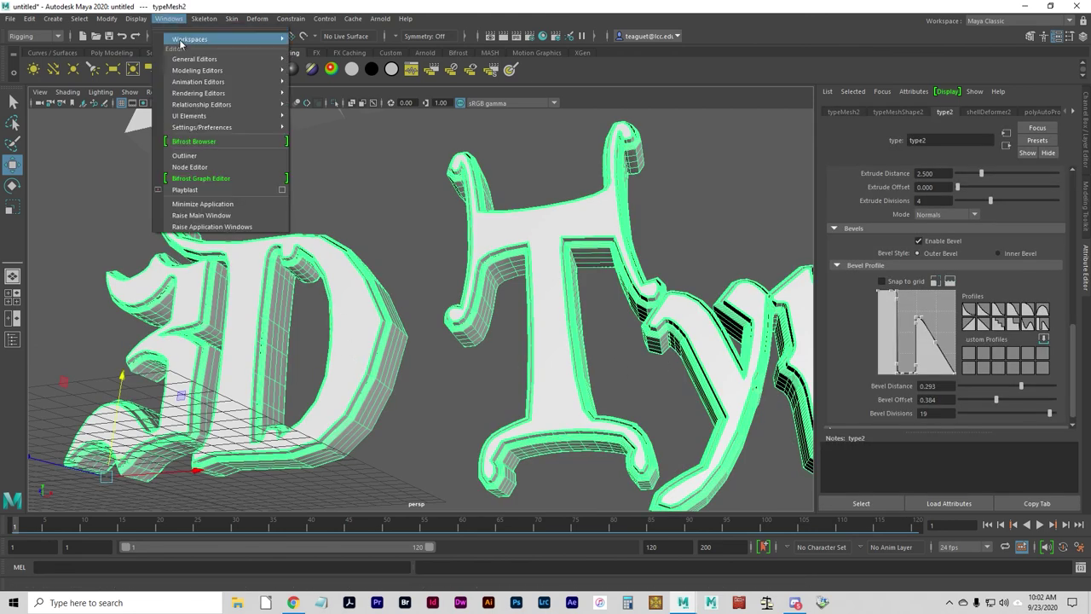
mouse_move(202, 105)
click(210, 155)
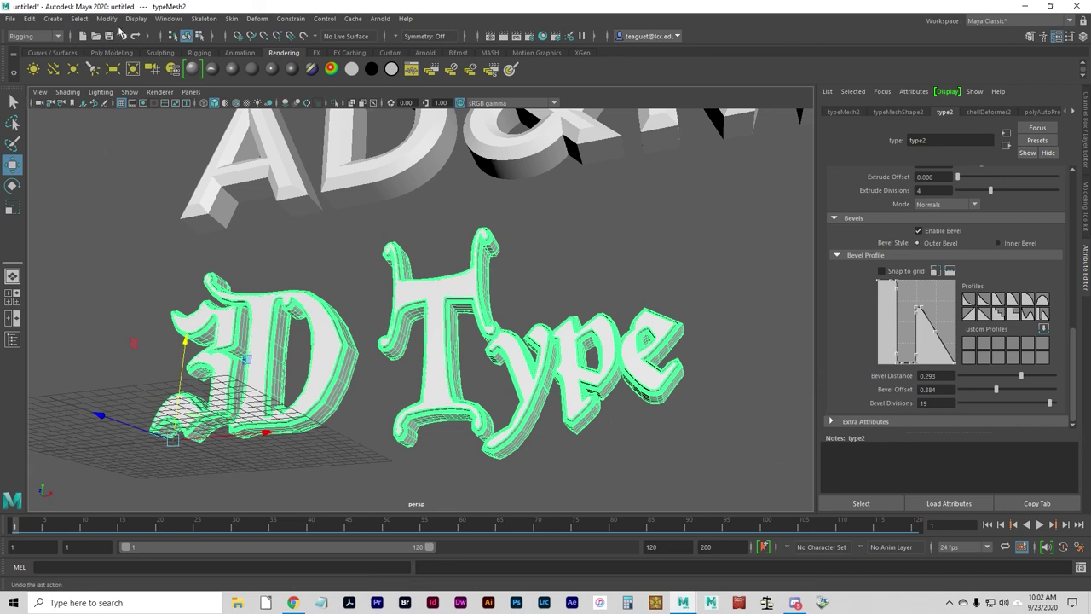
click(168, 17)
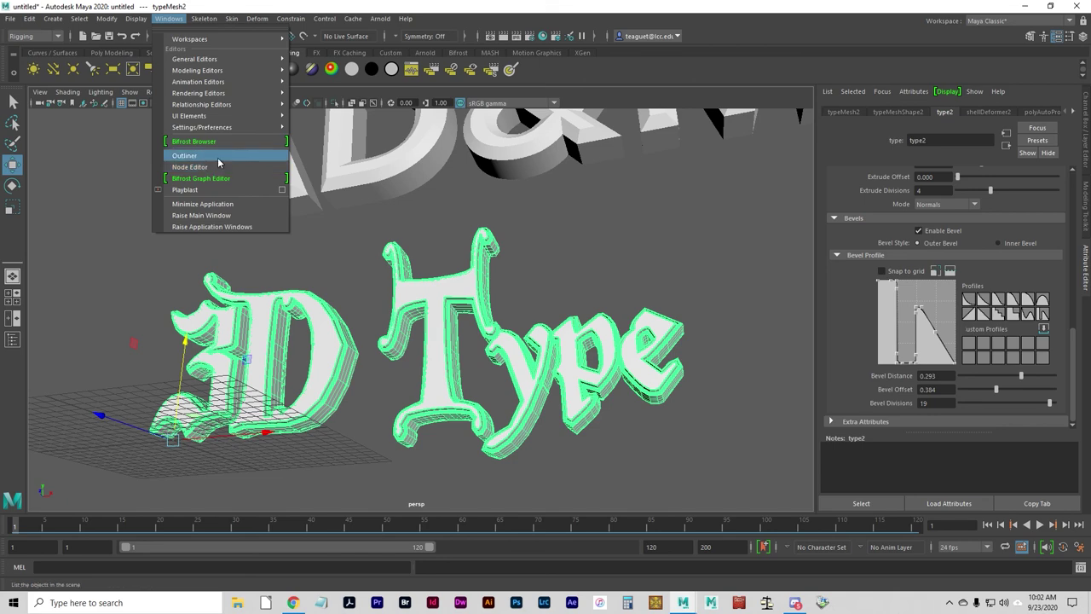
click(215, 156)
click(103, 269)
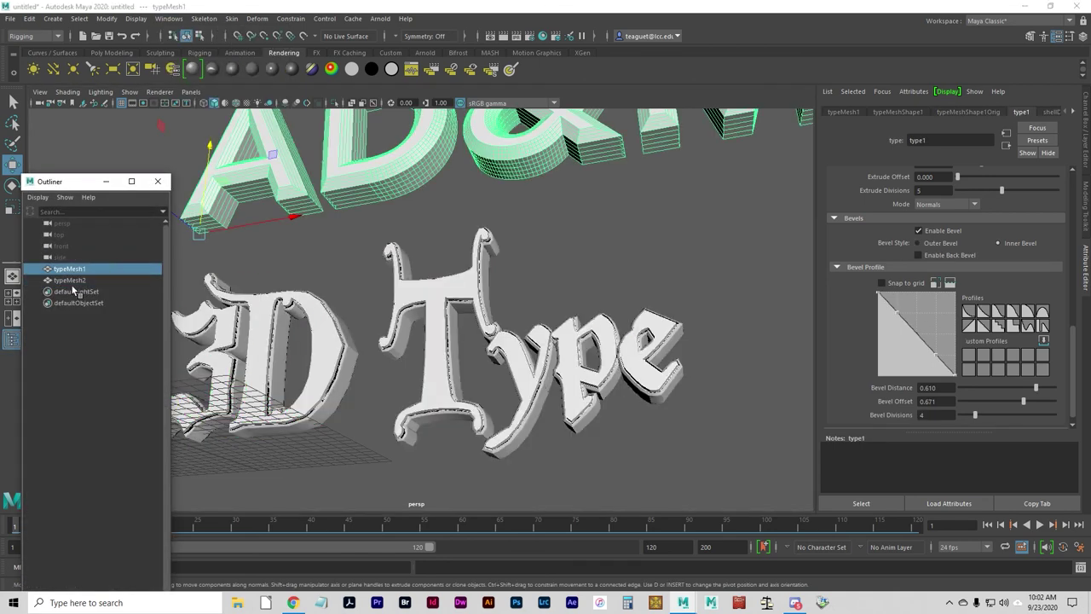
click(75, 280)
click(73, 268)
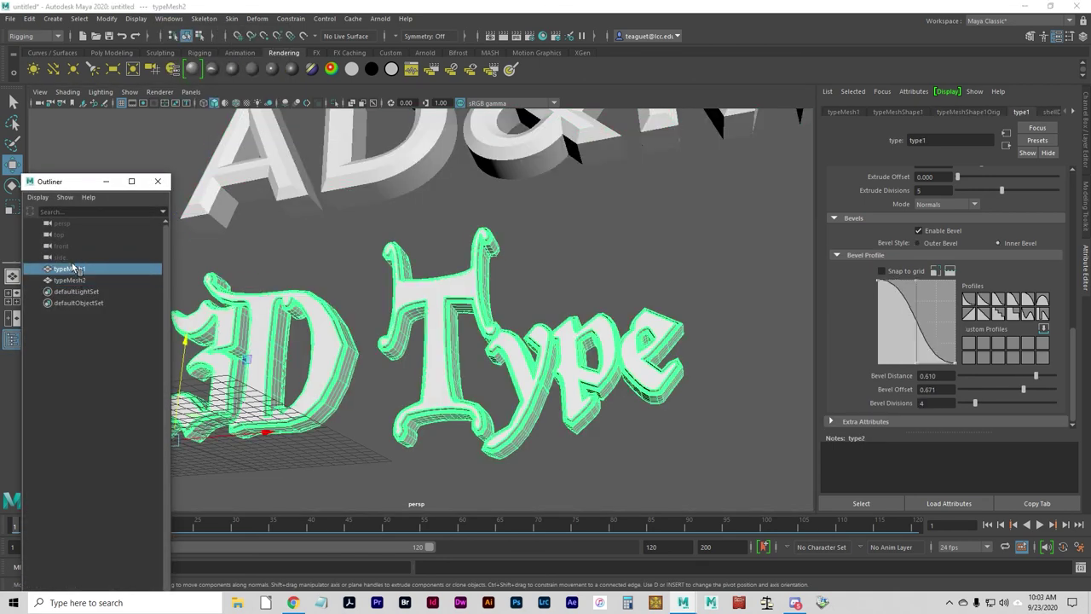
click(77, 281)
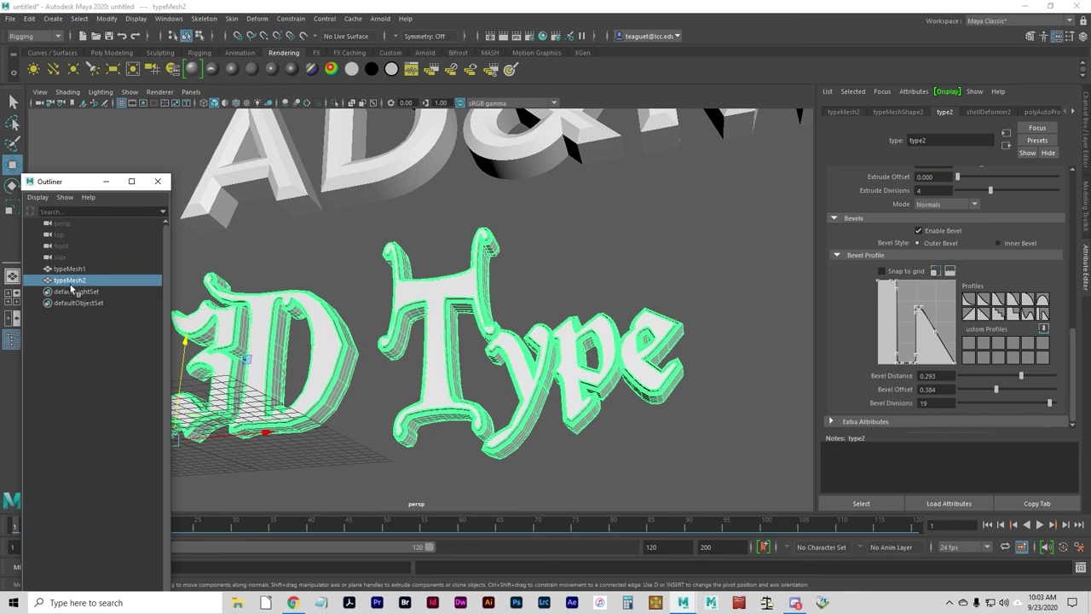
Step: Rename the 3D Type mesh to dtype and the AD&M mesh to adm
double_click(90, 281)
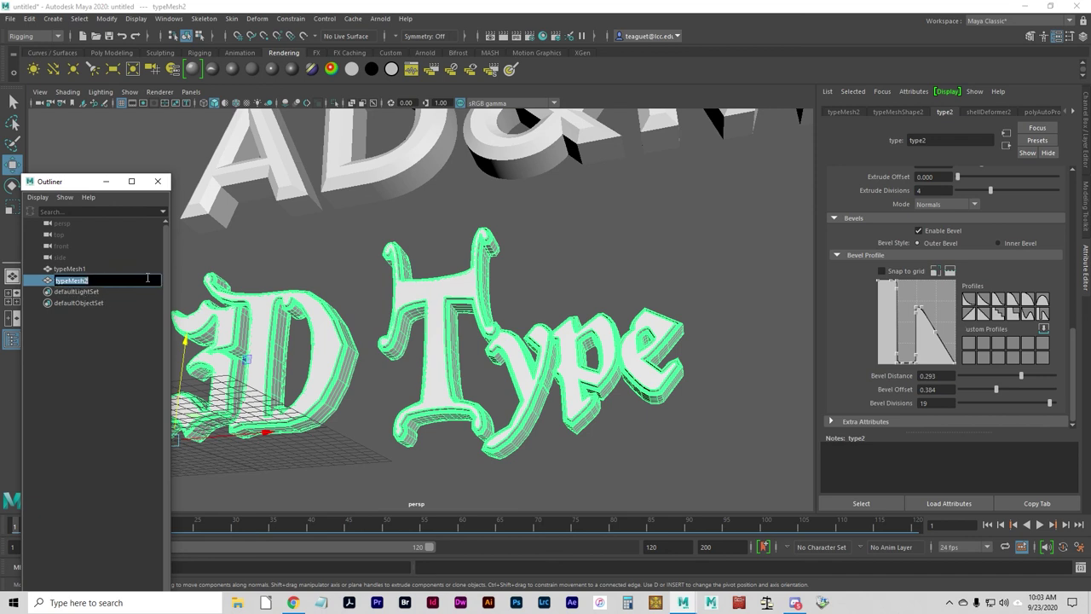
text(34type)
key(Return)
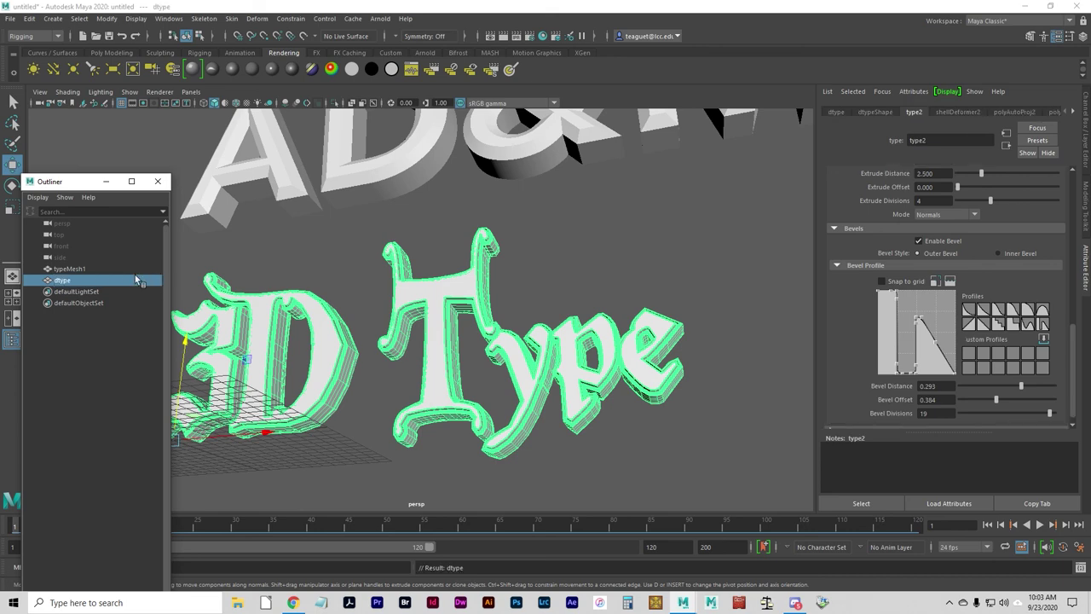
double_click(69, 269)
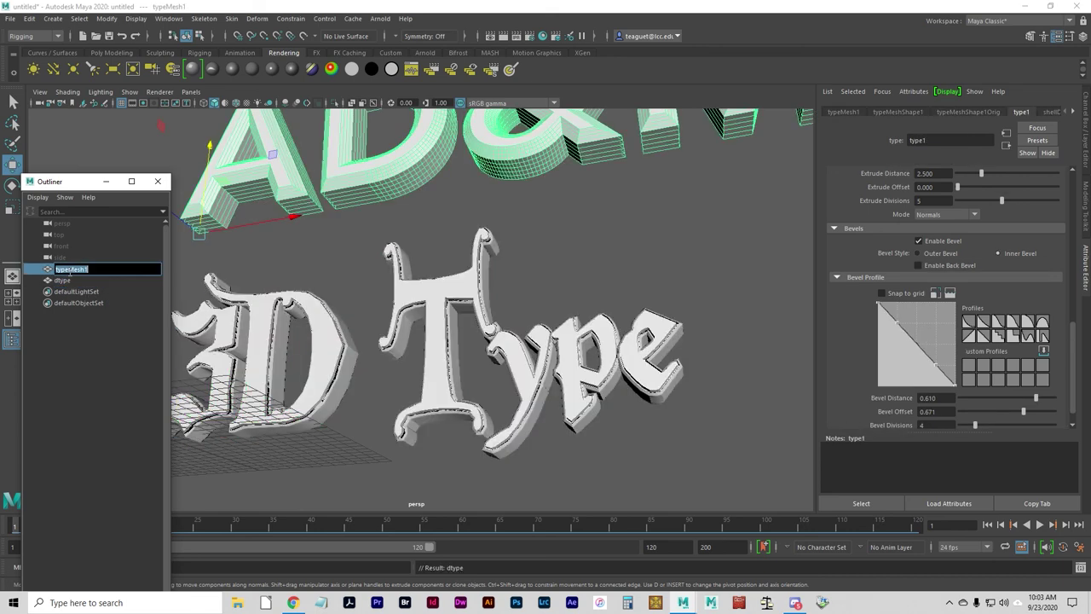
text(adm)
key(Return)
Step: Select dtype and set its kerning scale to 1.250
drag(194, 320, 348, 462)
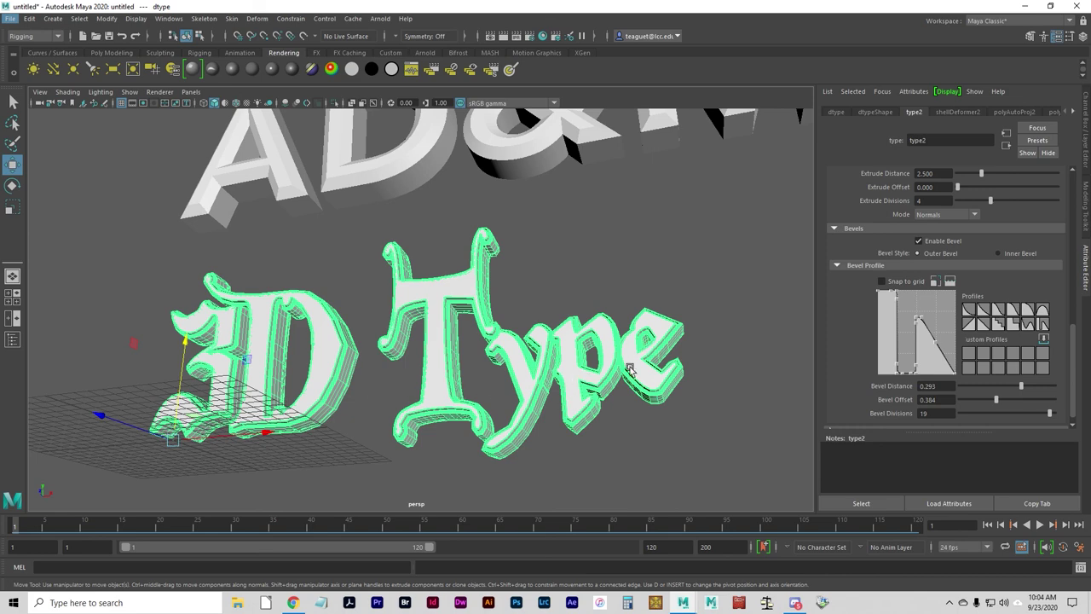
alt+drag(581, 368, 576, 378)
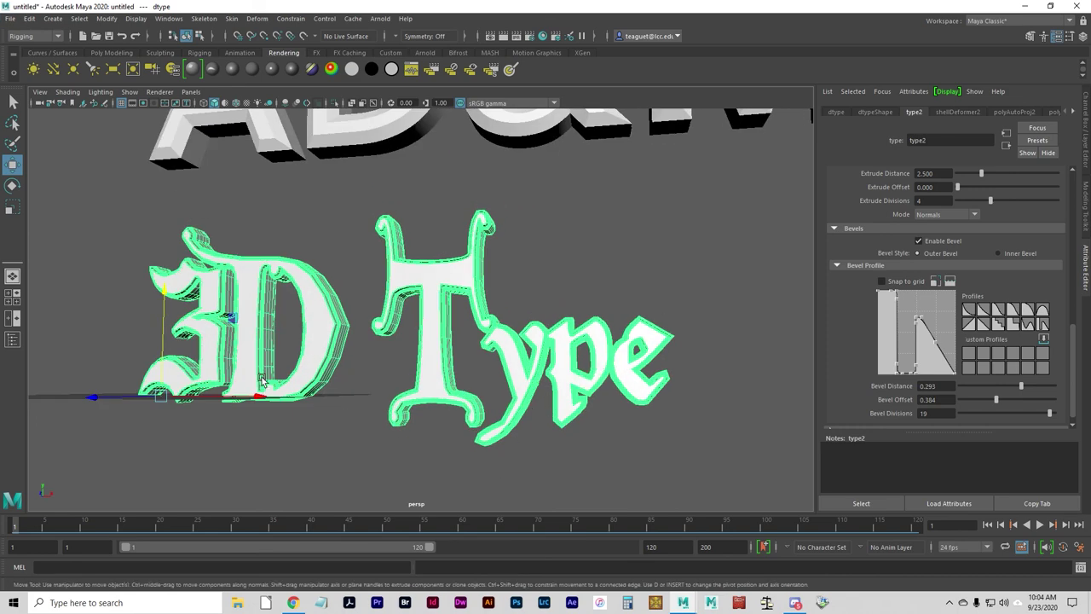
scroll(1074, 223, up, 5)
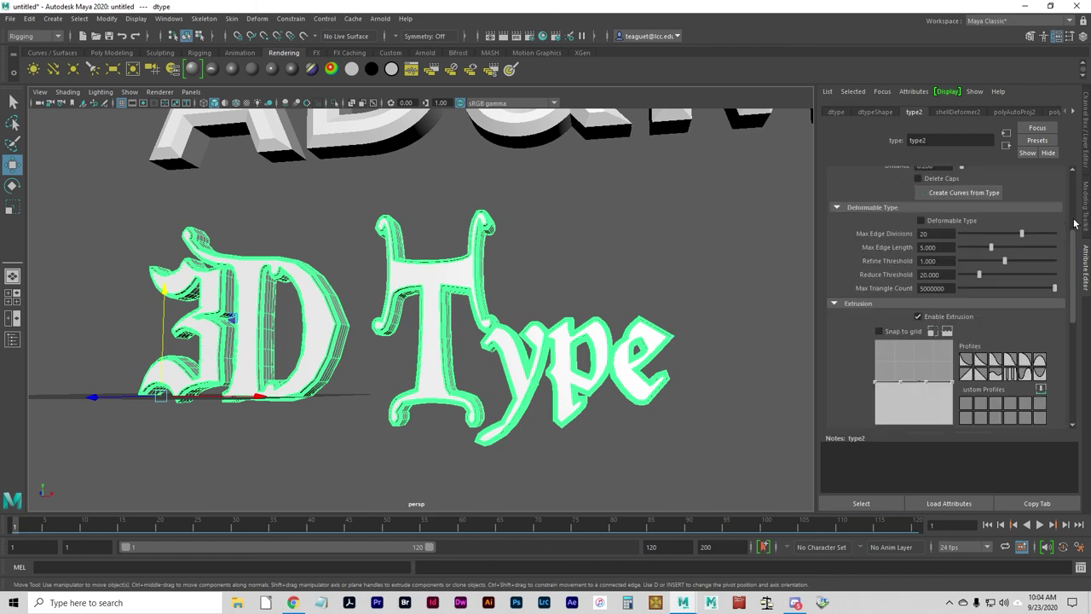
drag(1074, 218, 1073, 259)
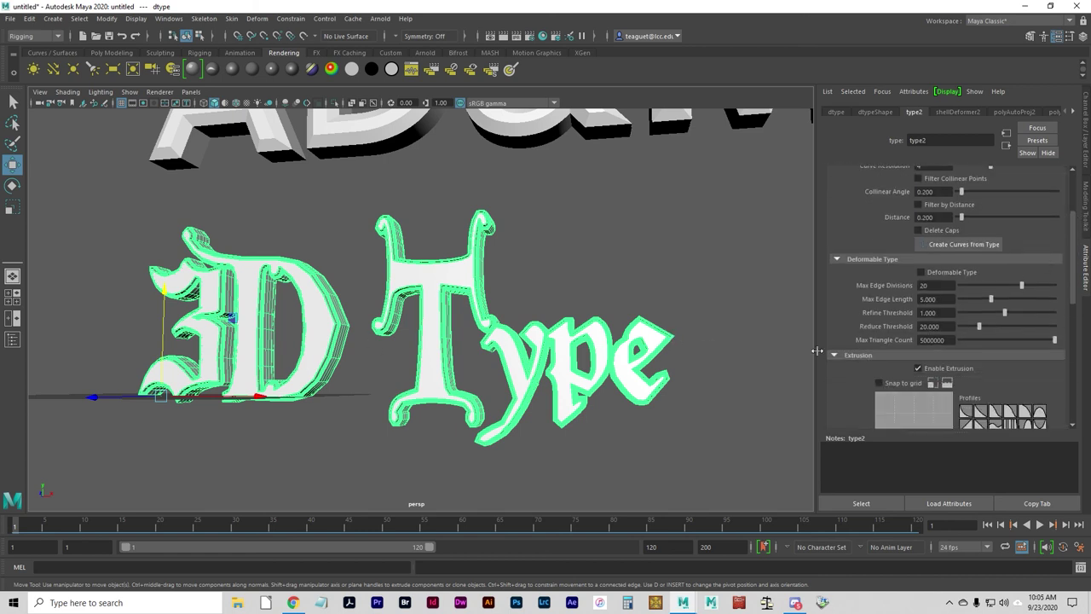
scroll(892, 321, up, 3)
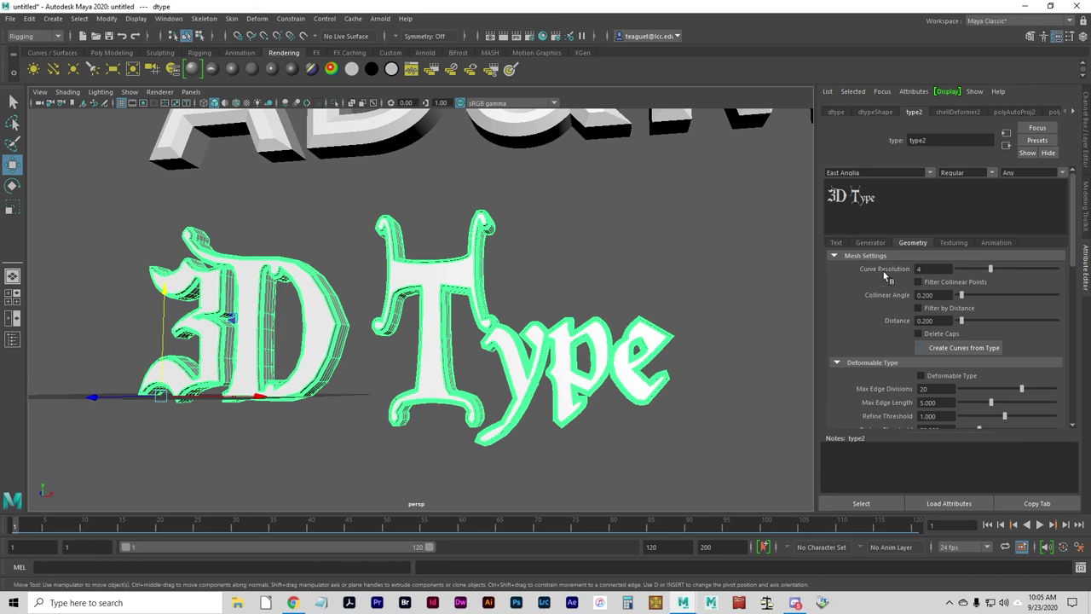
click(837, 244)
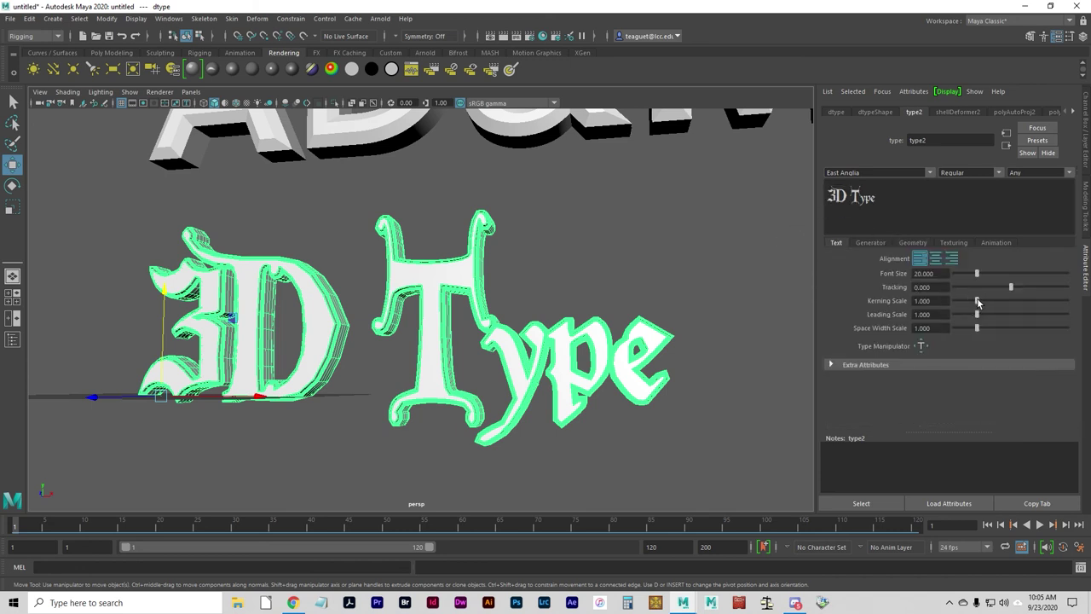
mouse_move(978, 303)
mouse_down()
mouse_move(993, 302)
mouse_move(982, 300)
mouse_up()
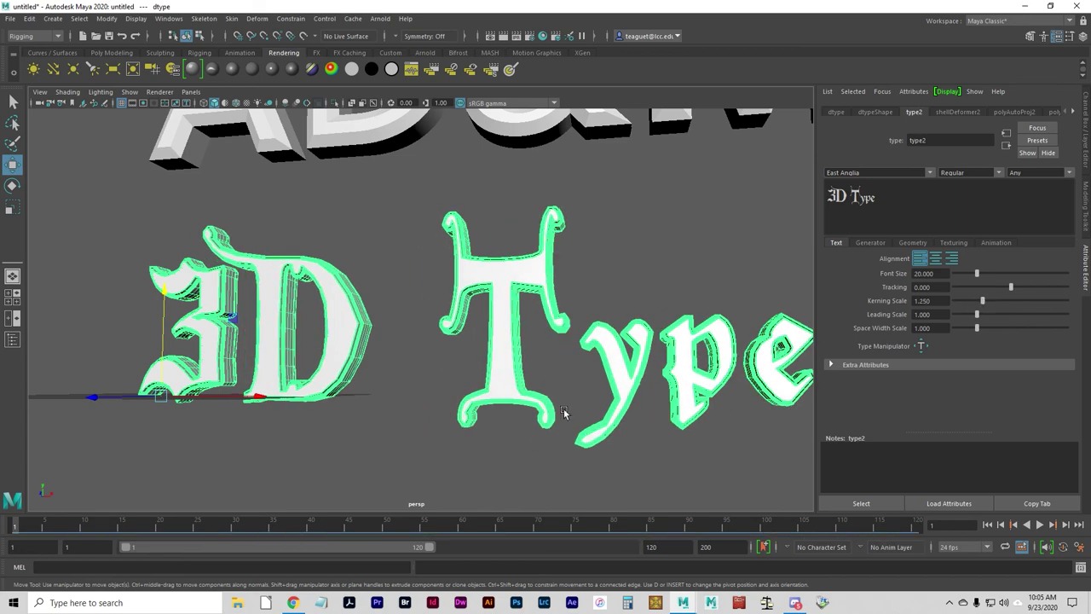
Step: Move the 3D Type text down to Y -16 beneath AD&M
alt+right_drag(371, 418, 341, 336)
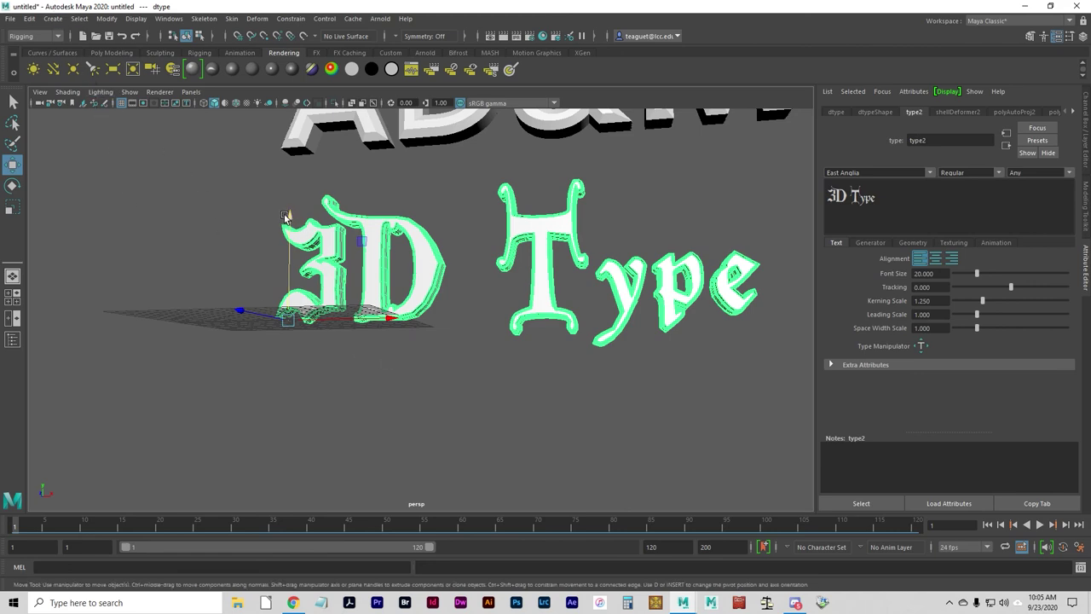
drag(286, 216, 286, 377)
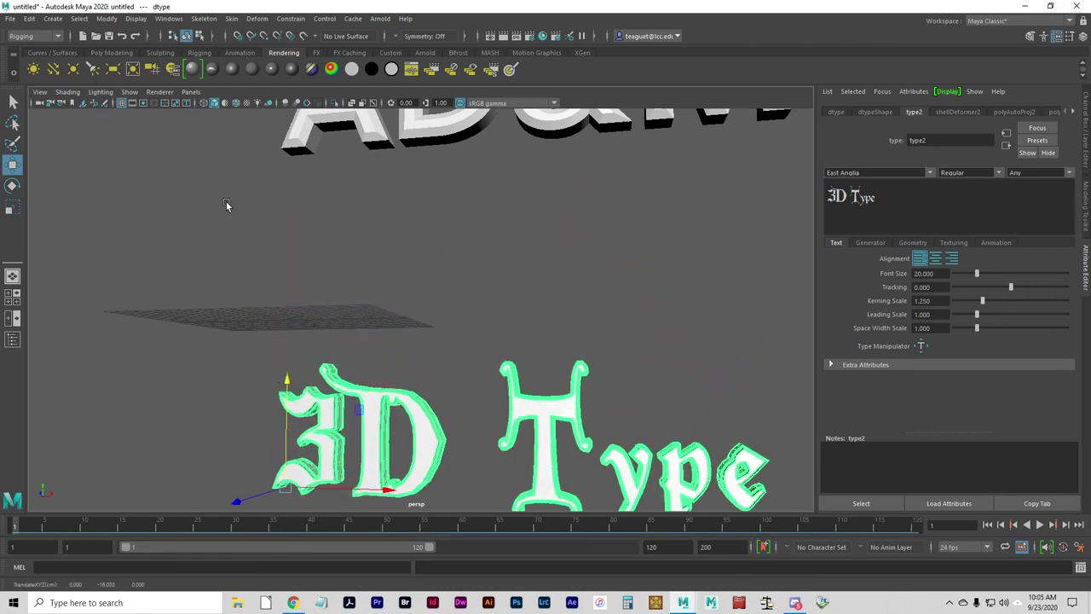
alt+drag(226, 204, 260, 213)
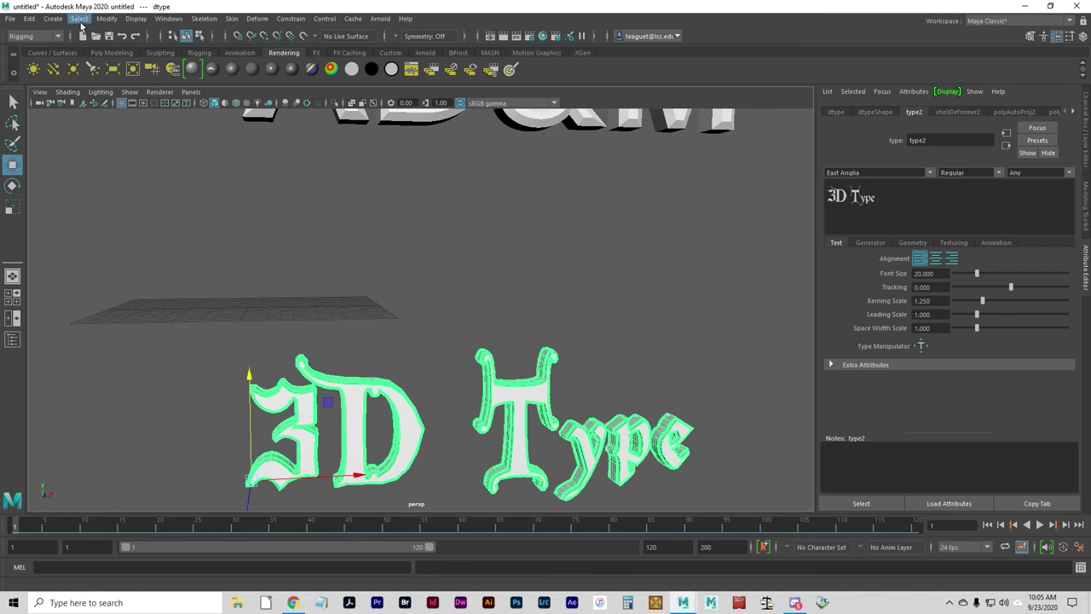
Step: Create a new 3D type object whose text is just '3'
click(53, 18)
mouse_move(75, 96)
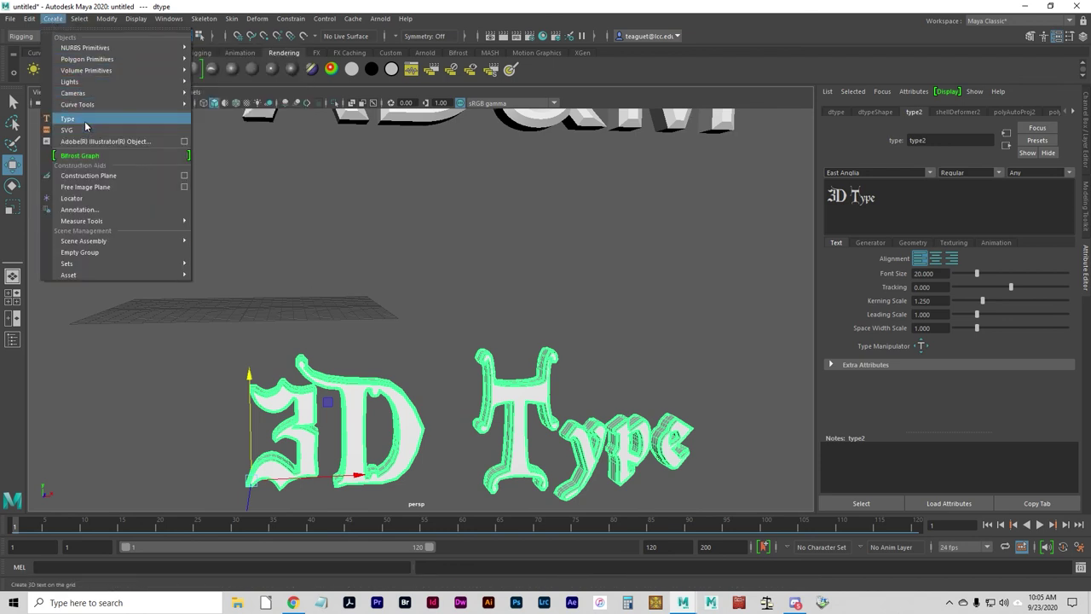
click(85, 120)
triple_click(885, 191)
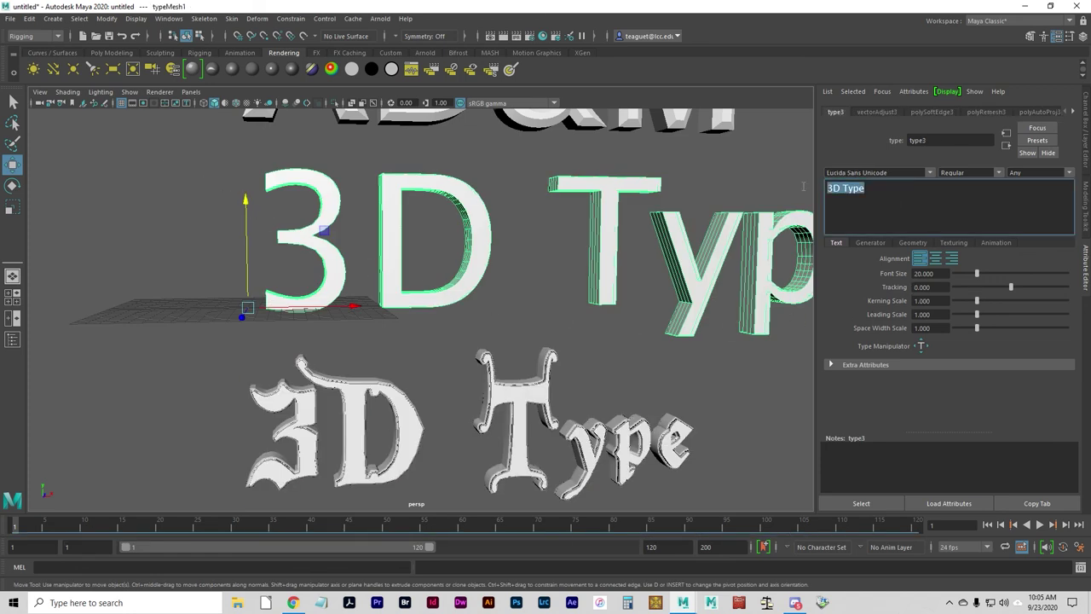
text(32)
key(BackSpace)
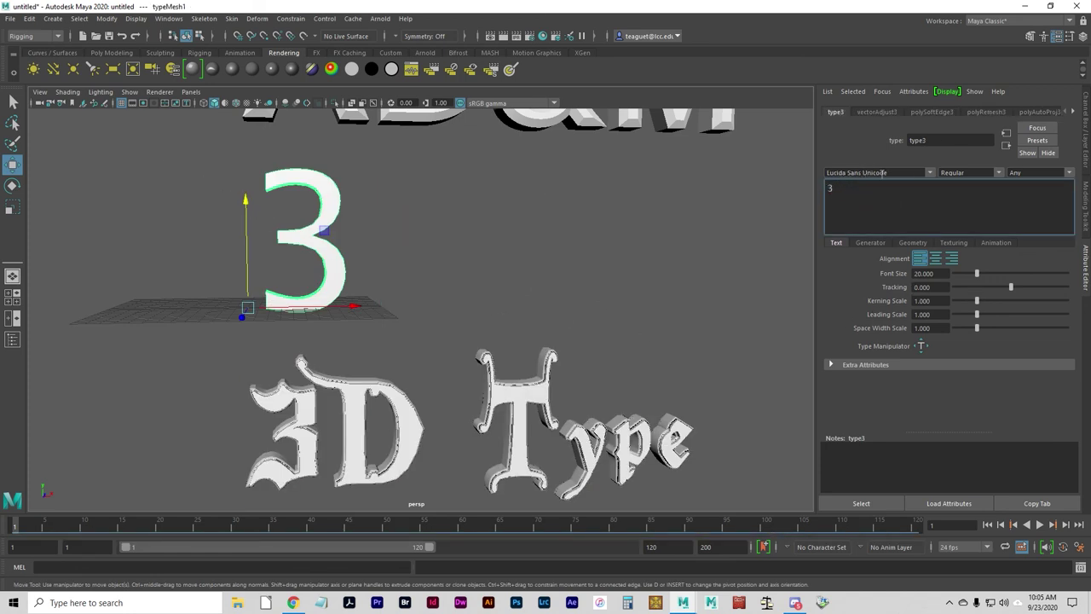
Step: Set the 3's font to East Anglia and drag it left along X
click(935, 173)
click(928, 174)
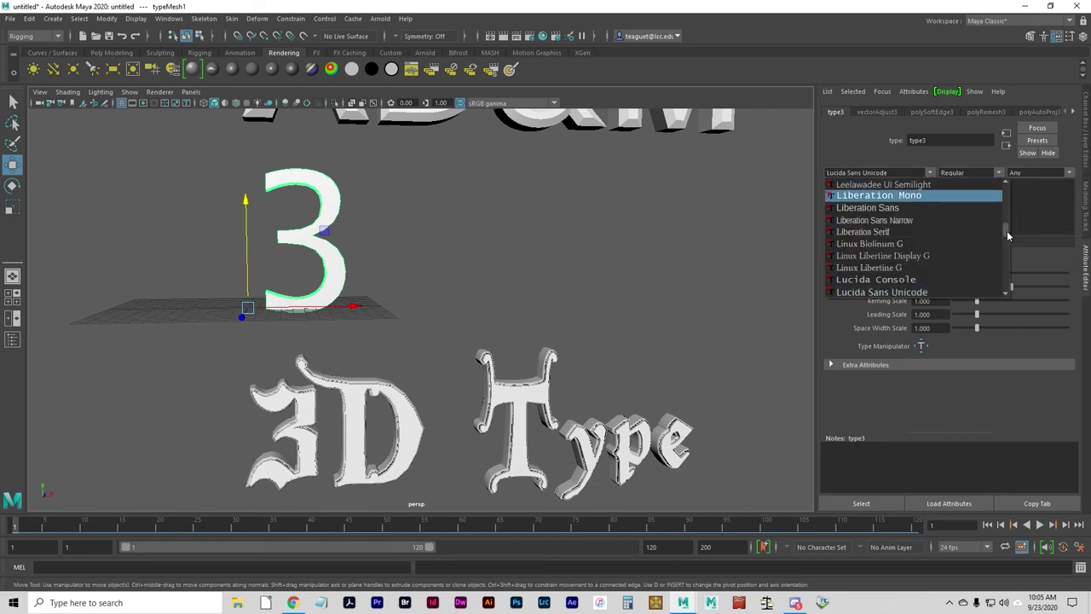
drag(1006, 230, 1006, 240)
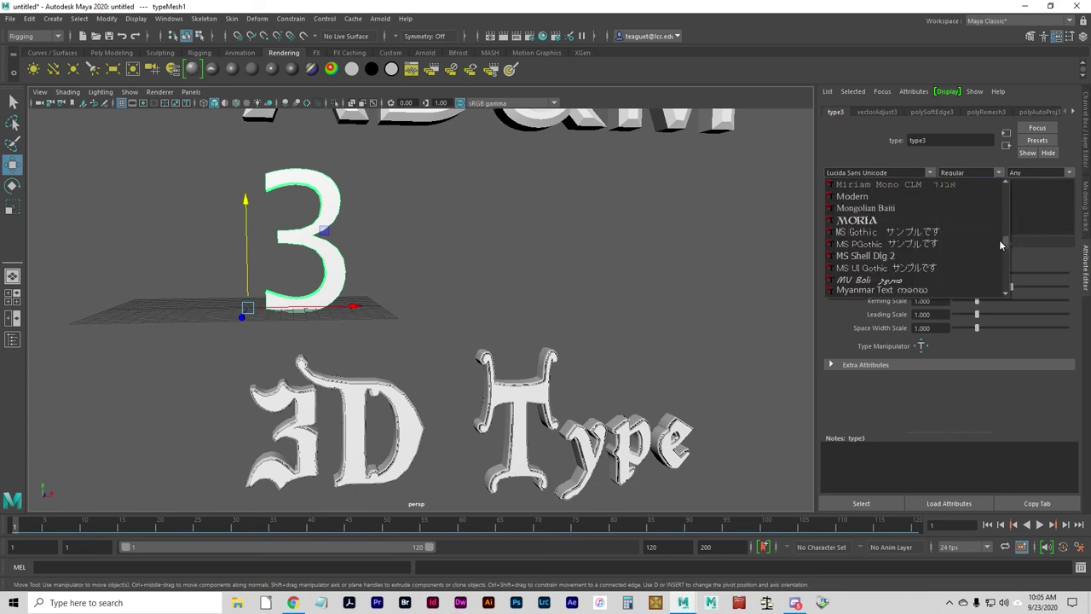
scroll(997, 239, up, 4)
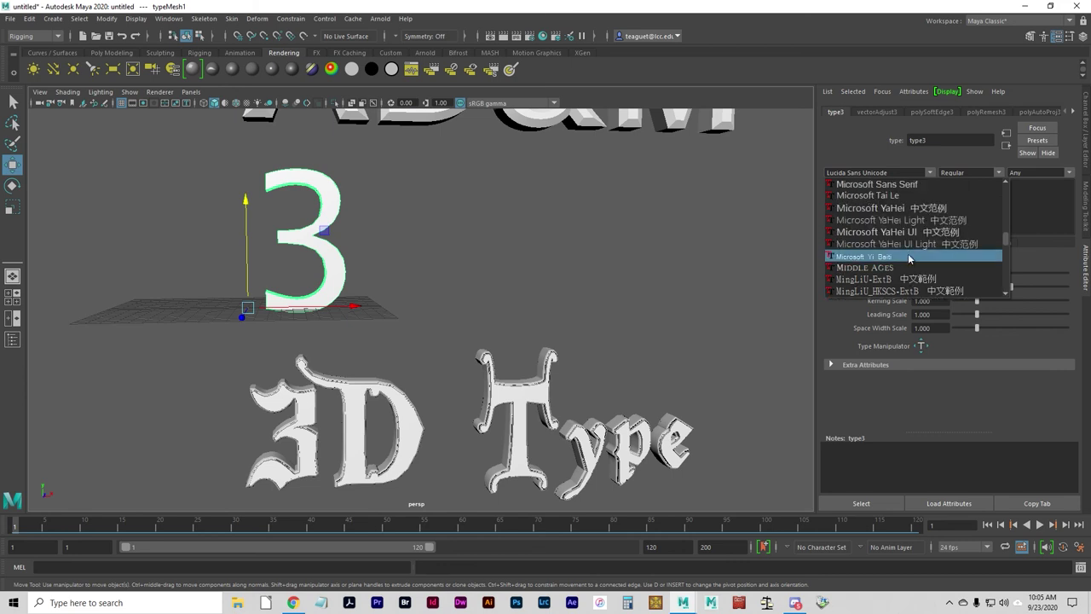
scroll(906, 269, up, 5)
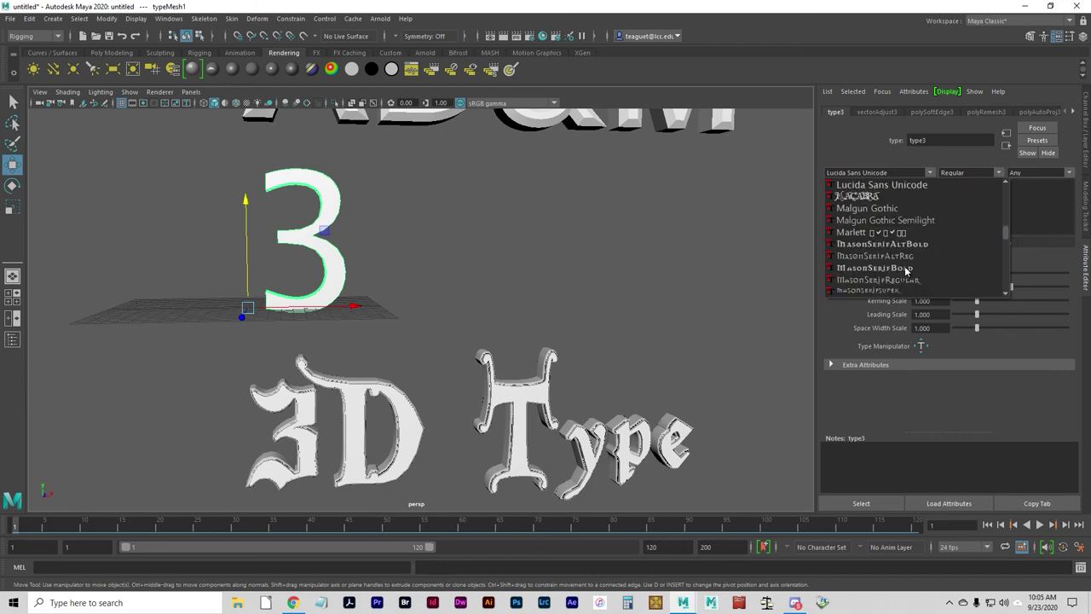
scroll(905, 271, up, 10)
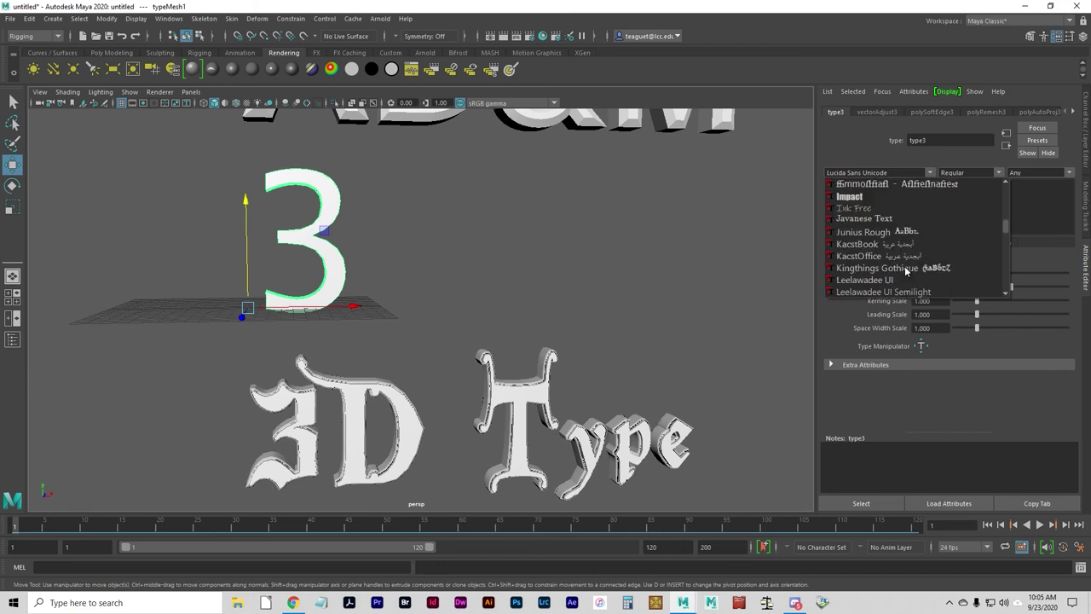
scroll(905, 266, up, 2)
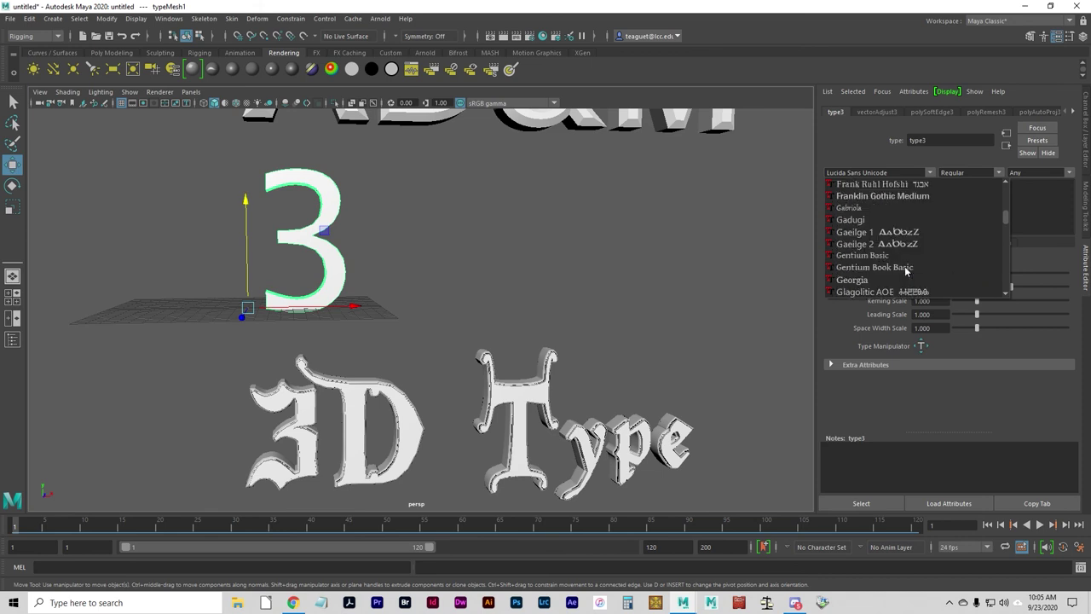
scroll(904, 266, up, 3)
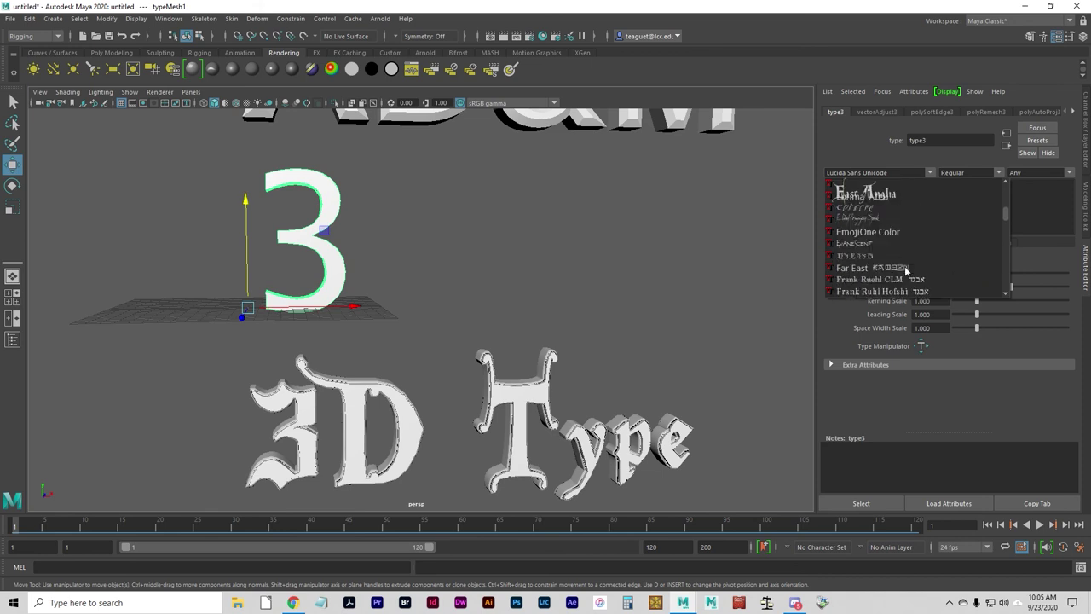
click(906, 194)
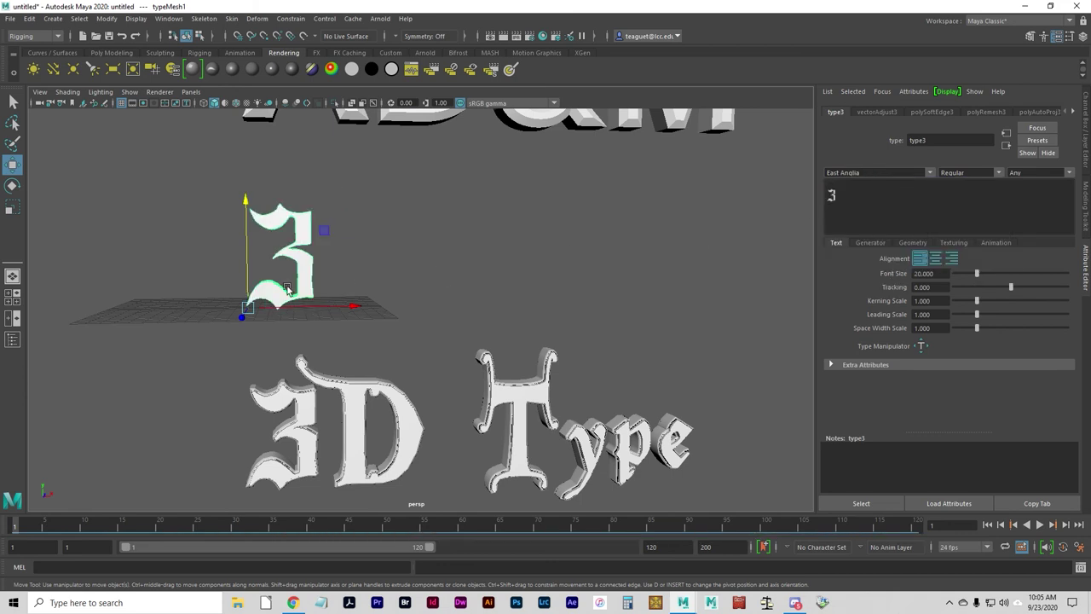
drag(358, 309, 156, 308)
Step: Create another 3D type object and replace its text with a capital 'D'
click(53, 18)
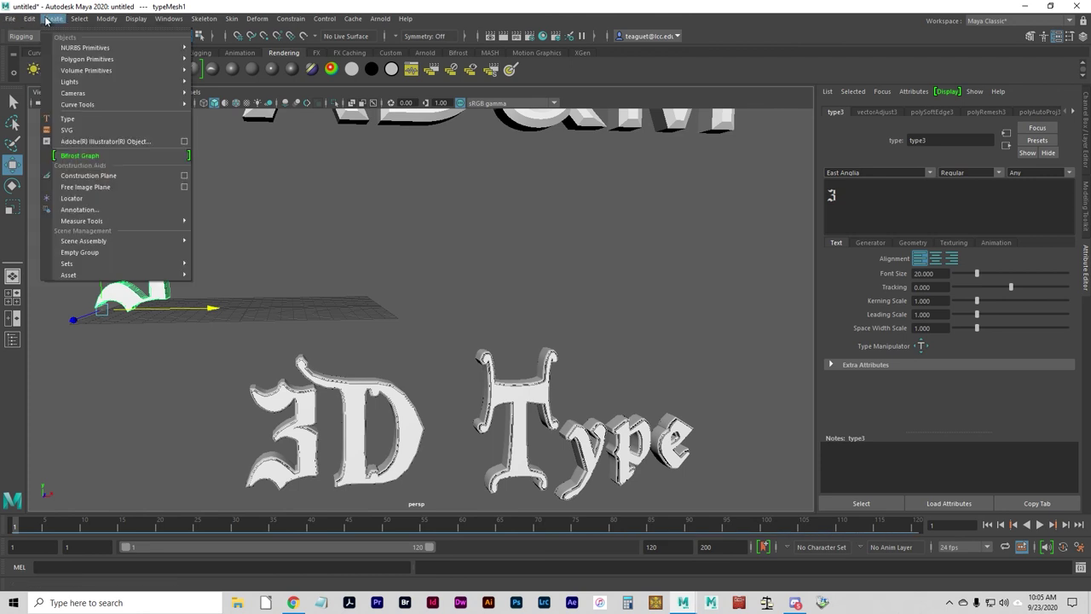
click(72, 119)
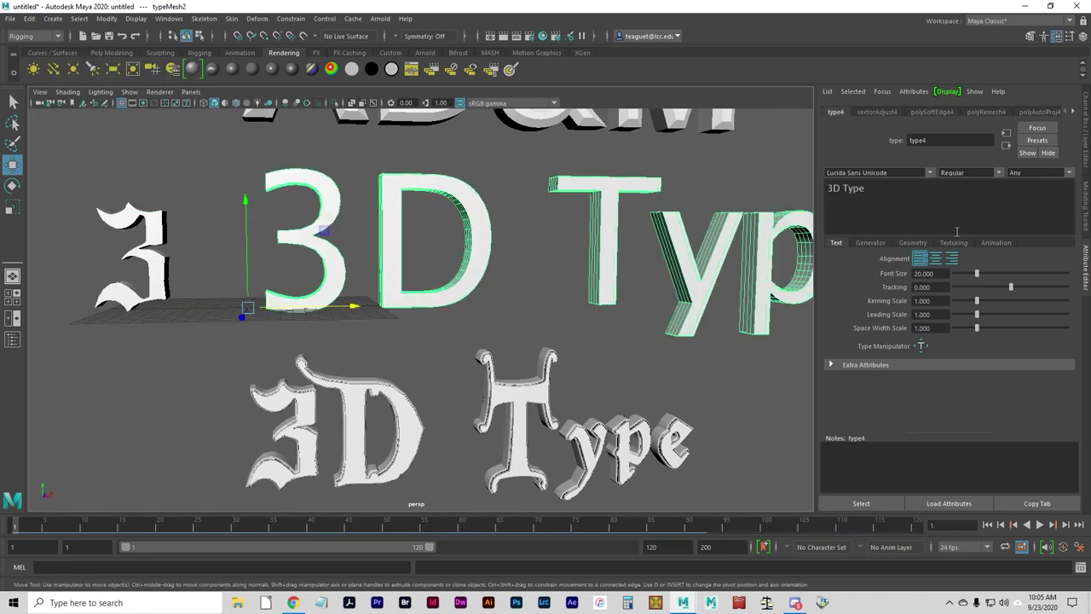
triple_click(869, 188)
key(Caps_Lock)
key(Insert)
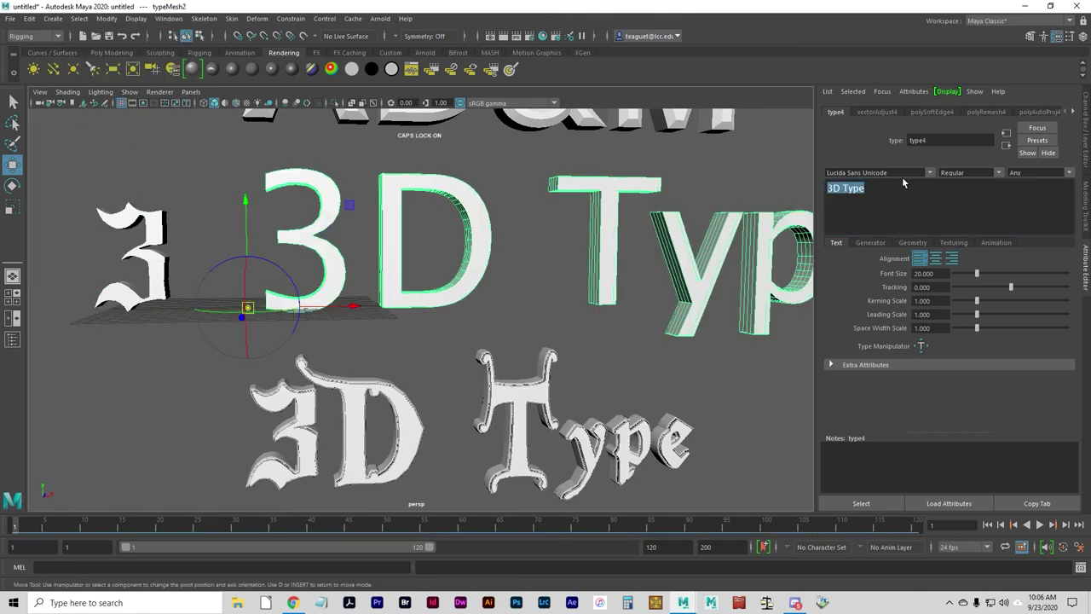
key(Insert)
click(855, 200)
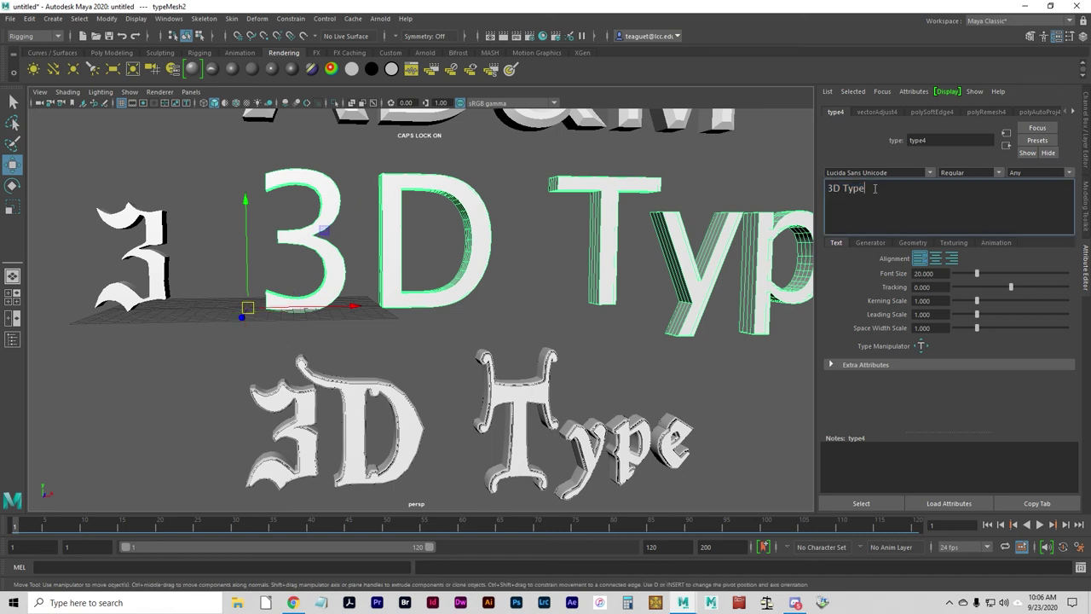
triple_click(854, 204)
text(D)
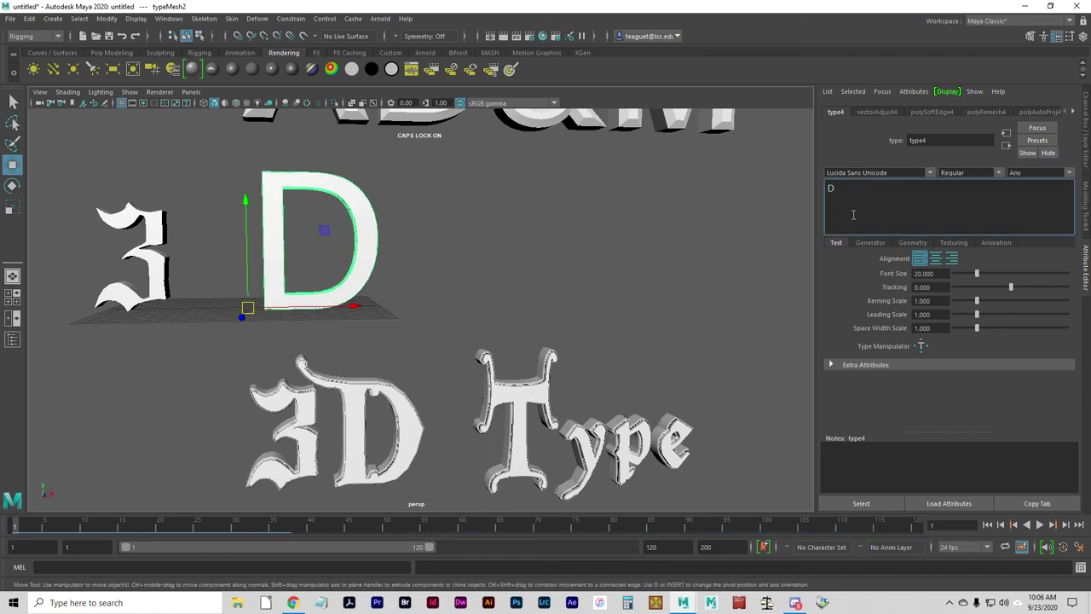
Step: Give the D the East Anglia font and move it beside the 3
click(928, 172)
scroll(959, 225, up, 15)
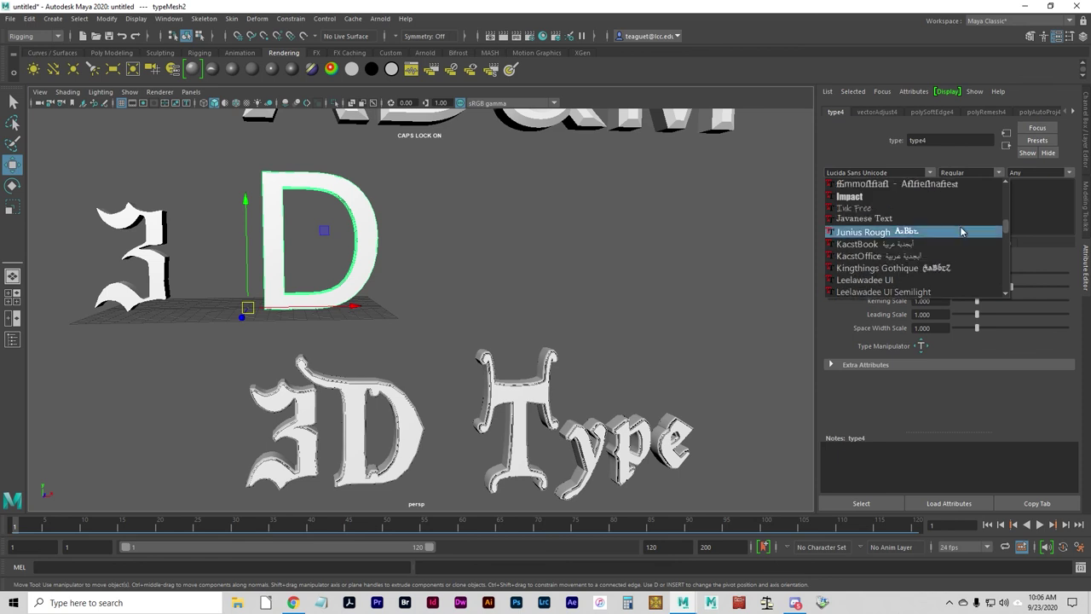
scroll(966, 230, down, 2)
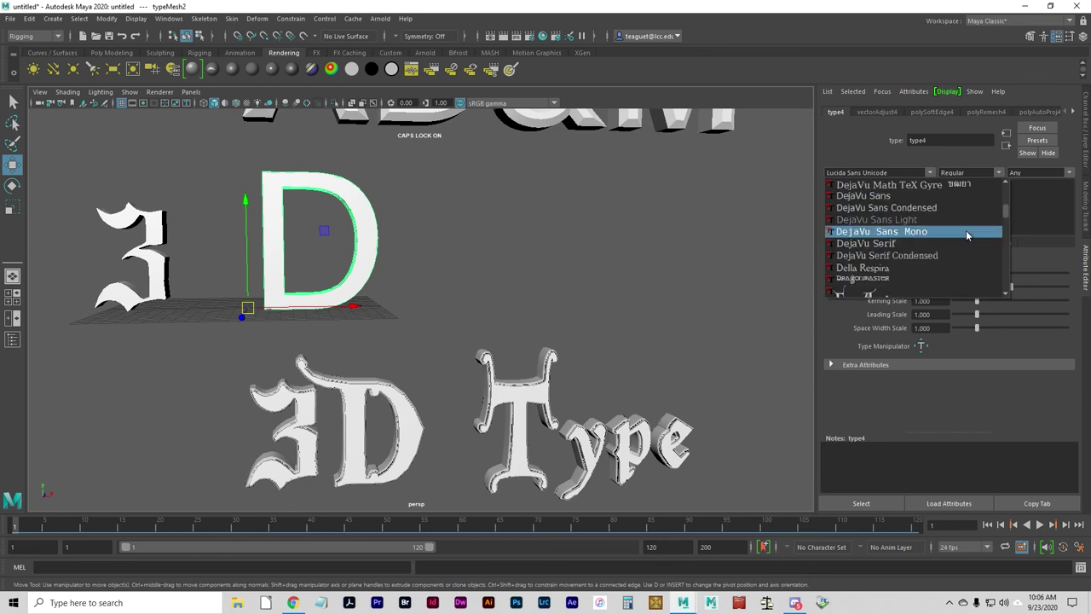
click(905, 256)
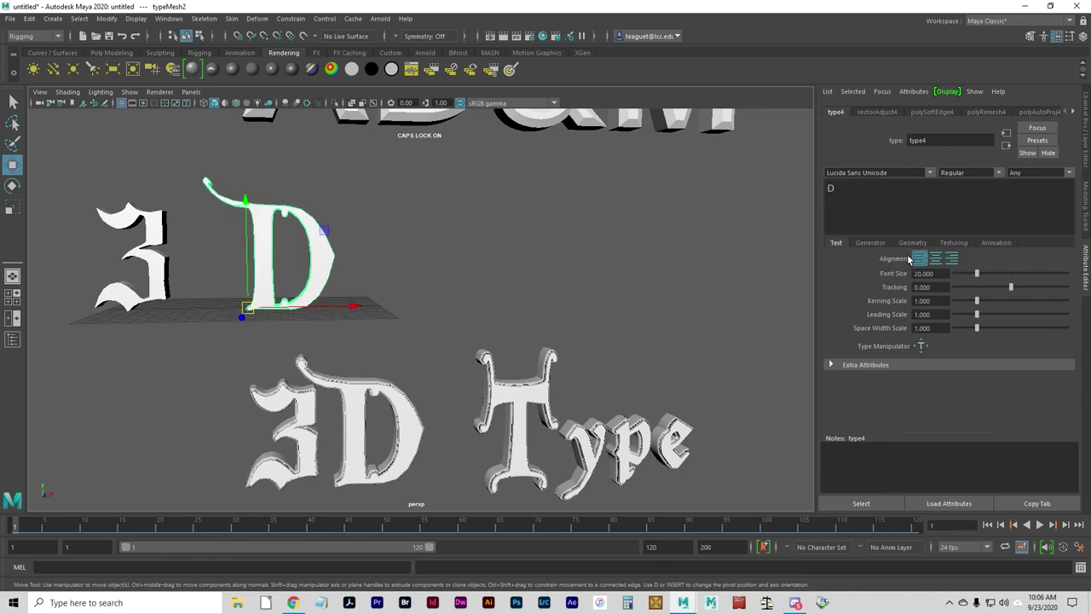
drag(366, 309, 317, 305)
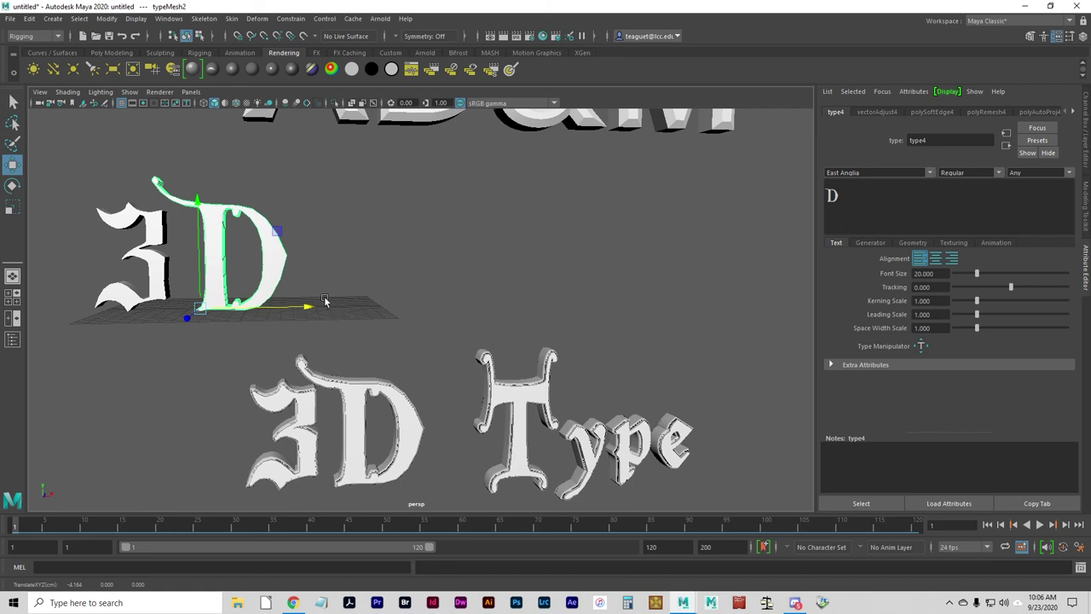
Step: Scale the East Anglia D up to about double its size
click(161, 254)
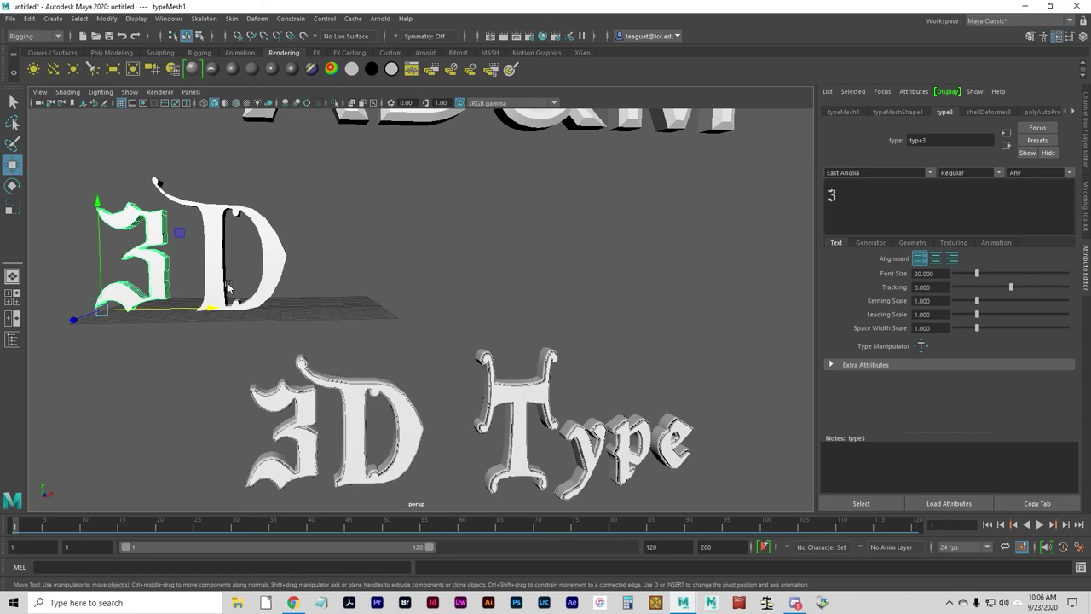
key(r)
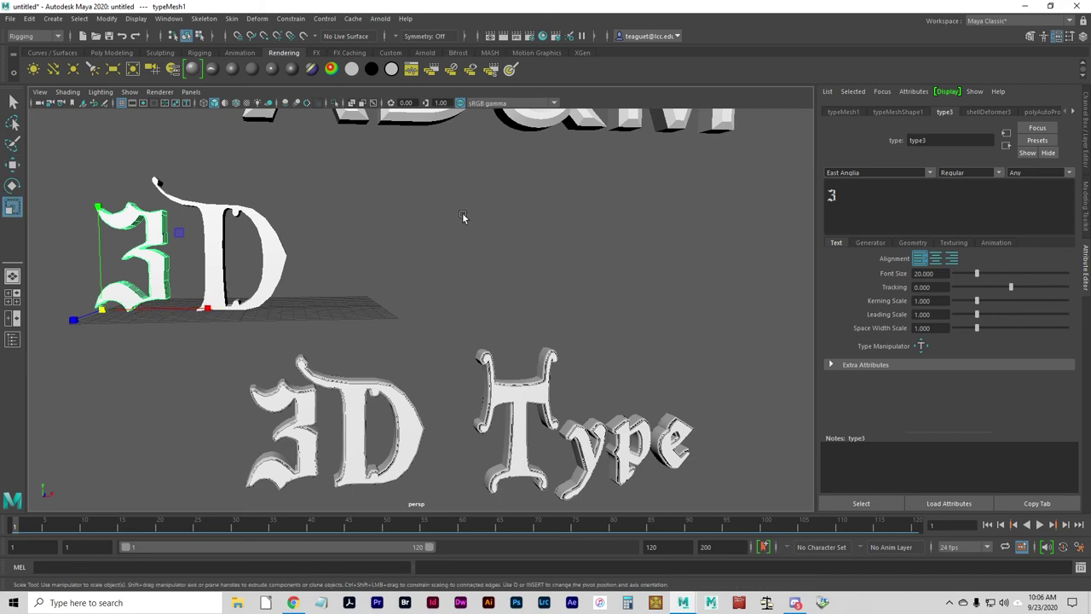
alt+drag(462, 216, 462, 292)
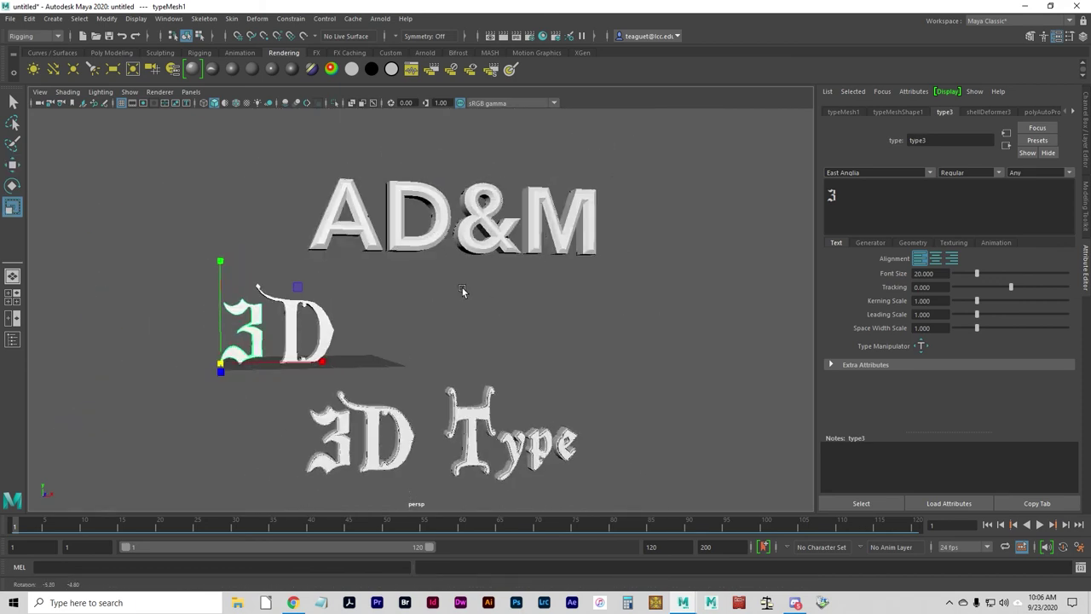
alt+middle_drag(388, 350, 422, 271)
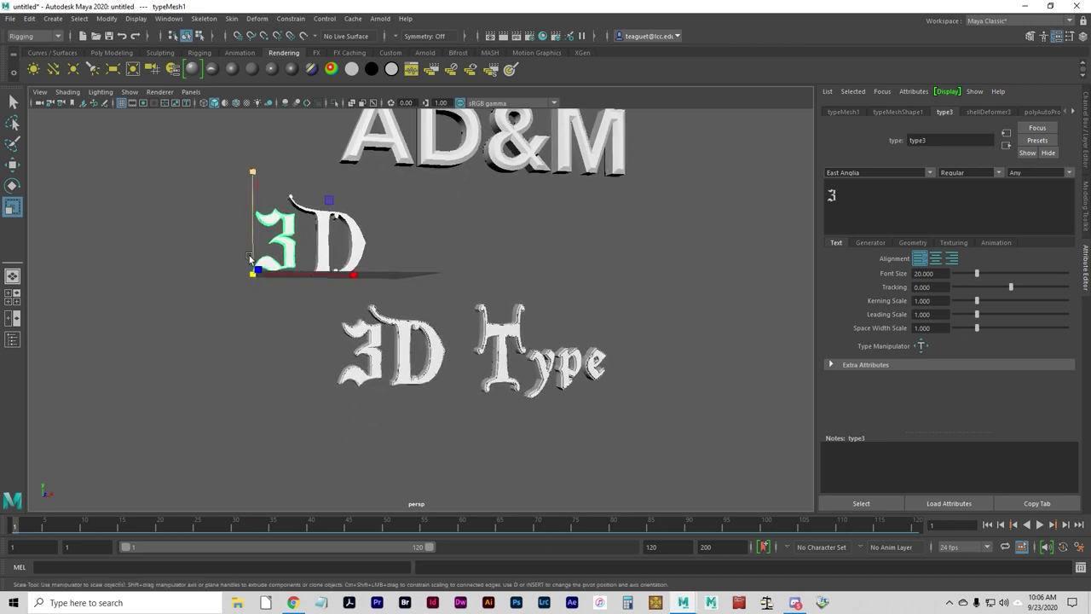
alt+right_drag(251, 306, 335, 401)
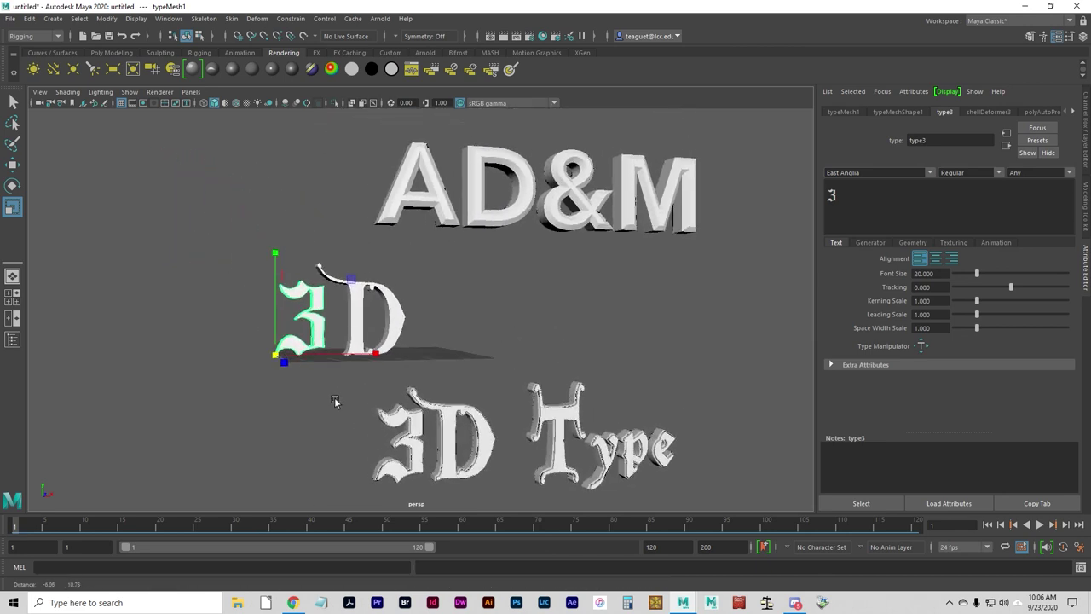
click(358, 351)
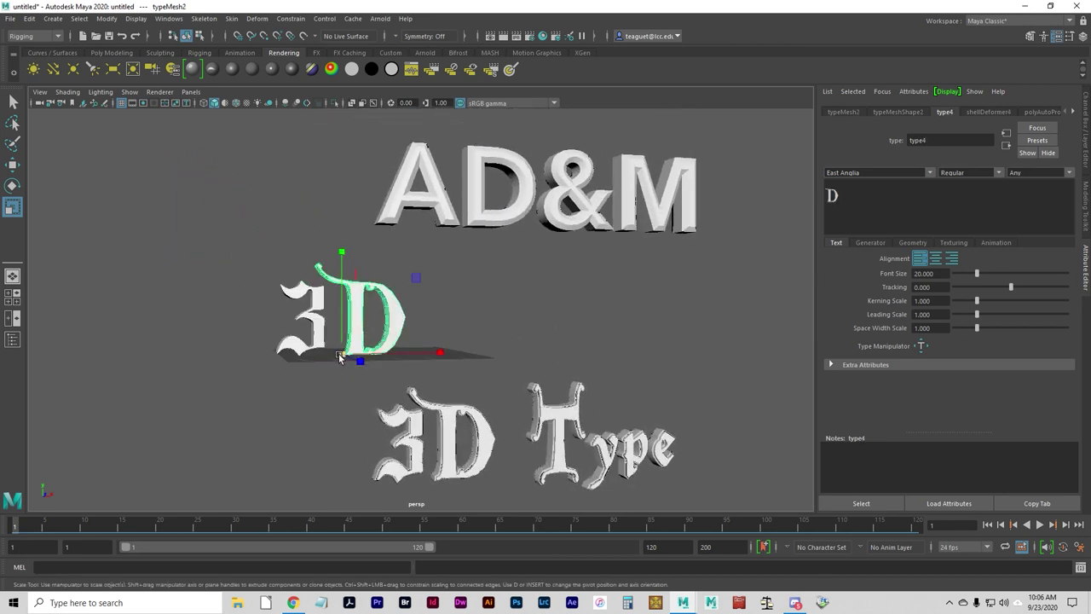
drag(339, 357, 275, 253)
key(w)
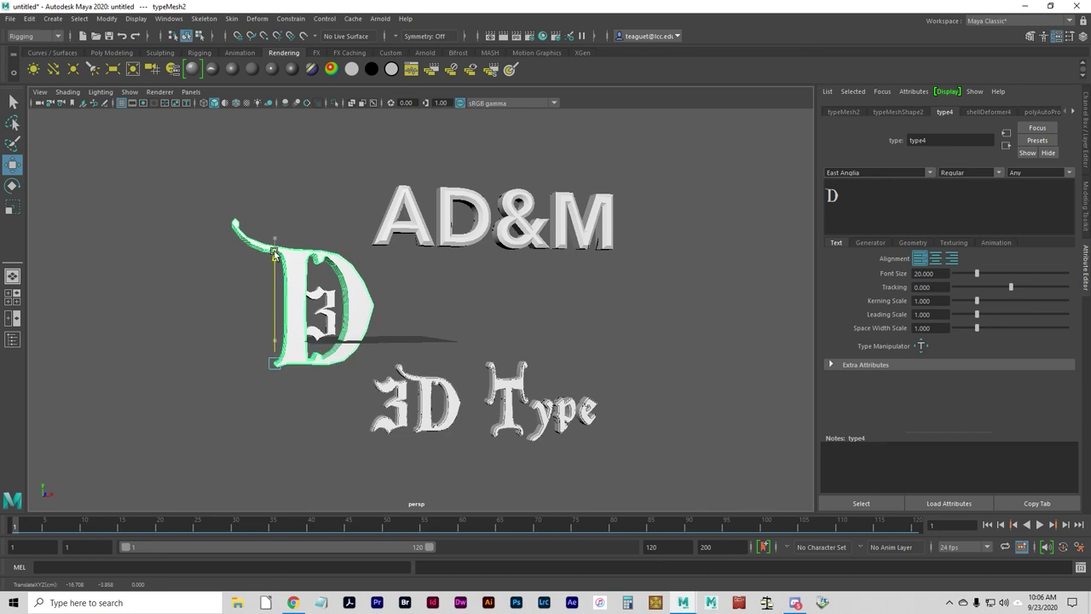
Step: Move the 3 inside the D's counter, deselect, and inspect the D3 monogram up close
alt+right_drag(400, 314, 437, 341)
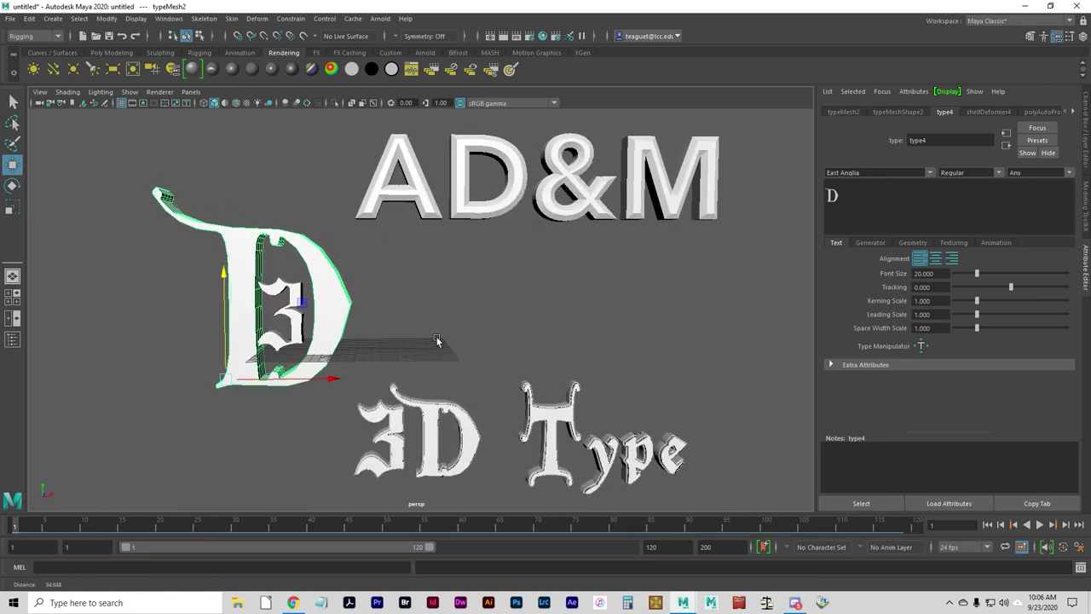
click(298, 336)
drag(317, 348, 322, 348)
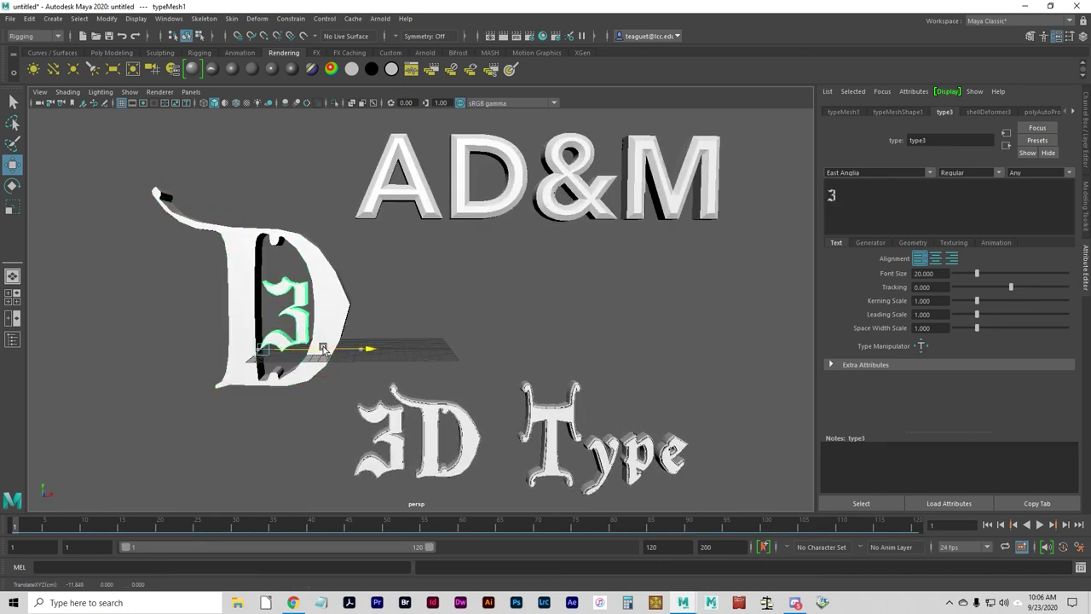
click(244, 398)
alt+drag(244, 397, 225, 404)
alt+right_drag(90, 394, 305, 415)
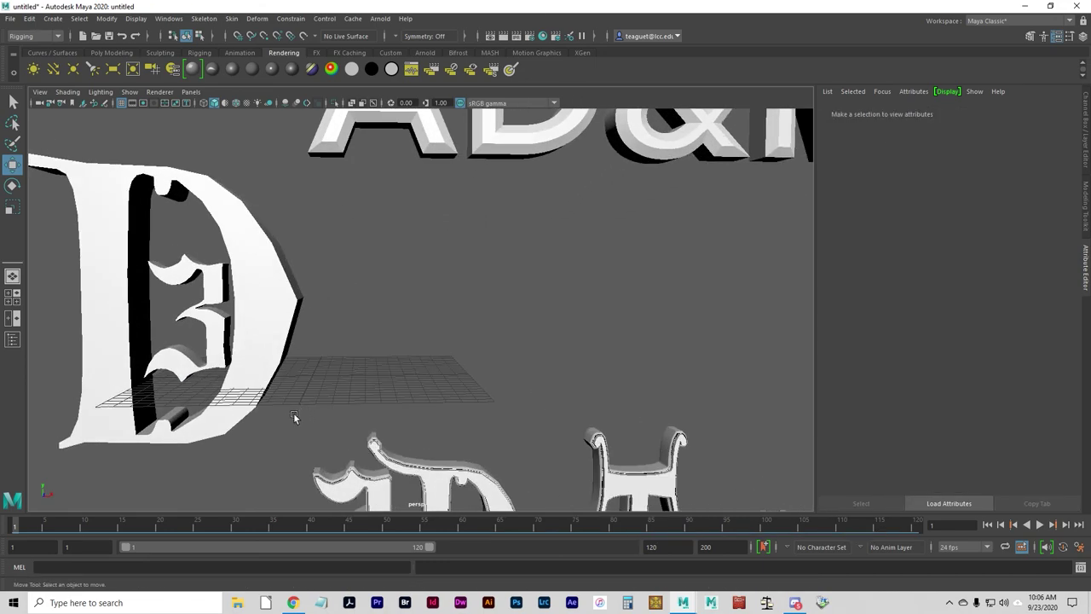
mouse_move(293, 412)
alt+mouse_down()
mouse_move(312, 384)
mouse_move(293, 372)
mouse_move(291, 431)
alt+mouse_up()
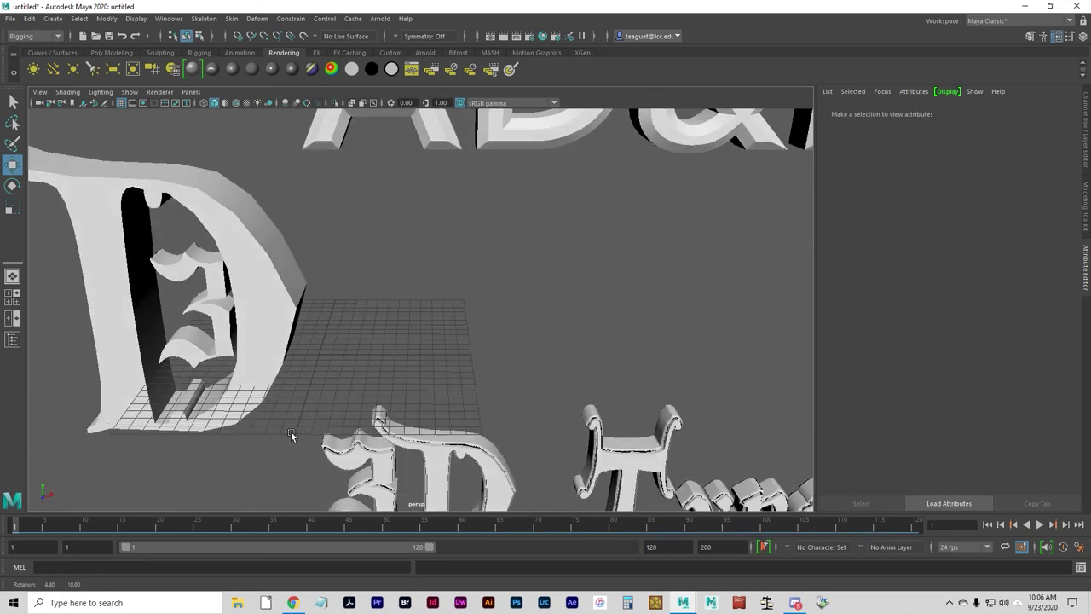
scroll(290, 430, down, 10)
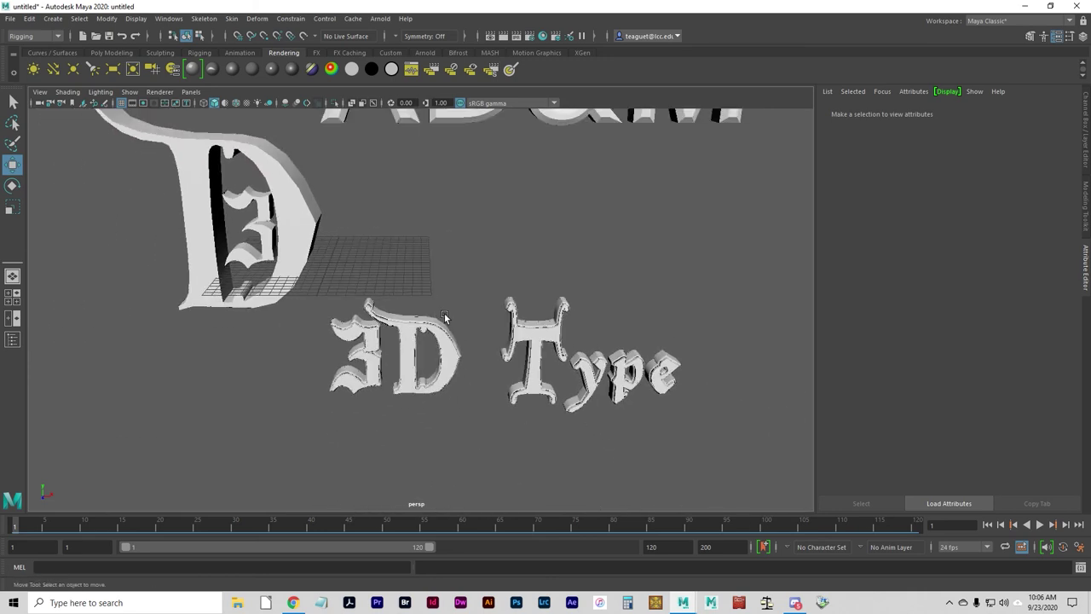